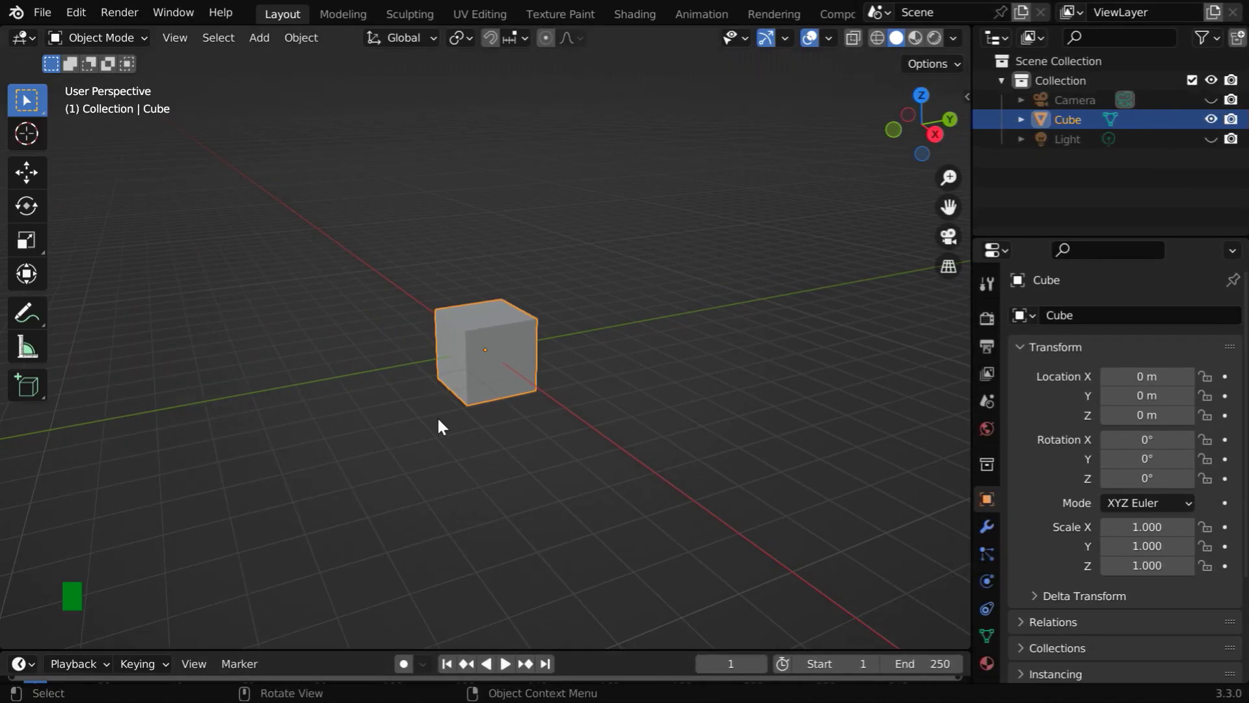
- Delete the default cube and add a 10 m plane at the origin
{"action": "key", "text": "x"}
{"action": "left_click", "coordinate": [435, 422]}
{"action": "left_click", "coordinate": [260, 37]}
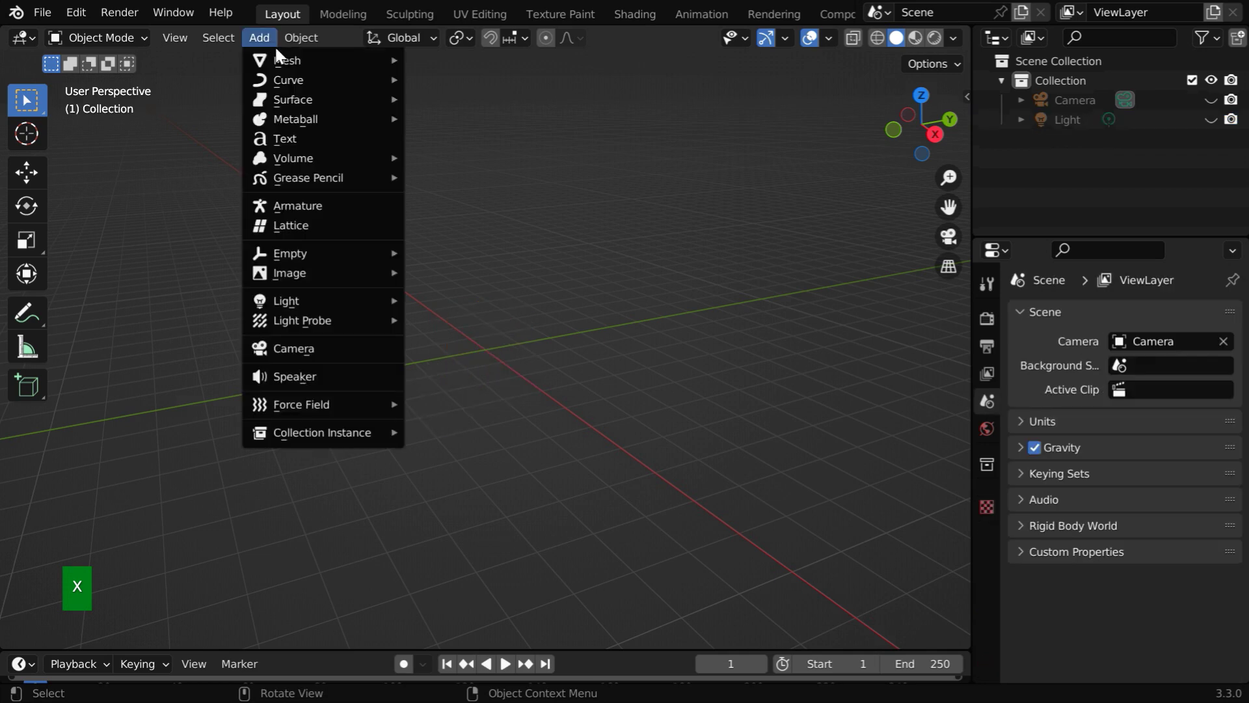
{"action": "mouse_move", "coordinate": [386, 58]}
{"action": "left_click", "coordinate": [432, 58]}
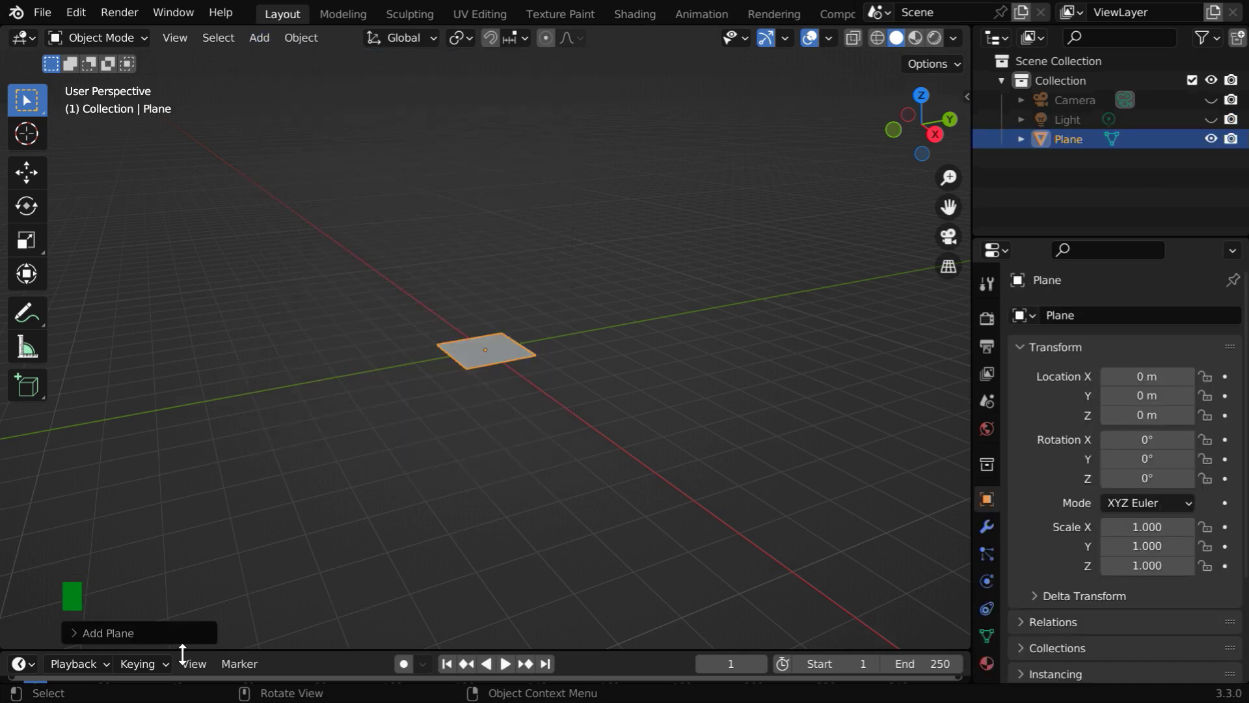
{"action": "left_click", "coordinate": [77, 633]}
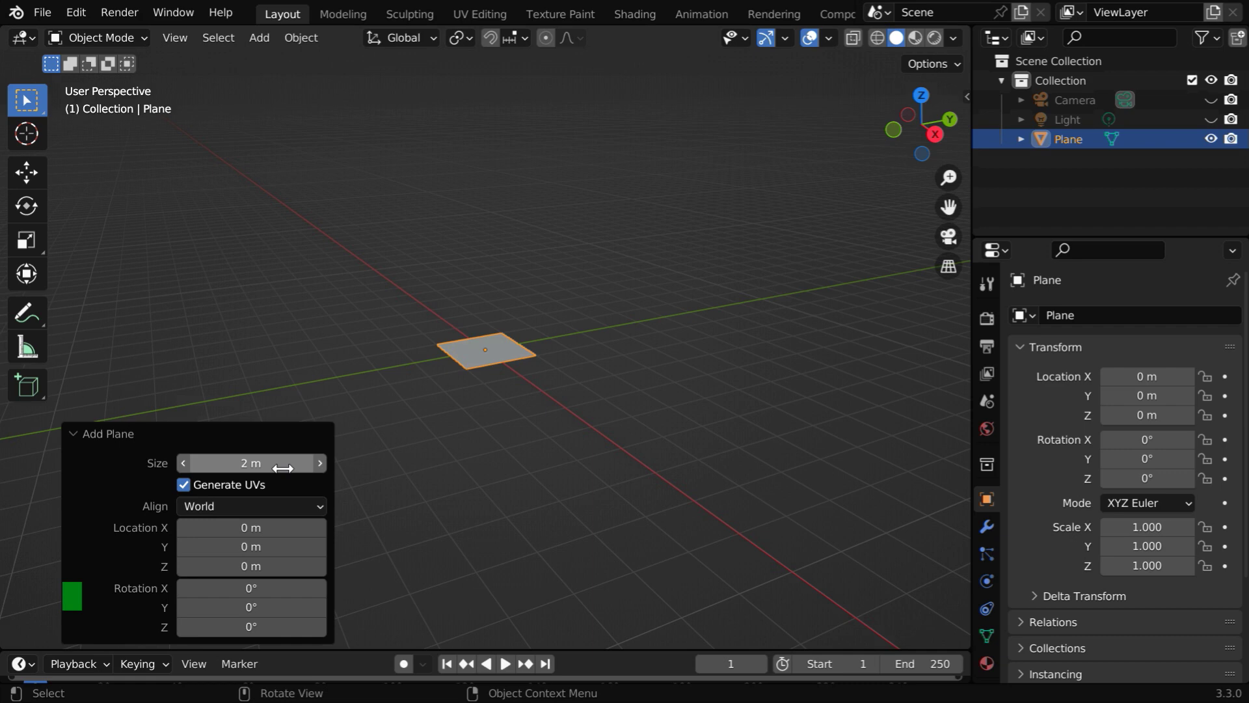
{"action": "left_click", "coordinate": [252, 463]}
{"action": "type", "text": "10"}
{"action": "key", "text": "Return"}
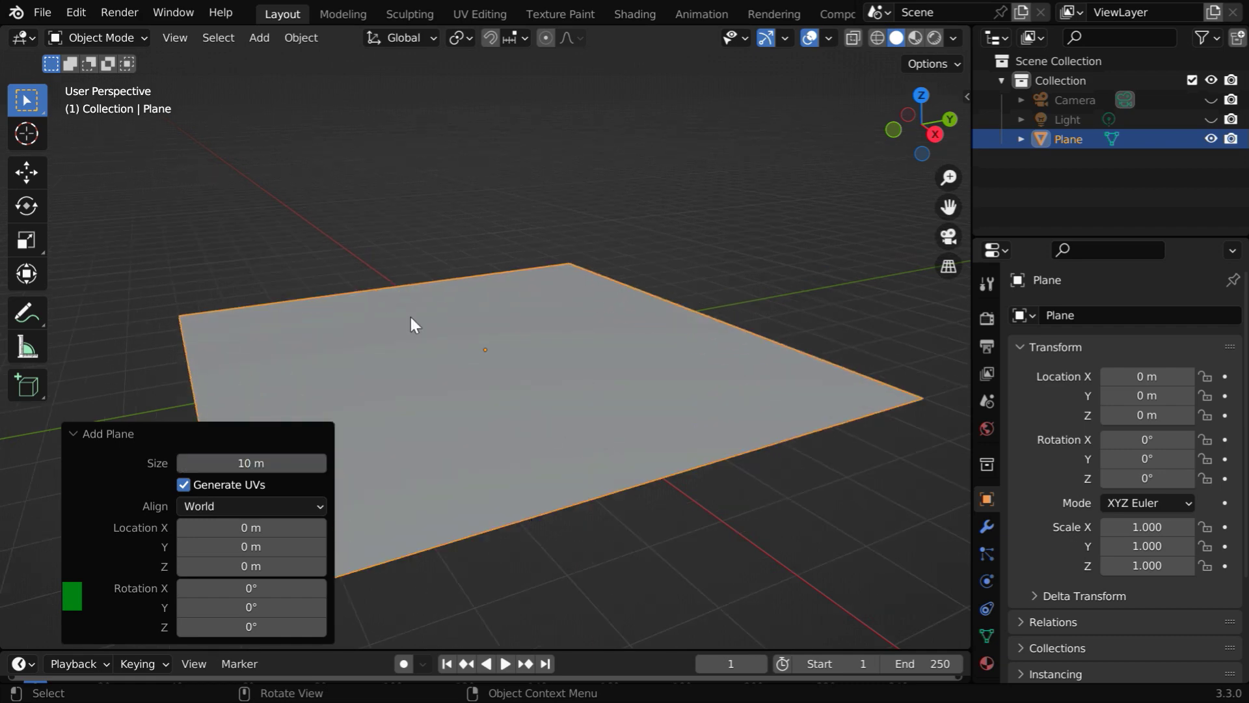
- Add a 0.7 m UV sphere, lift it above the plane, and select the plane
{"action": "left_click", "coordinate": [260, 37]}
{"action": "mouse_move", "coordinate": [286, 56]}
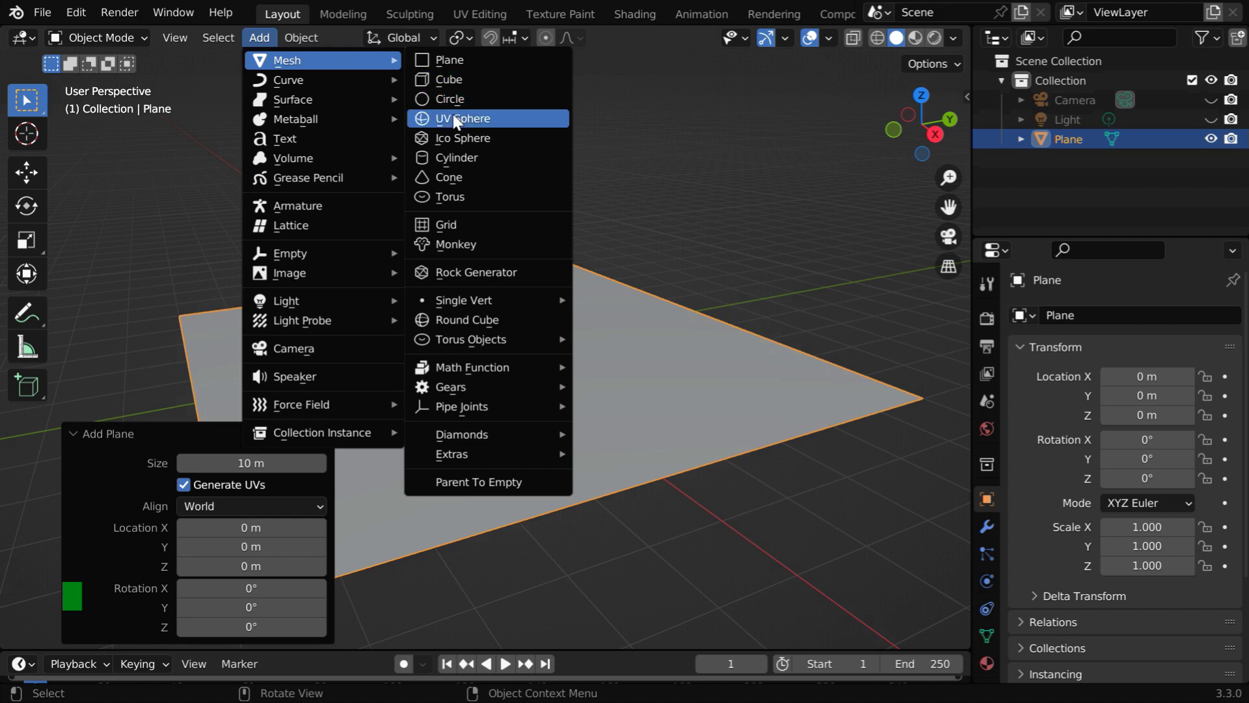
{"action": "left_click", "coordinate": [455, 117]}
{"action": "left_click", "coordinate": [287, 467]}
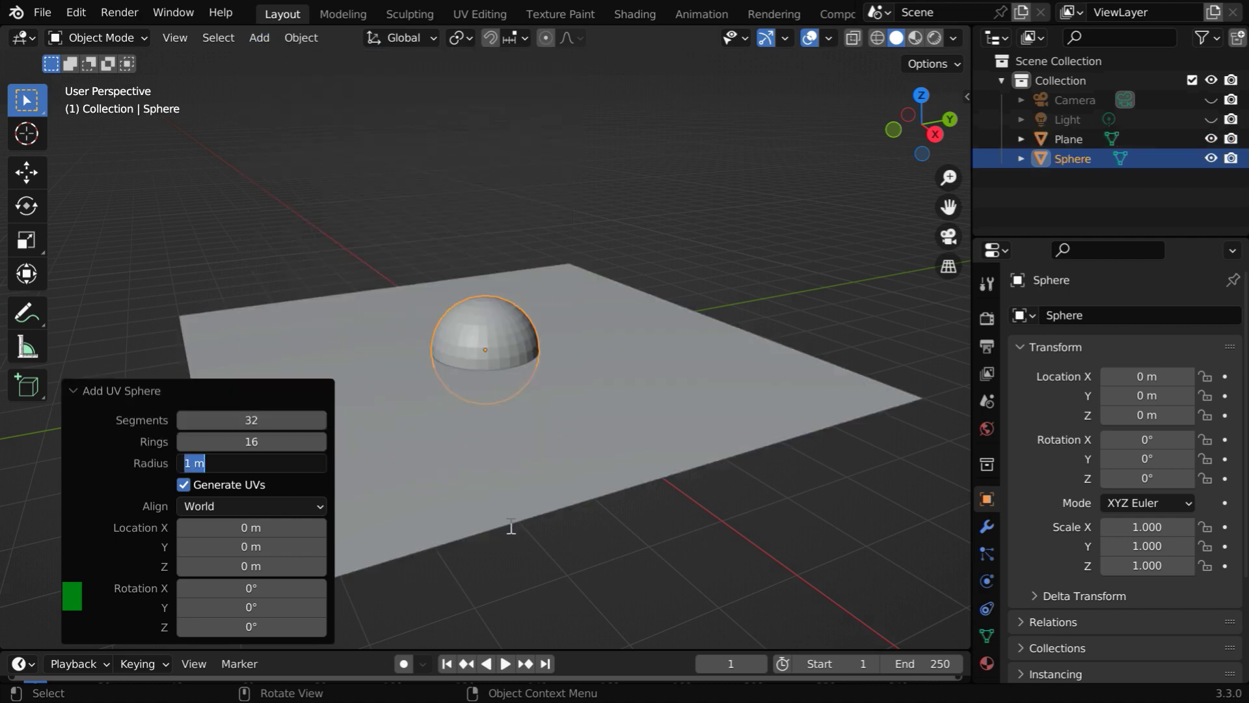
{"action": "type", "text": ".7"}
{"action": "key", "text": "Return"}
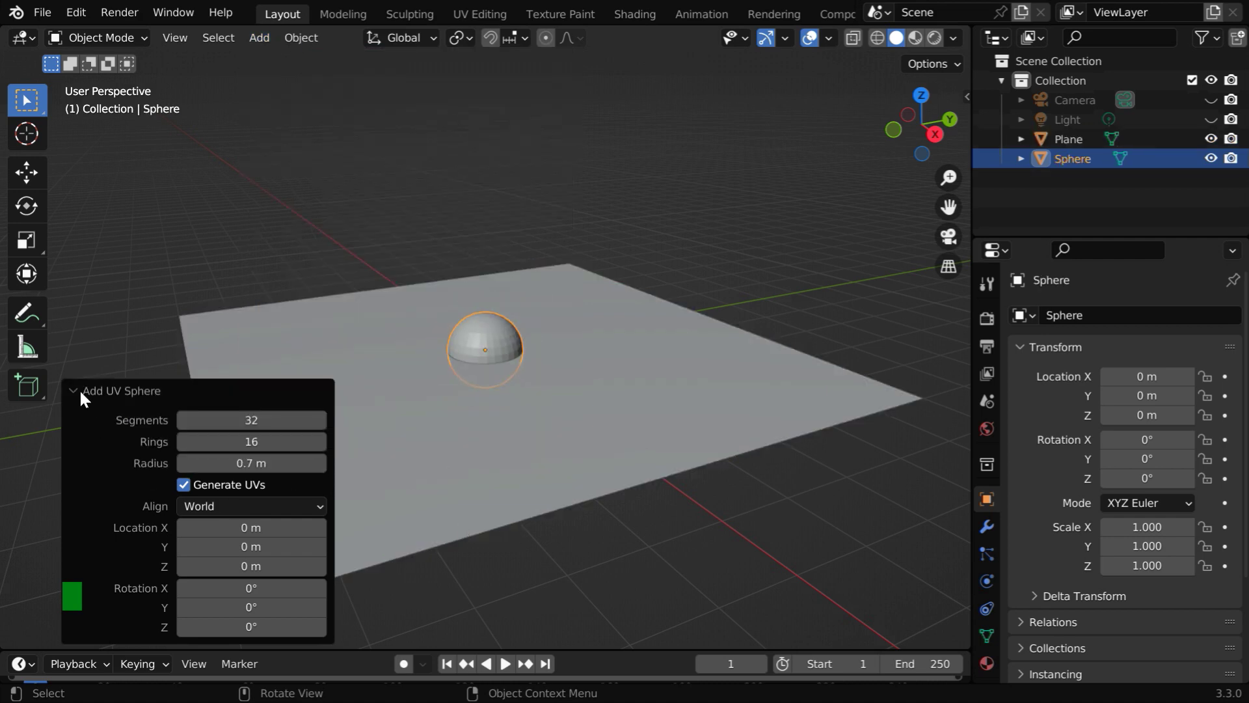
{"action": "left_click", "coordinate": [79, 389]}
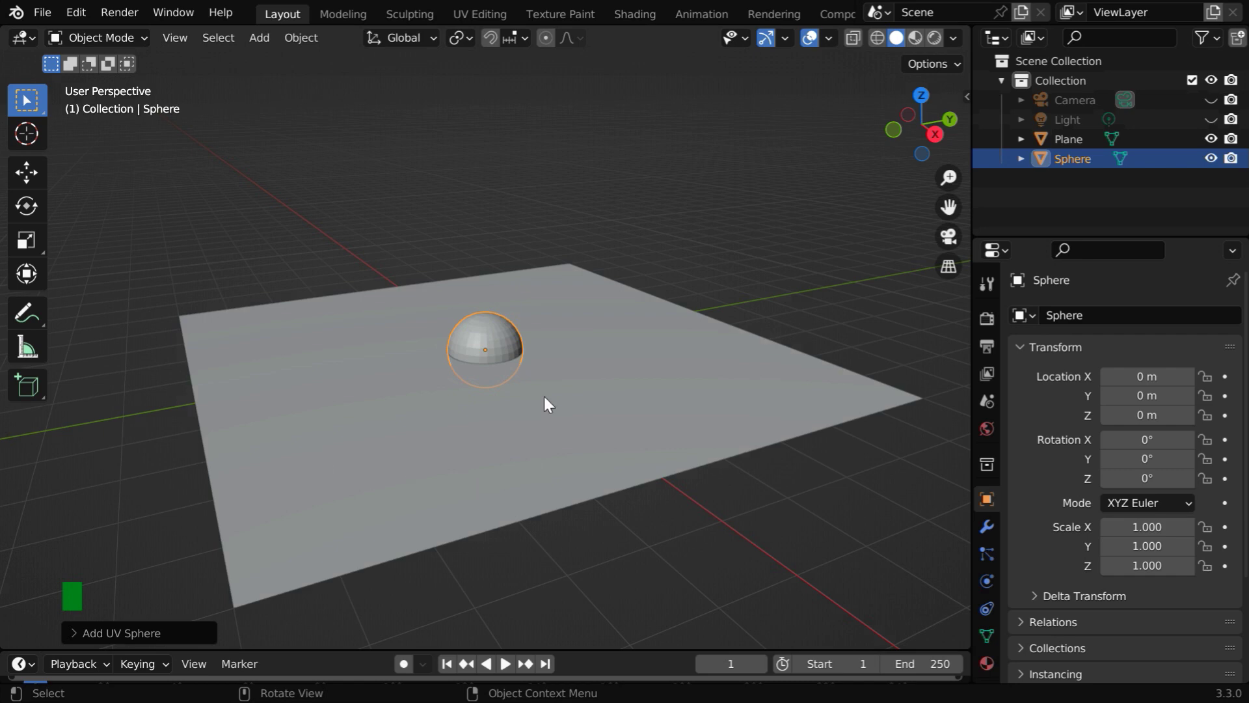
{"action": "key", "text": "g"}
{"action": "left_click", "coordinate": [677, 189]}
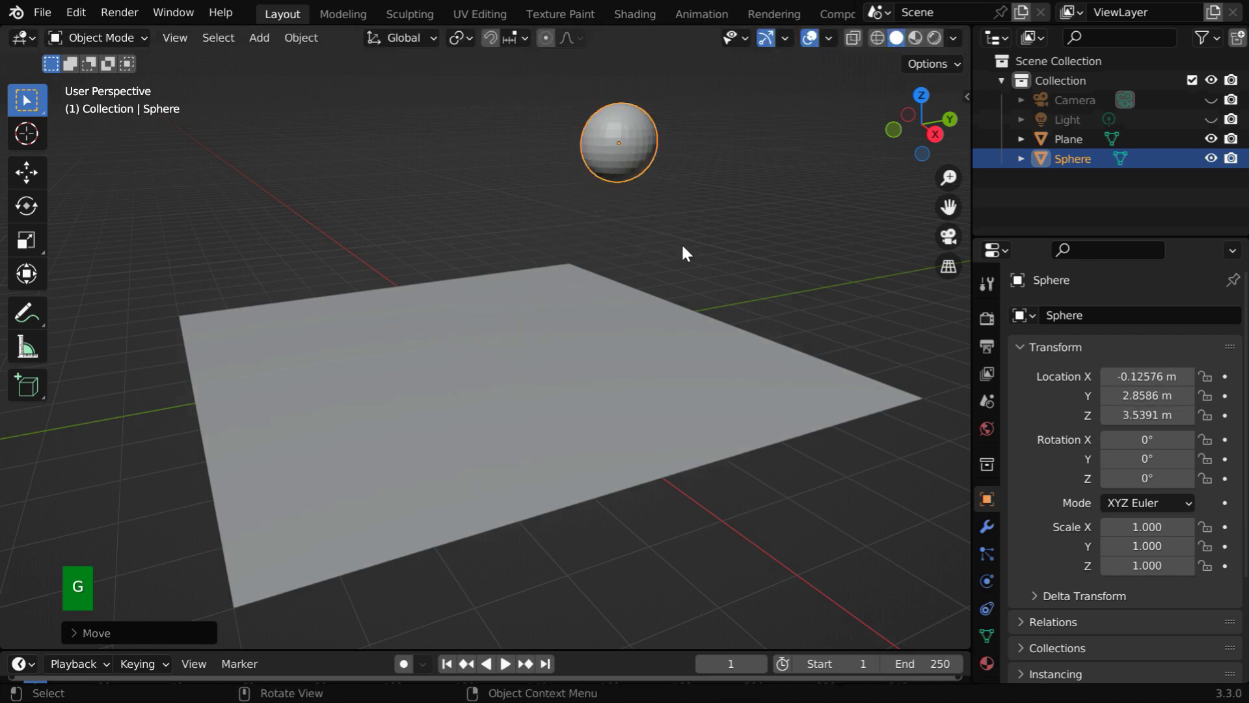
{"action": "left_click", "coordinate": [682, 417]}
- Turn the enlarged bottom area into a Geometry Node Editor with its sidebar hidden
{"action": "middle_click_drag", "start_coordinate": [724, 531], "coordinate": [655, 551]}
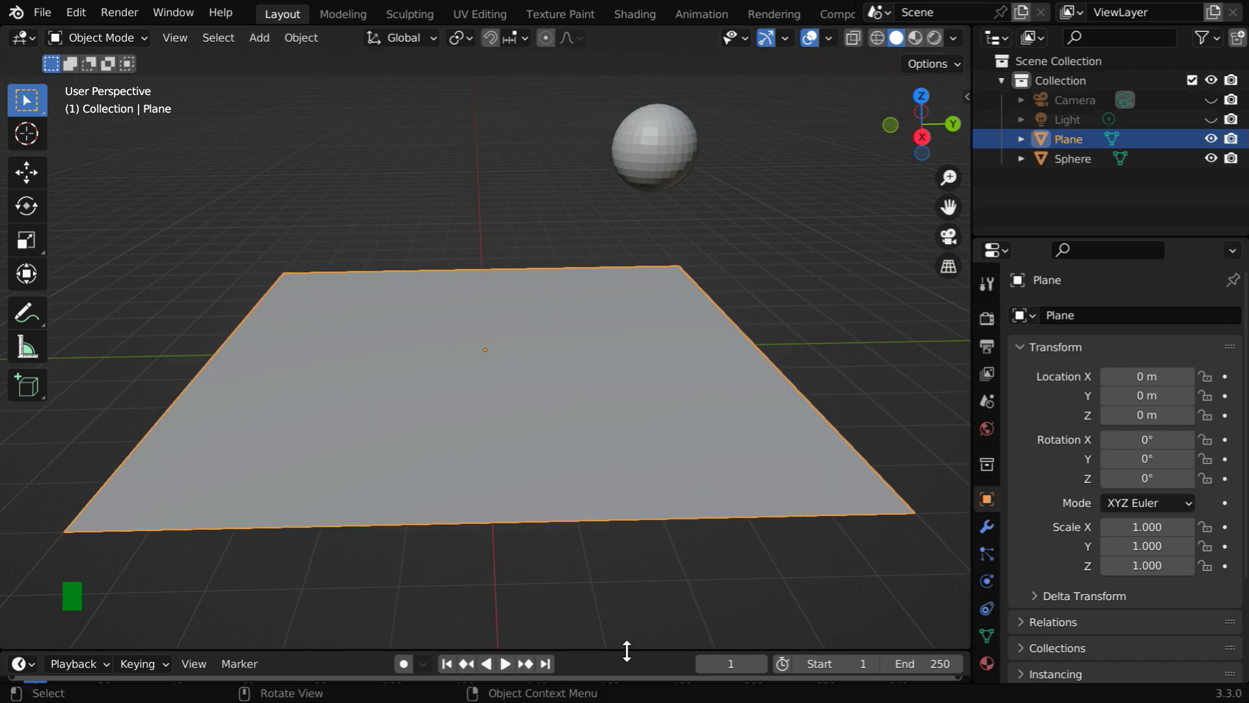
{"action": "left_click_drag", "start_coordinate": [626, 650], "coordinate": [627, 261]}
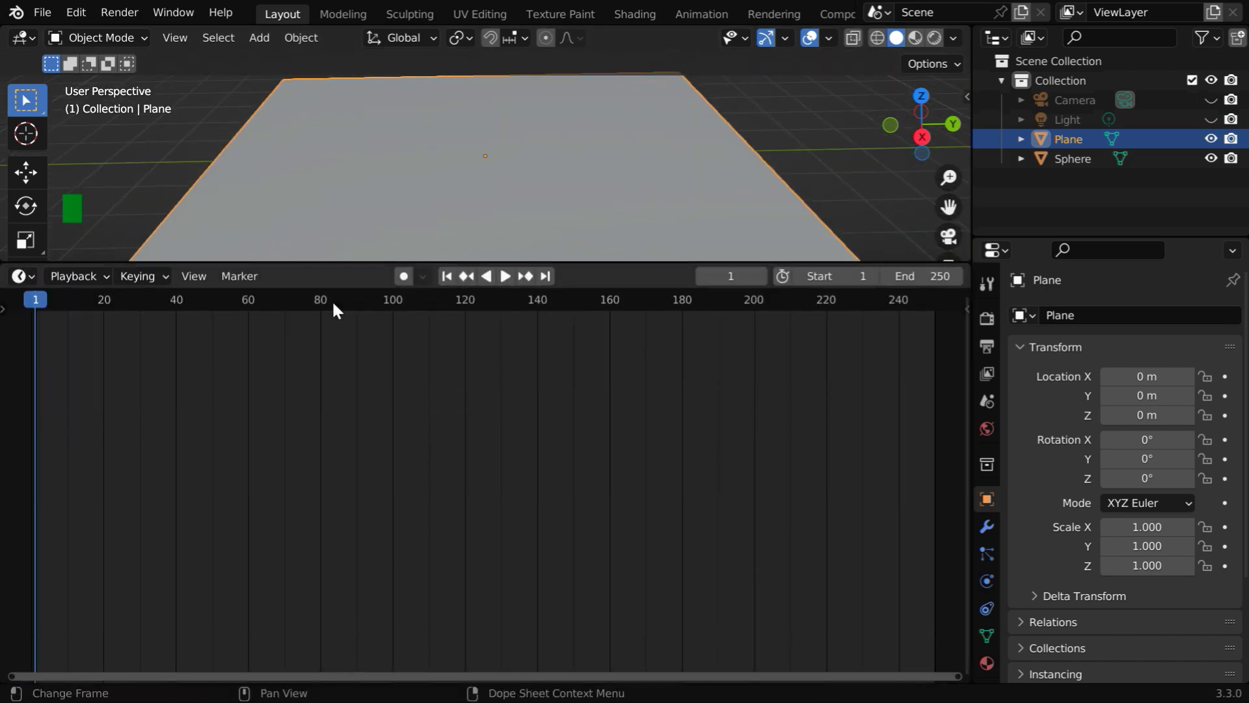
{"action": "left_click", "coordinate": [35, 280]}
{"action": "left_click", "coordinate": [78, 442]}
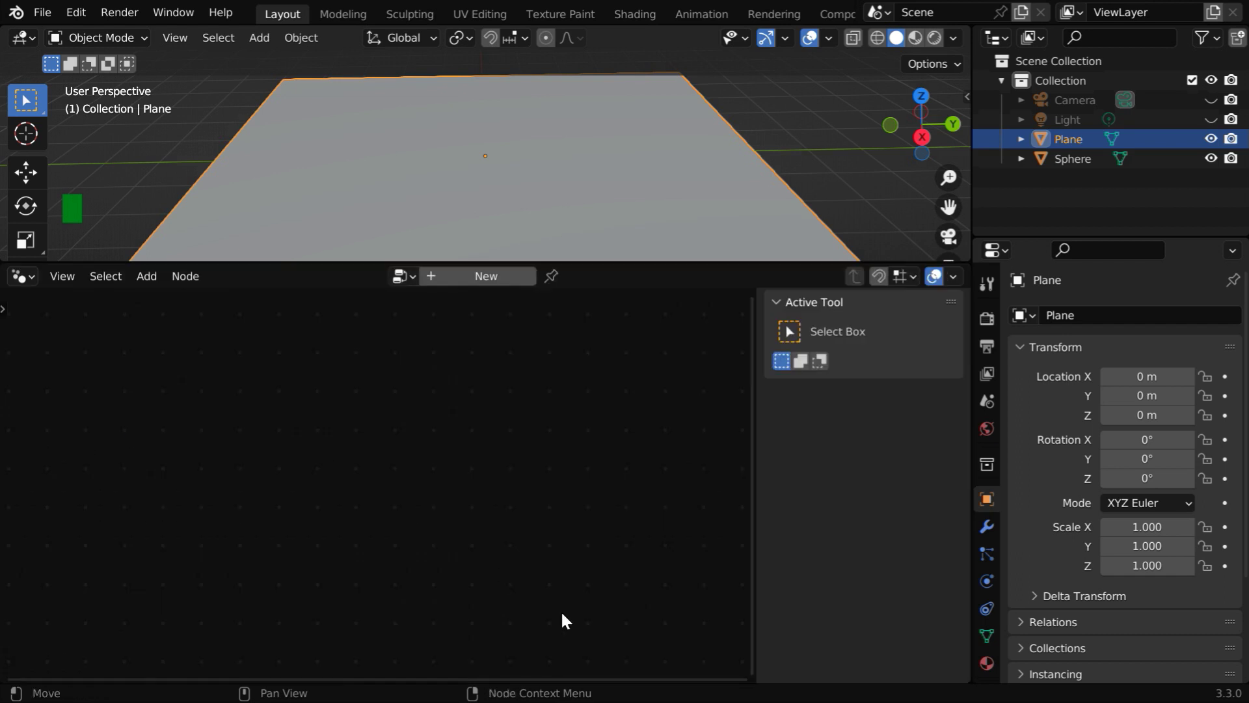
{"action": "key", "text": "n"}
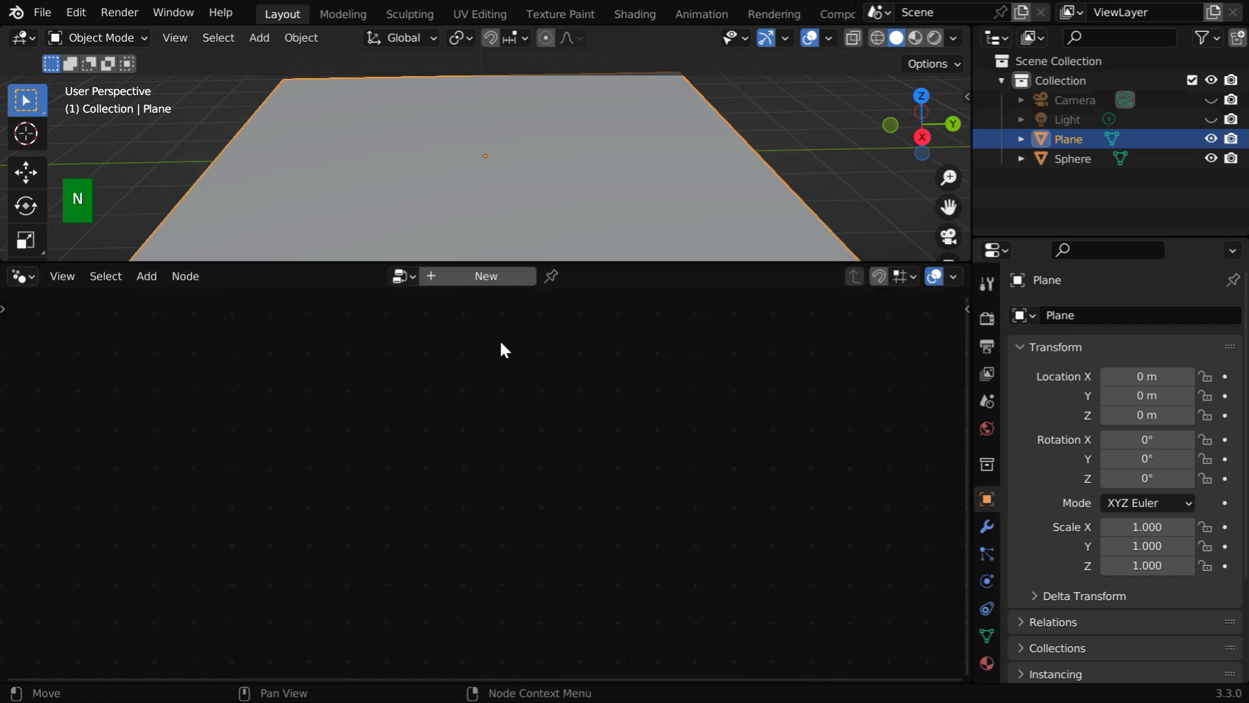
- Create a new Geometry Nodes tree on the plane and frame its two nodes
{"action": "left_click", "coordinate": [486, 276]}
{"action": "left_click_drag", "start_coordinate": [207, 558], "coordinate": [560, 631]}
{"action": "key", "text": "KP_Decimal"}
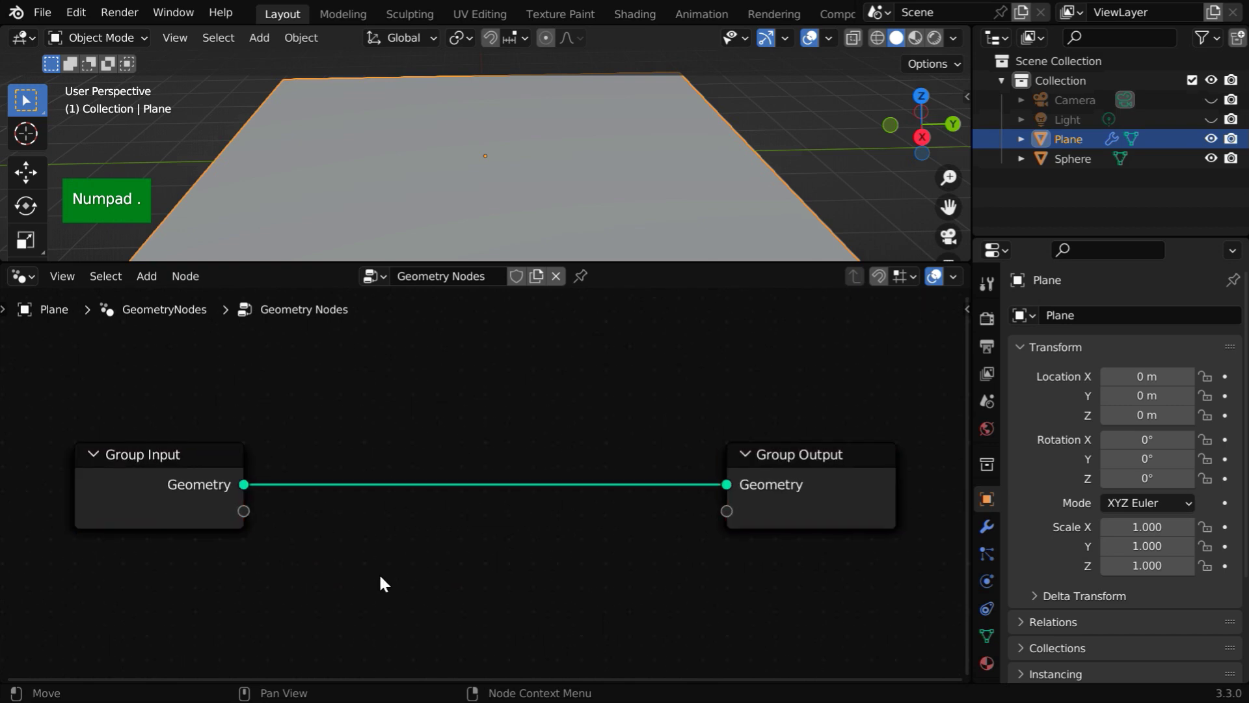
- Insert a Subdivide Mesh node at Level 5 after Group Input
{"action": "right_click_drag", "start_coordinate": [305, 475], "coordinate": [284, 510], "text": "ctrl"}
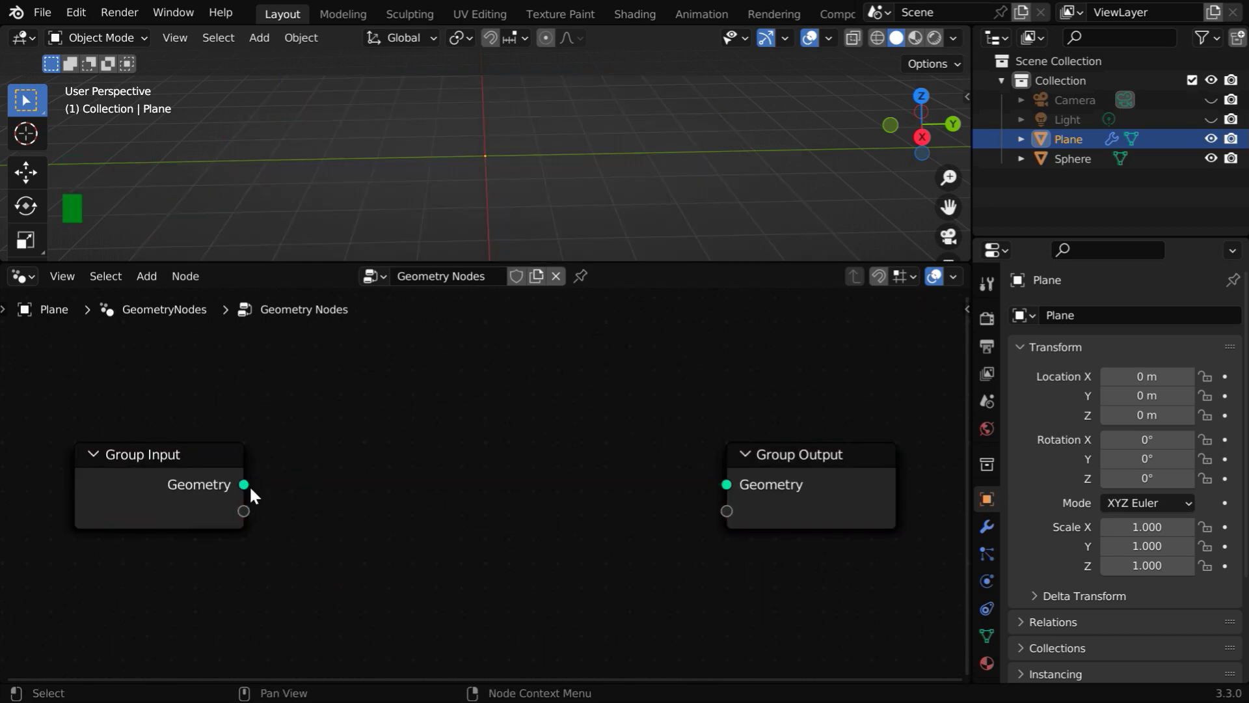
{"action": "left_click_drag", "start_coordinate": [248, 487], "coordinate": [307, 490]}
{"action": "type", "text": "subdi"}
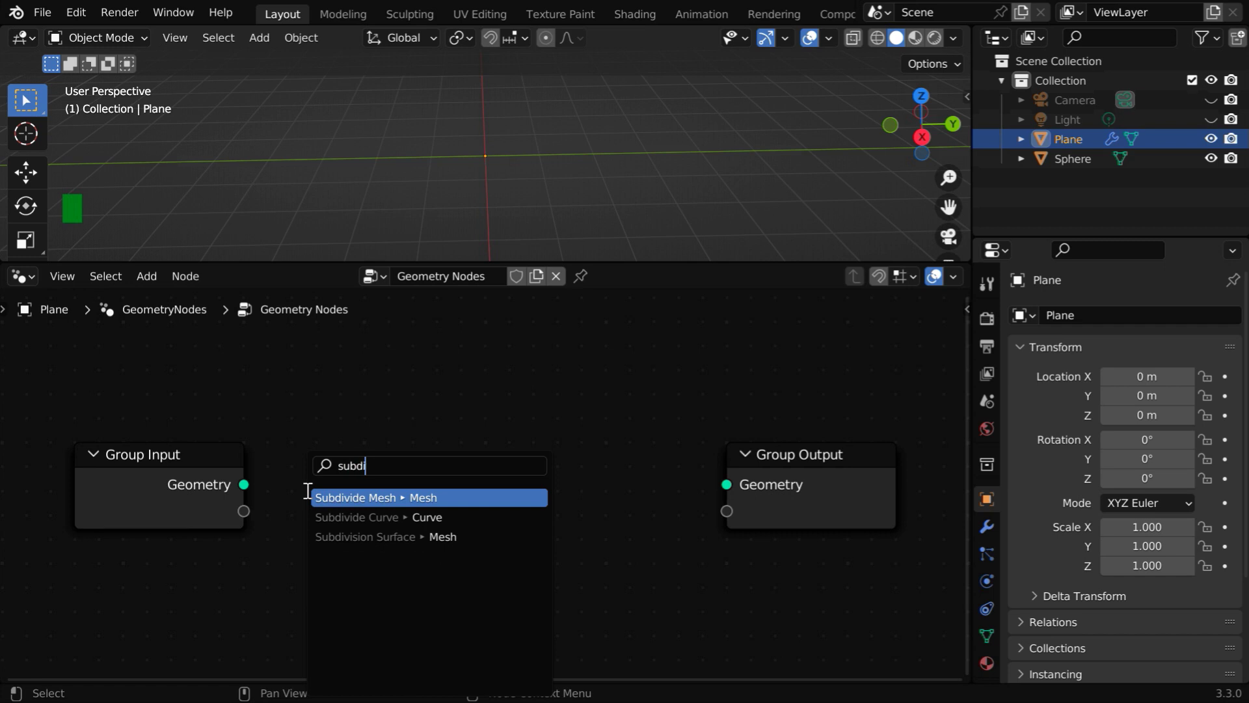
{"action": "key", "text": "Return"}
{"action": "left_click", "coordinate": [307, 492]}
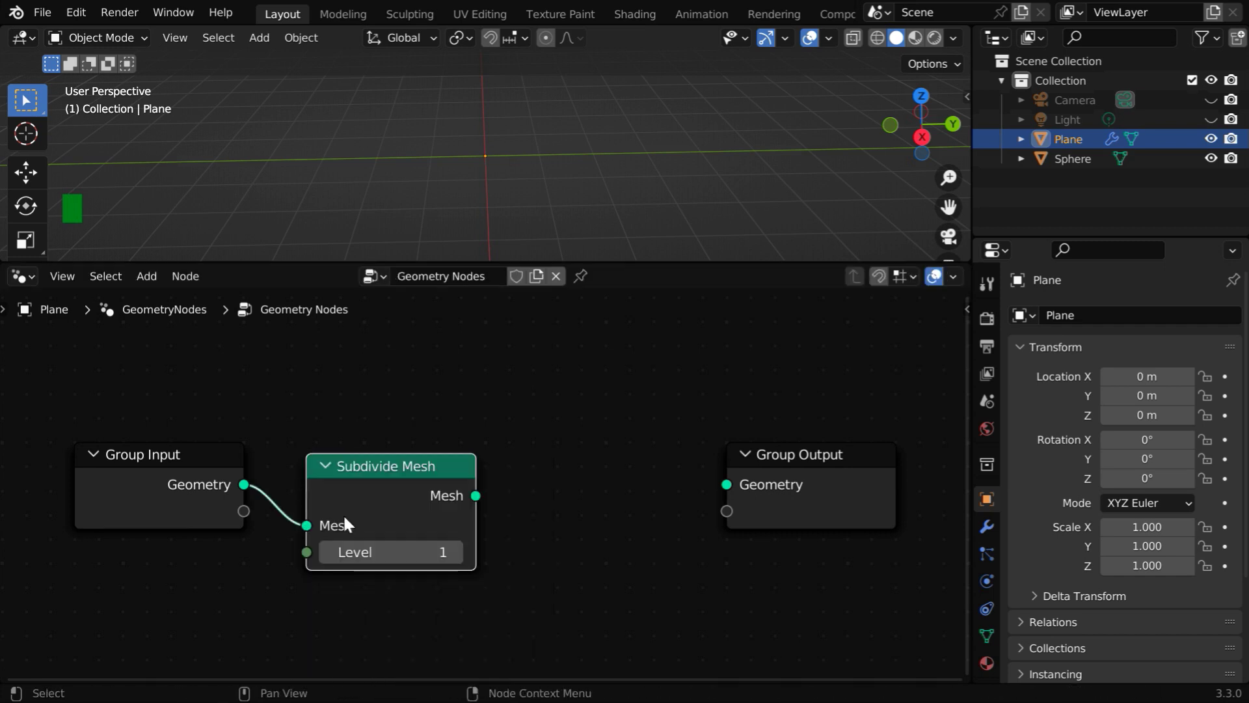
{"action": "left_click", "coordinate": [432, 551]}
{"action": "type", "text": "5"}
{"action": "key", "text": "Return"}
- Add a Mesh to Points node and connect its Points to Group Output
{"action": "left_click_drag", "start_coordinate": [475, 501], "coordinate": [504, 504]}
{"action": "type", "text": "p"}
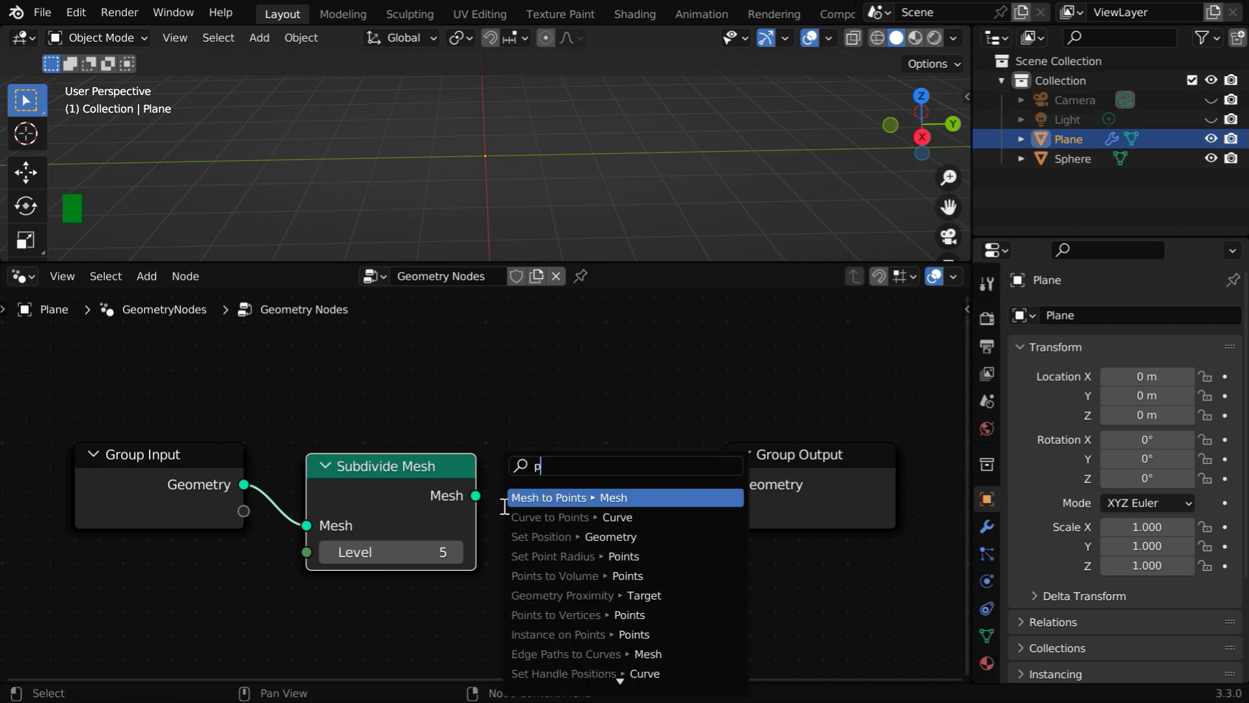
{"action": "type", "text": "oint"}
{"action": "key", "text": "Return"}
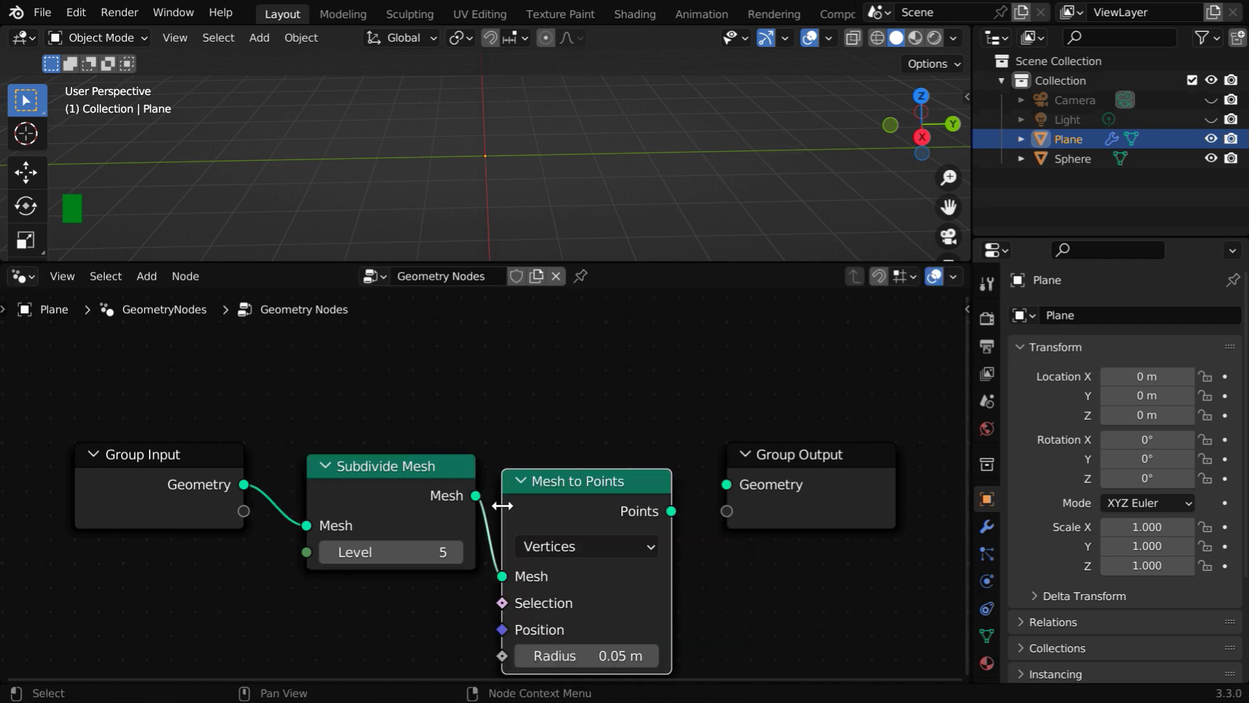
{"action": "left_click_drag", "start_coordinate": [671, 511], "coordinate": [722, 484]}
{"action": "left_click_drag", "start_coordinate": [637, 265], "coordinate": [636, 480]}
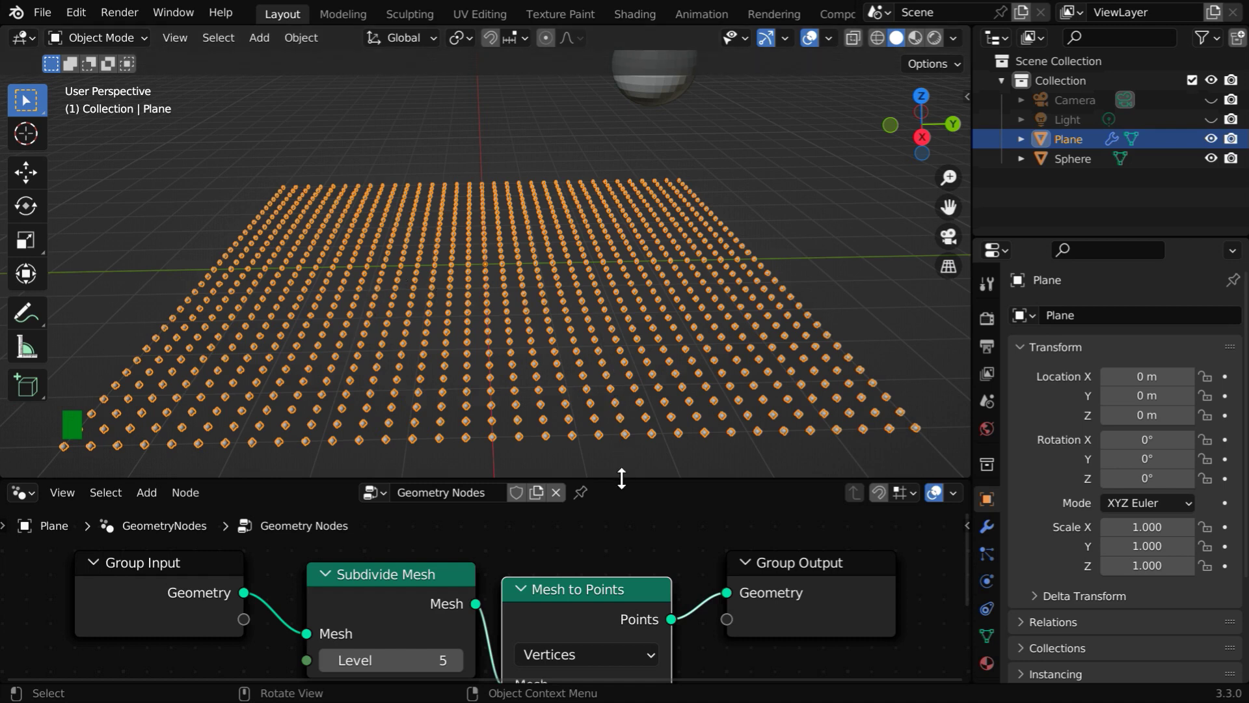
- Add a Cube node sized 0.25 m on X, Y and Z, and shift Group Output right
{"action": "left_click_drag", "start_coordinate": [621, 478], "coordinate": [626, 290]}
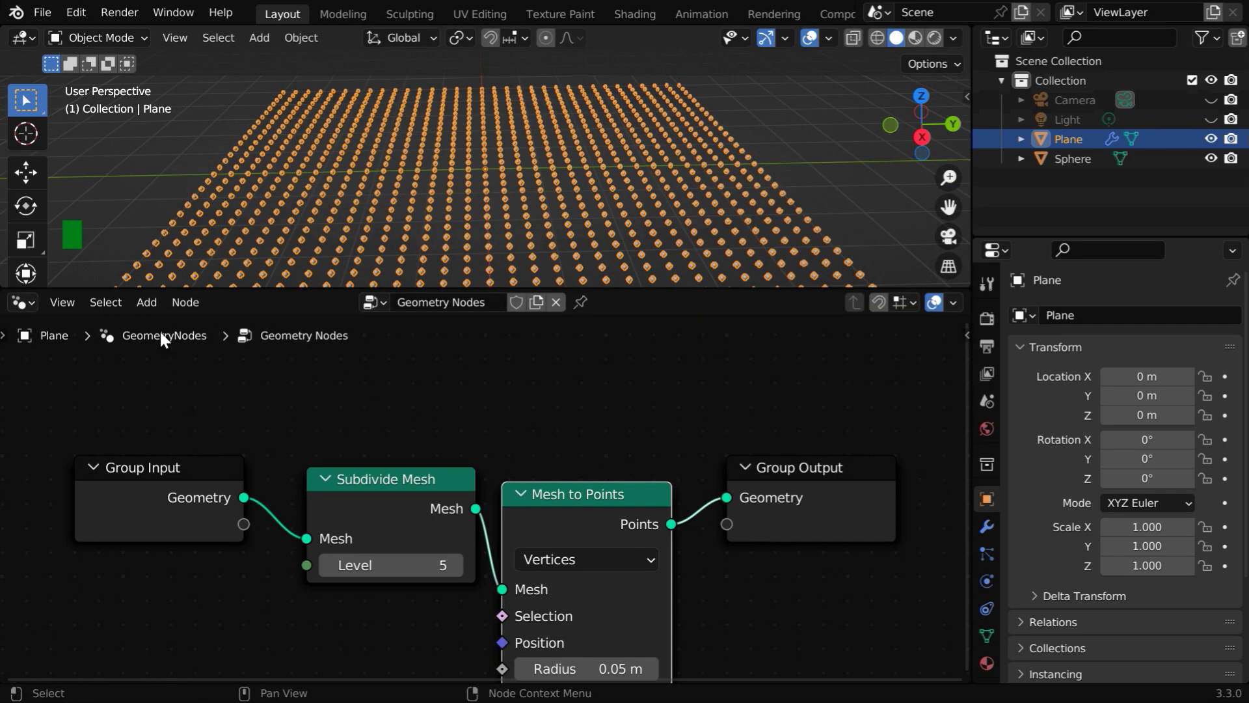
{"action": "left_click", "coordinate": [147, 301]}
{"action": "mouse_move", "coordinate": [213, 528]}
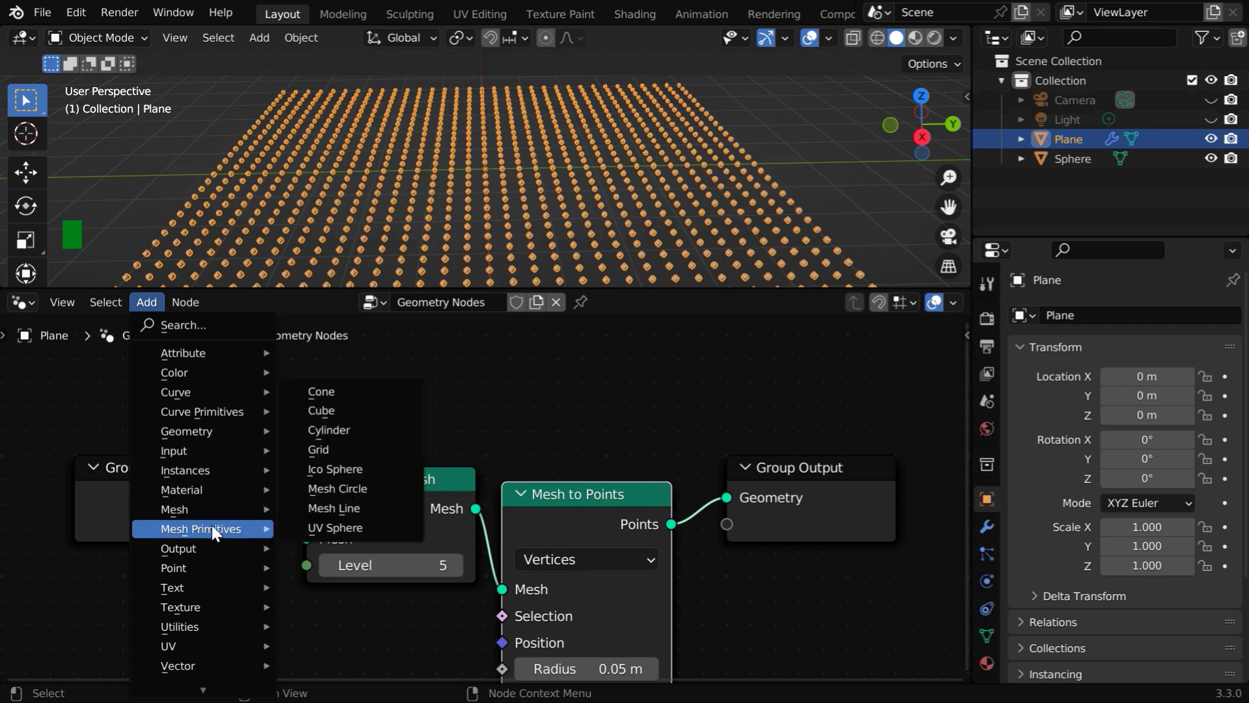
{"action": "left_click", "coordinate": [325, 410]}
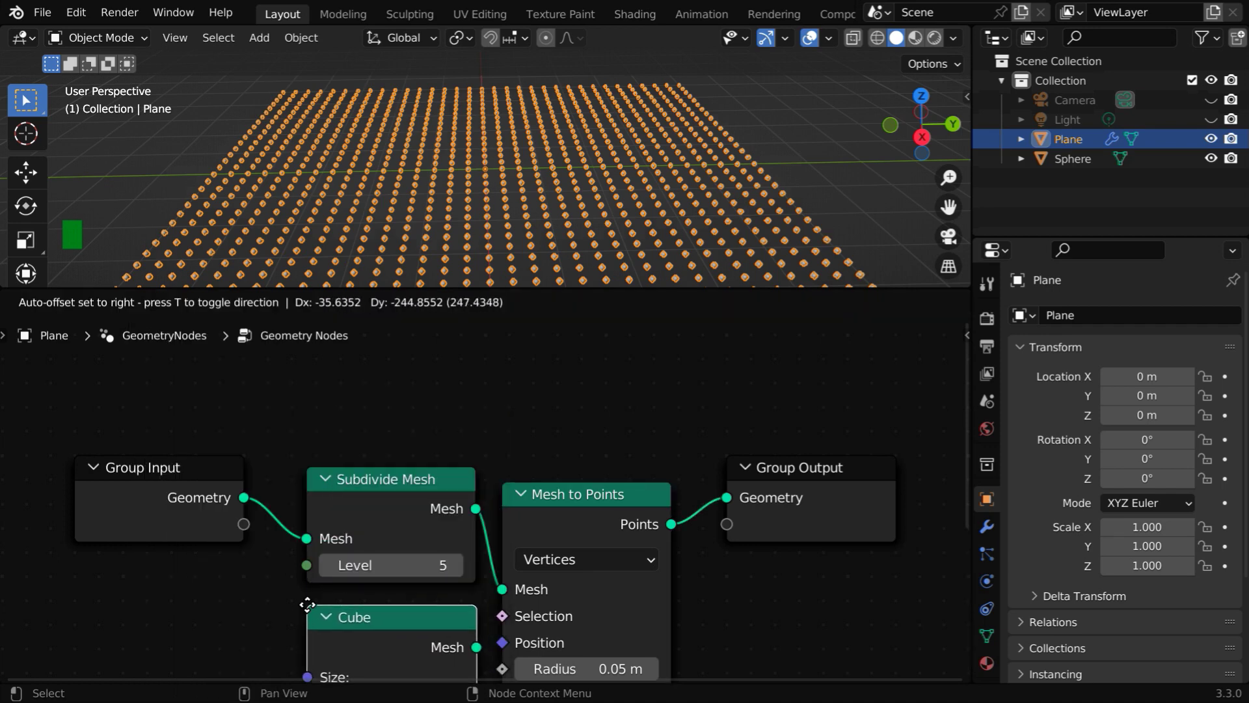
{"action": "left_click", "coordinate": [307, 605]}
{"action": "middle_click_drag", "start_coordinate": [725, 627], "coordinate": [725, 472]}
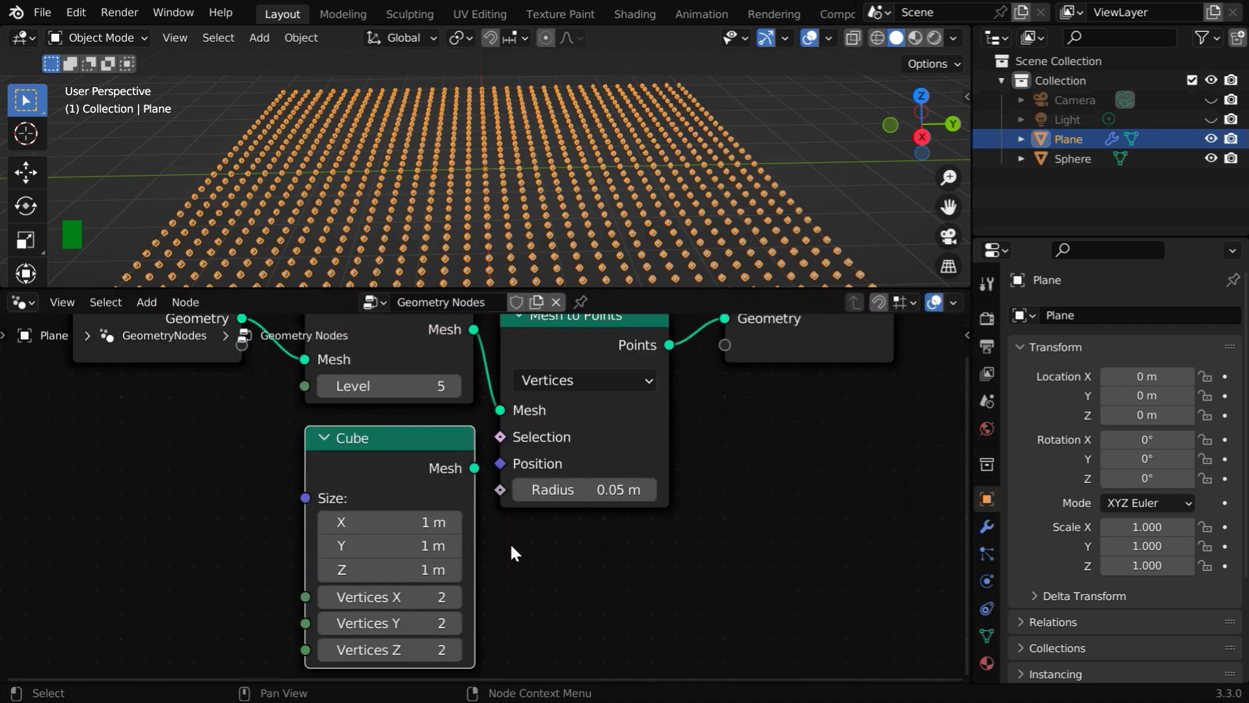
{"action": "mouse_move", "coordinate": [424, 523]}
{"action": "left_mouse_down"}
{"action": "mouse_move", "coordinate": [423, 570]}
{"action": "mouse_move", "coordinate": [424, 524]}
{"action": "left_mouse_up"}
{"action": "type", "text": "."}
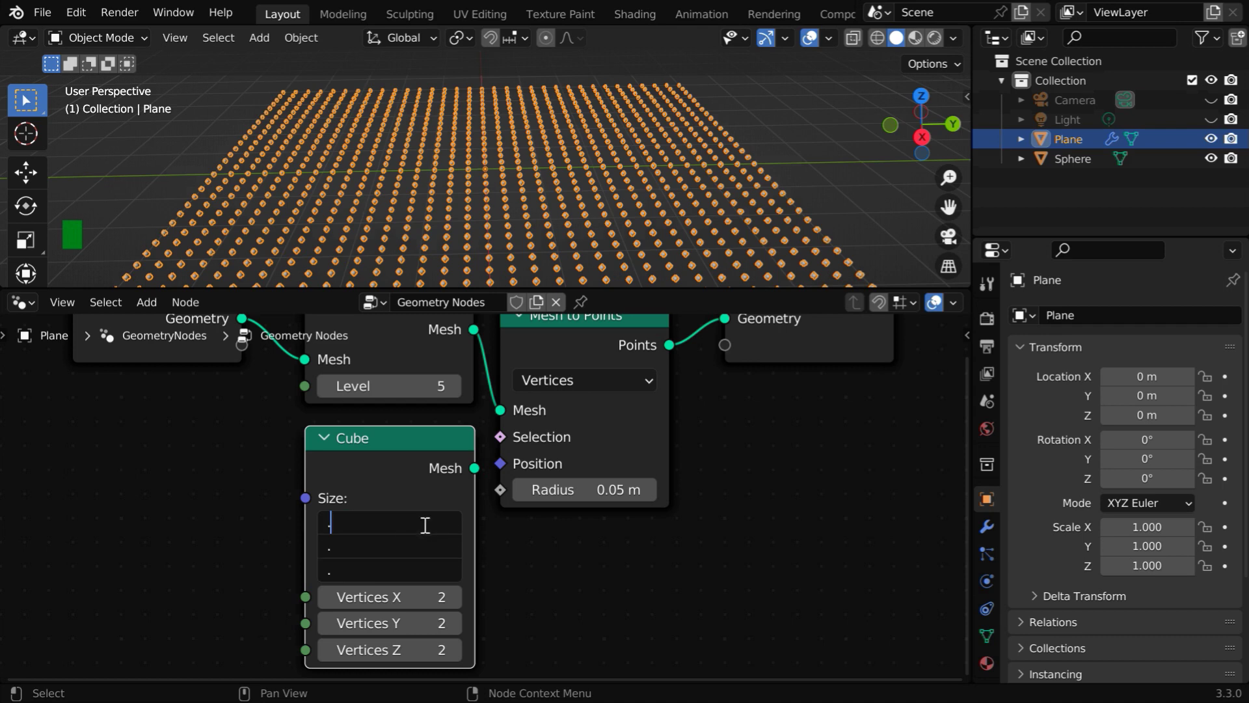
{"action": "type", "text": "25"}
{"action": "key", "text": "Return"}
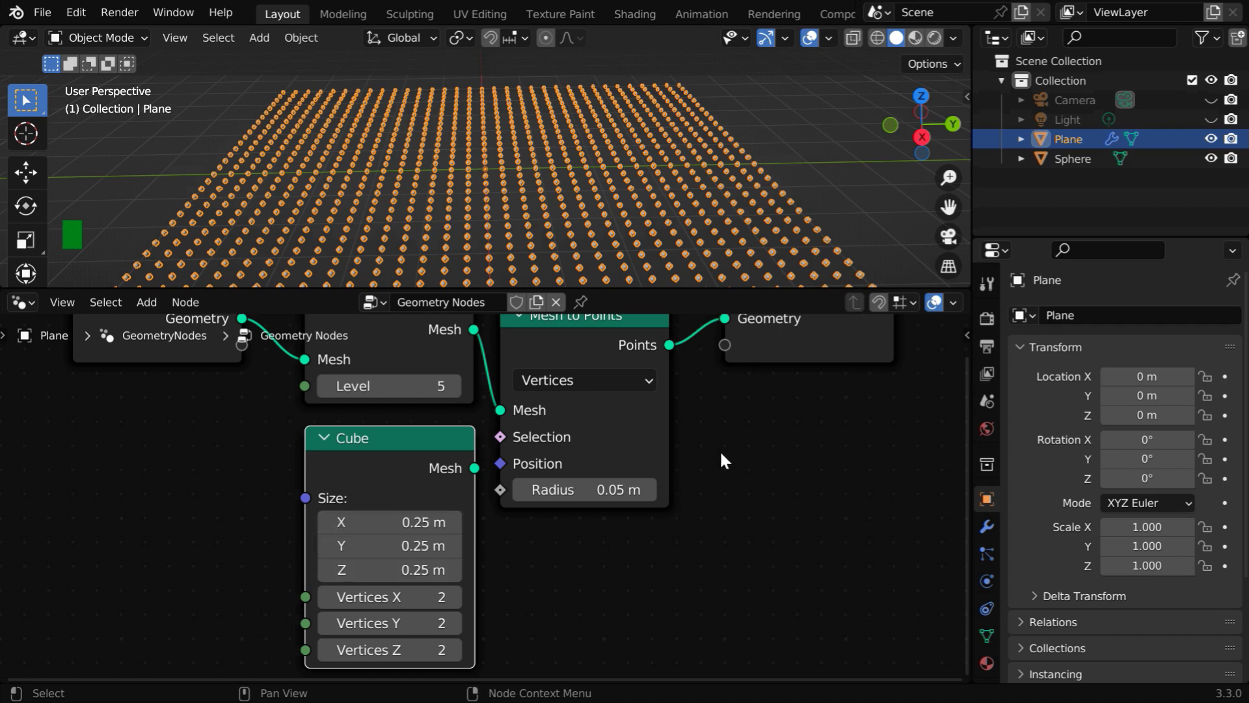
{"action": "middle_click_drag", "start_coordinate": [716, 437], "coordinate": [389, 573]}
{"action": "left_click_drag", "start_coordinate": [481, 427], "coordinate": [842, 426]}
- Insert an Instance on Points node after Mesh to Points, feeding Group Output
{"action": "right_click_drag", "start_coordinate": [454, 466], "coordinate": [404, 514], "text": "ctrl"}
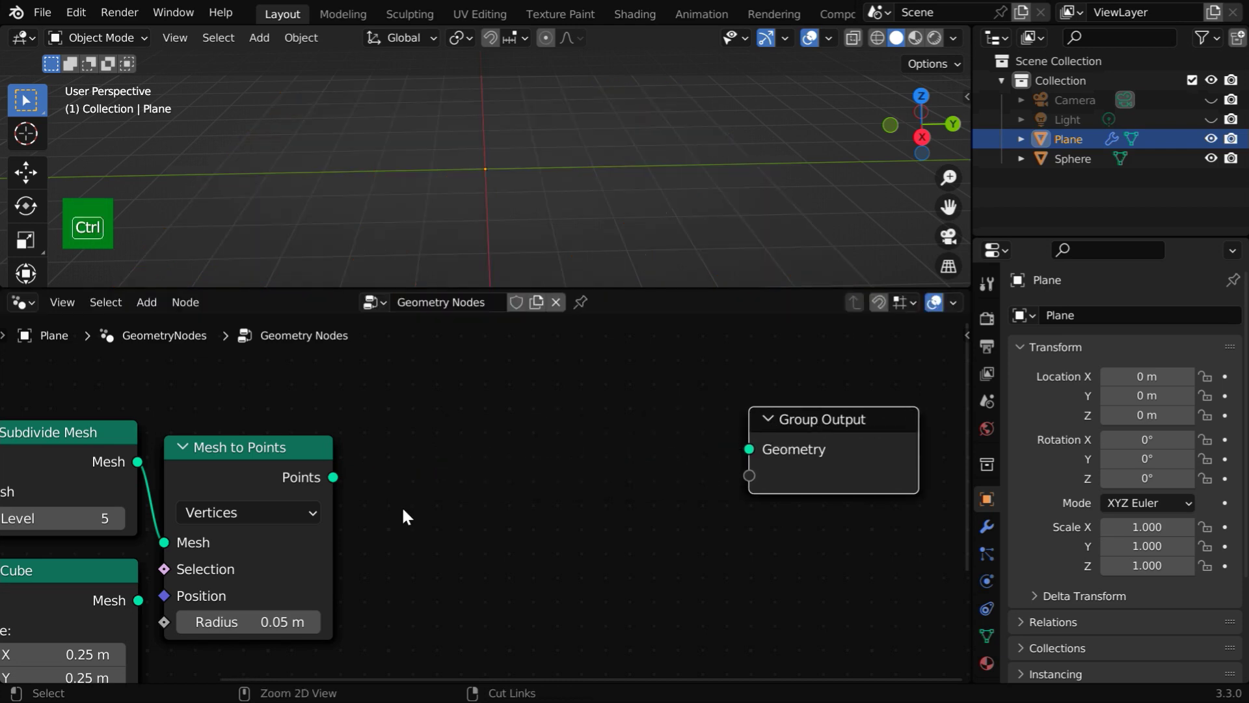
{"action": "left_click_drag", "start_coordinate": [333, 477], "coordinate": [398, 480]}
{"action": "type", "text": "insta"}
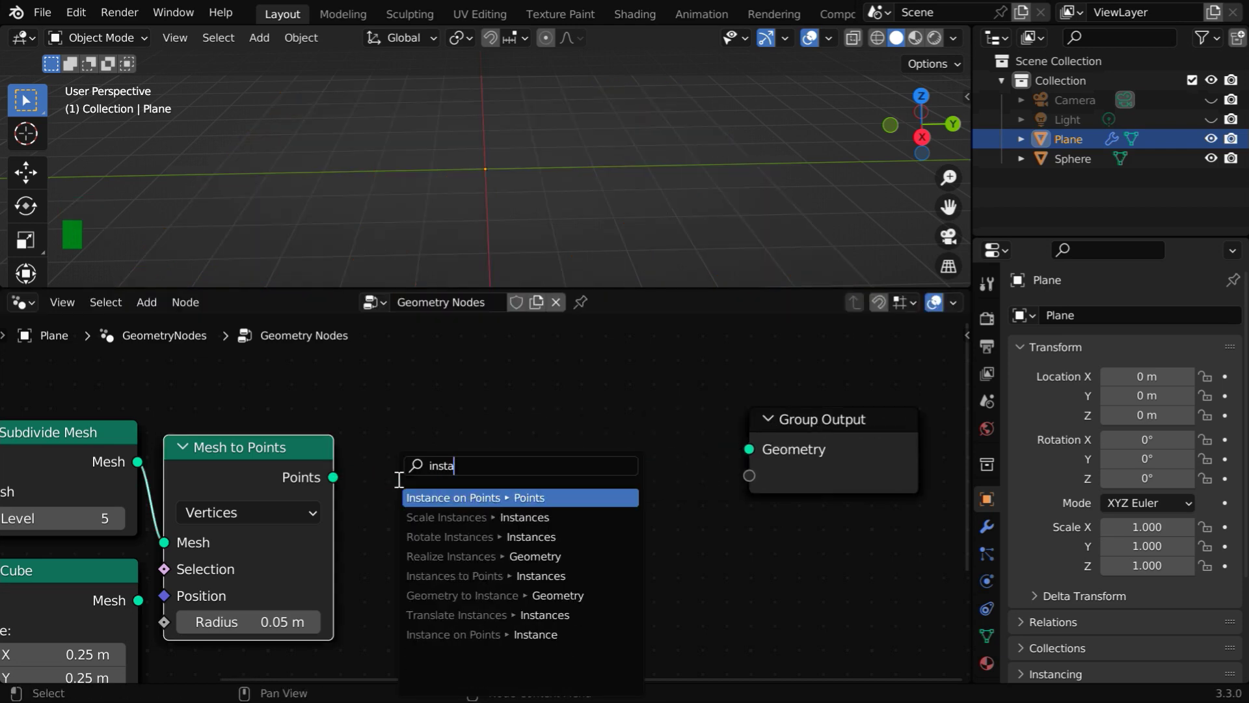
{"action": "key", "text": "Return"}
{"action": "left_click", "coordinate": [397, 478]}
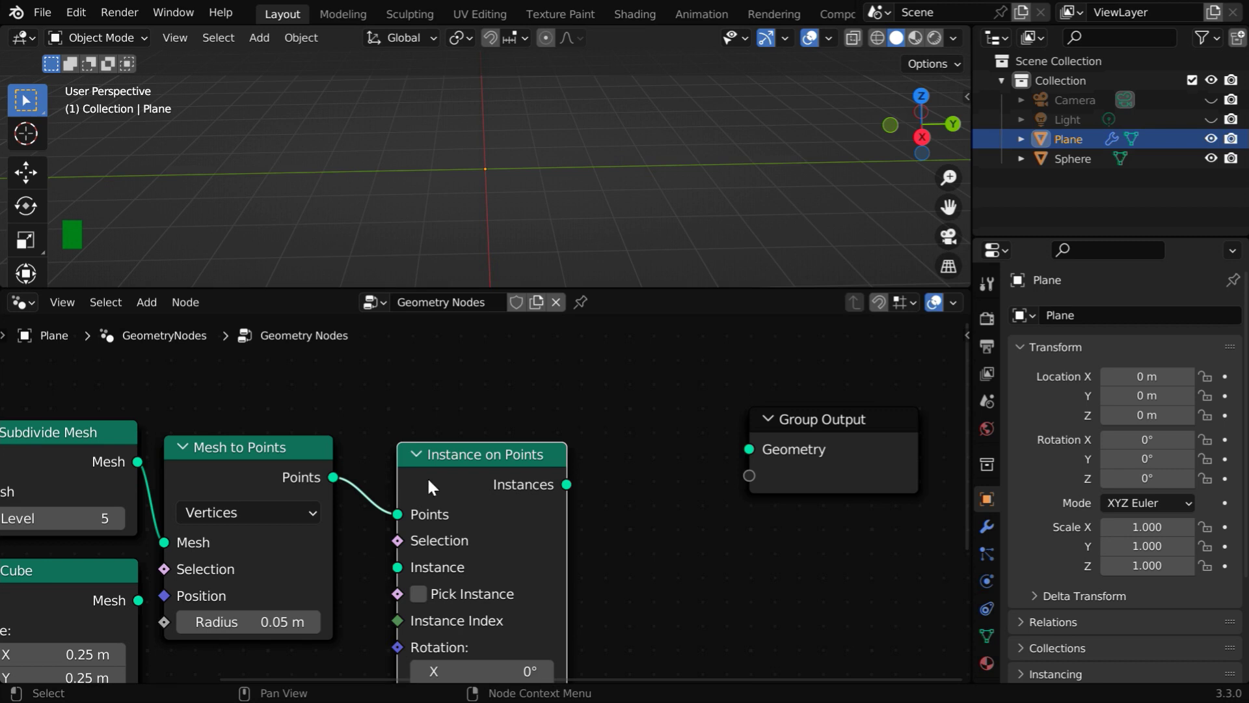
{"action": "left_click_drag", "start_coordinate": [566, 484], "coordinate": [749, 449]}
- Use the Cube mesh as the instance shape and inspect the resulting cube grid
{"action": "middle_click_drag", "start_coordinate": [622, 581], "coordinate": [822, 443]}
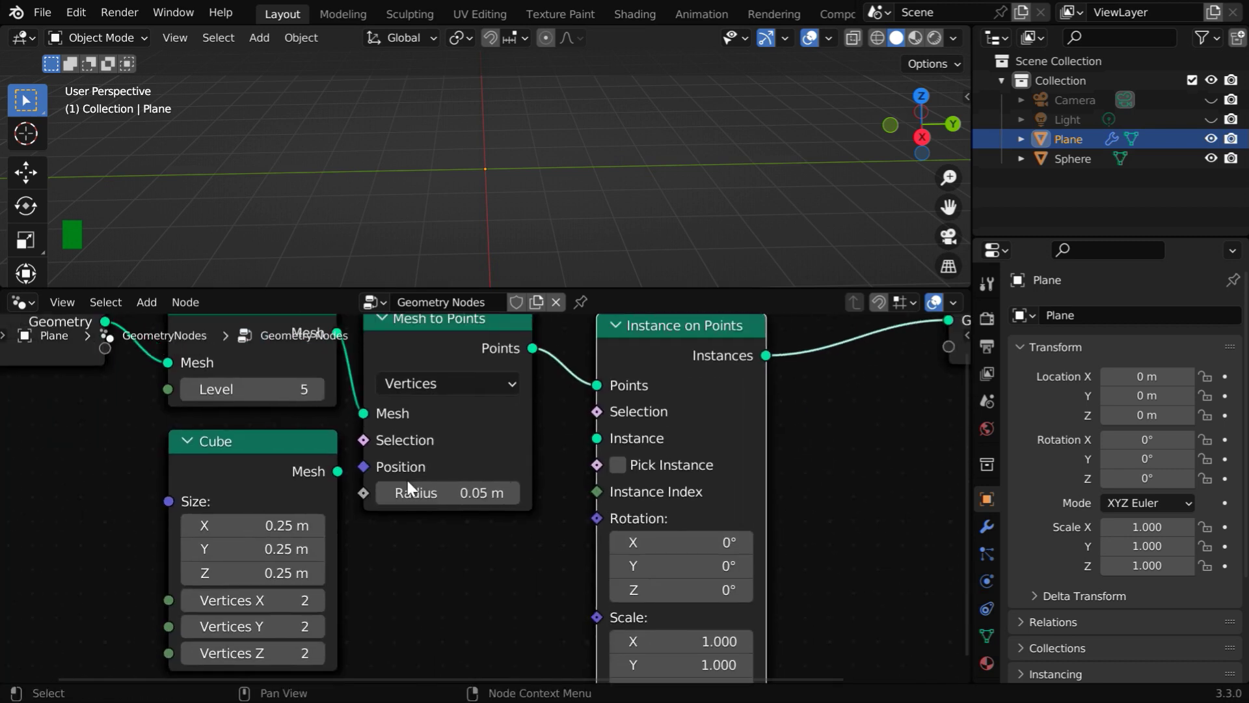
{"action": "left_click_drag", "start_coordinate": [339, 468], "coordinate": [597, 438]}
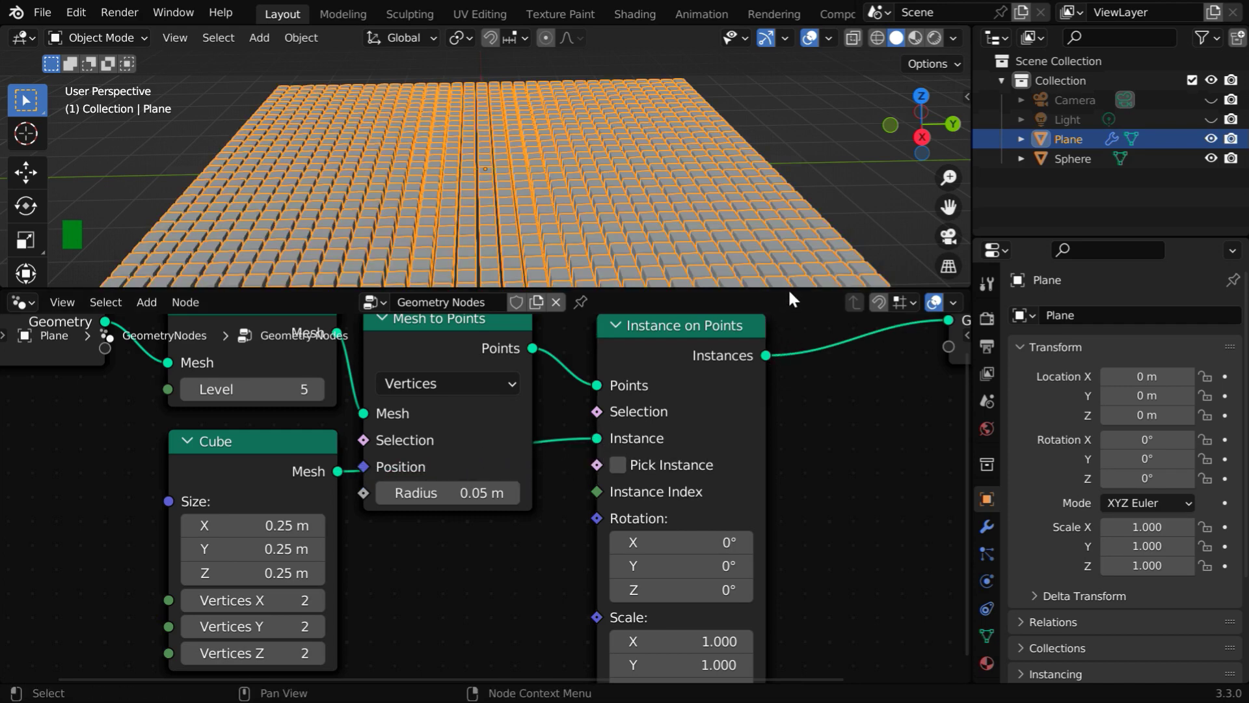
{"action": "left_click_drag", "start_coordinate": [787, 289], "coordinate": [705, 463]}
{"action": "middle_click_drag", "start_coordinate": [696, 404], "coordinate": [644, 376]}
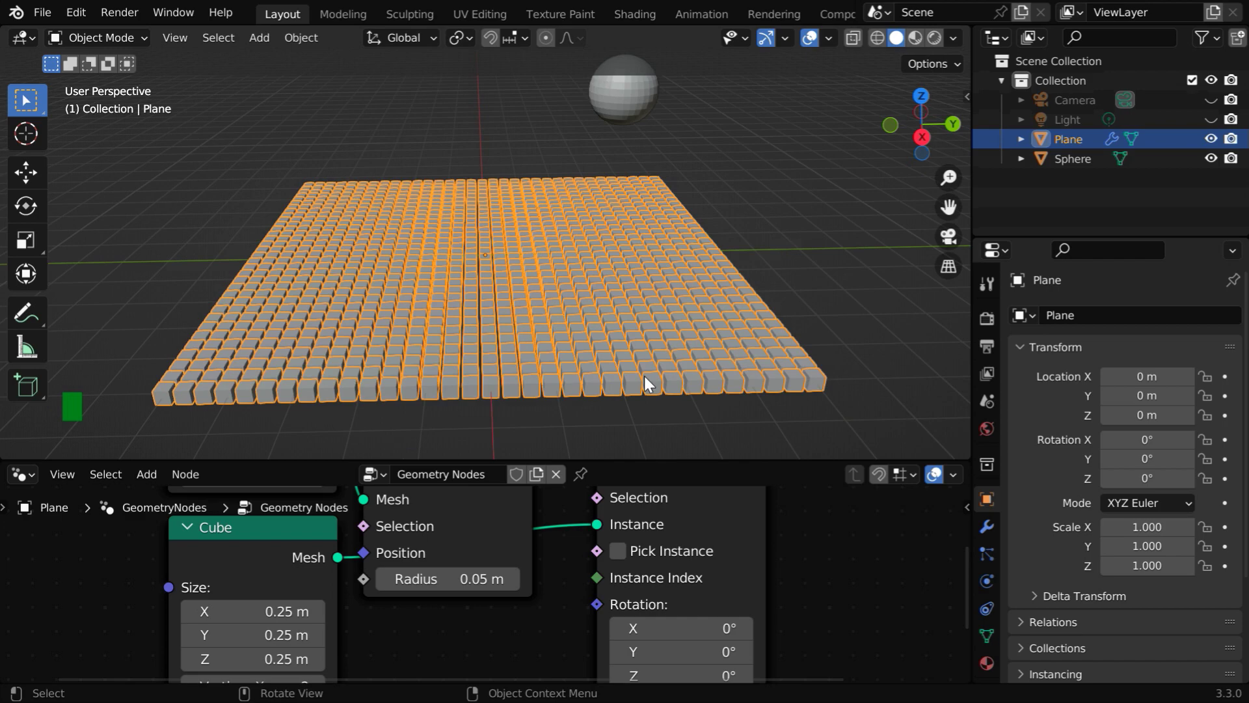
{"action": "left_click", "coordinate": [761, 408]}
{"action": "mouse_move", "coordinate": [777, 401]}
{"action": "middle_mouse_down"}
{"action": "mouse_move", "coordinate": [663, 420]}
{"action": "mouse_move", "coordinate": [761, 410]}
{"action": "middle_mouse_up"}
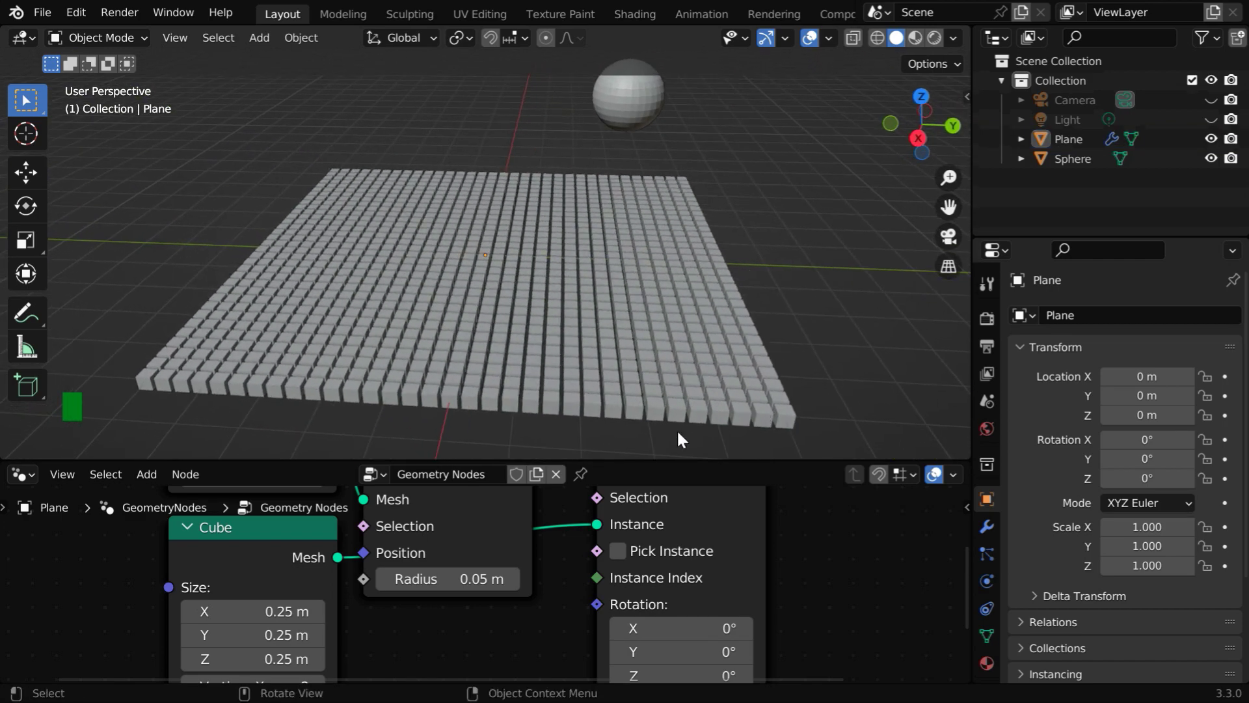
- Pin the Plane's node tree in the node editor, then clear the selection
{"action": "left_click", "coordinate": [577, 476]}
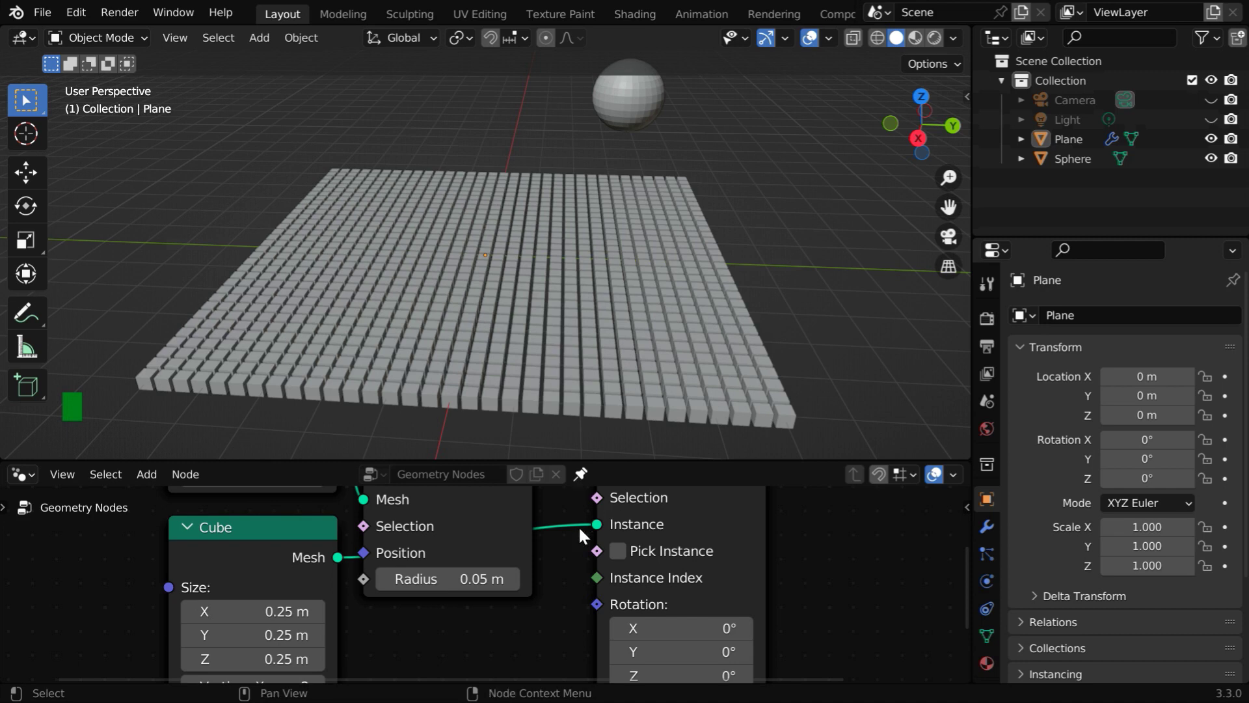
{"action": "left_click", "coordinate": [626, 99]}
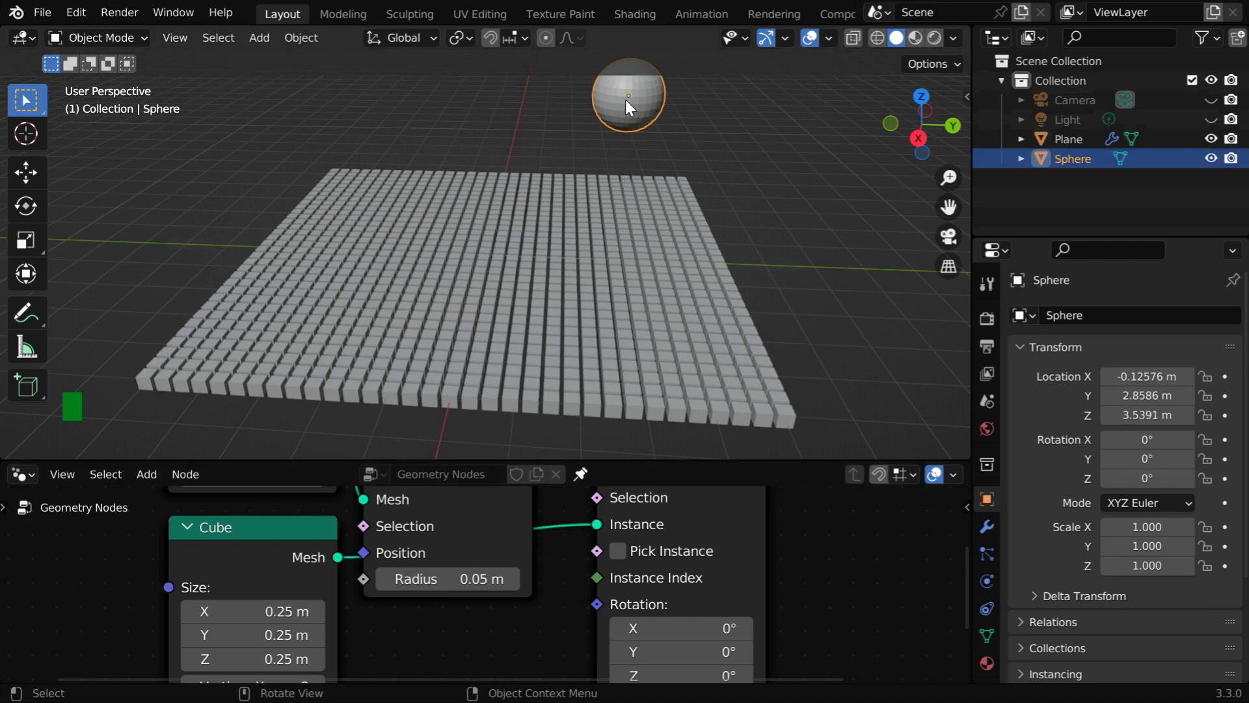
{"action": "left_click", "coordinate": [583, 295]}
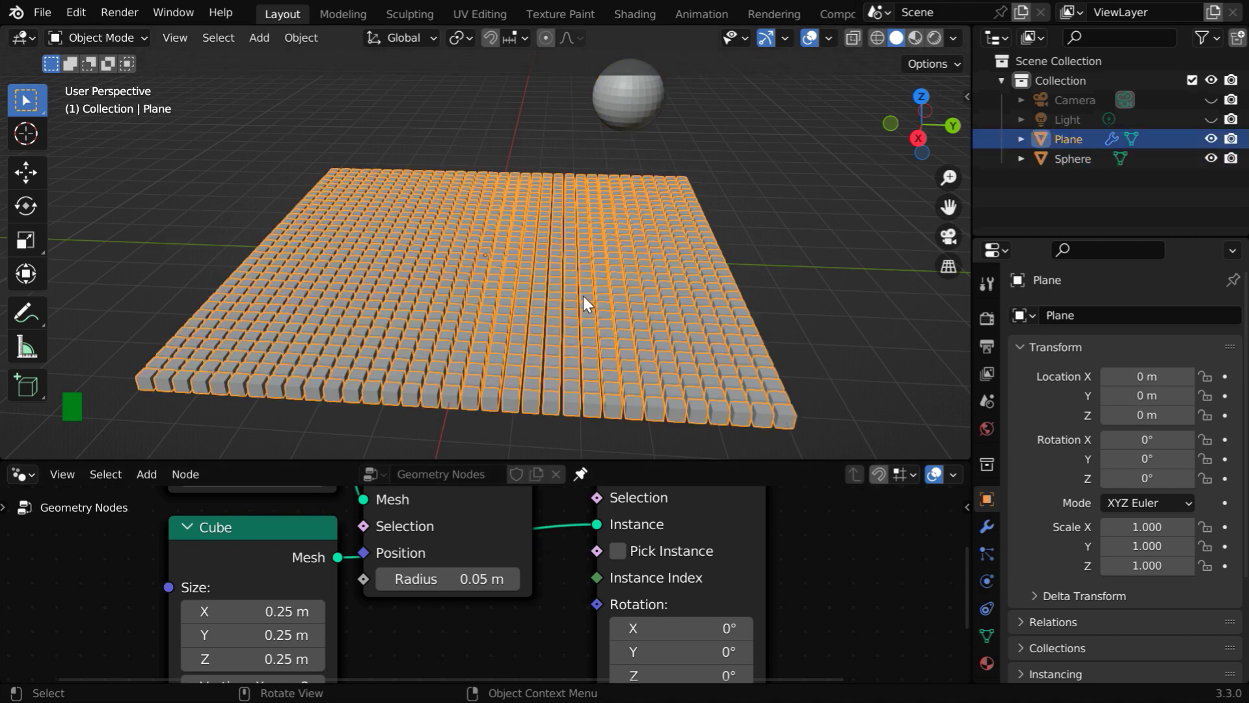
{"action": "left_click", "coordinate": [813, 316]}
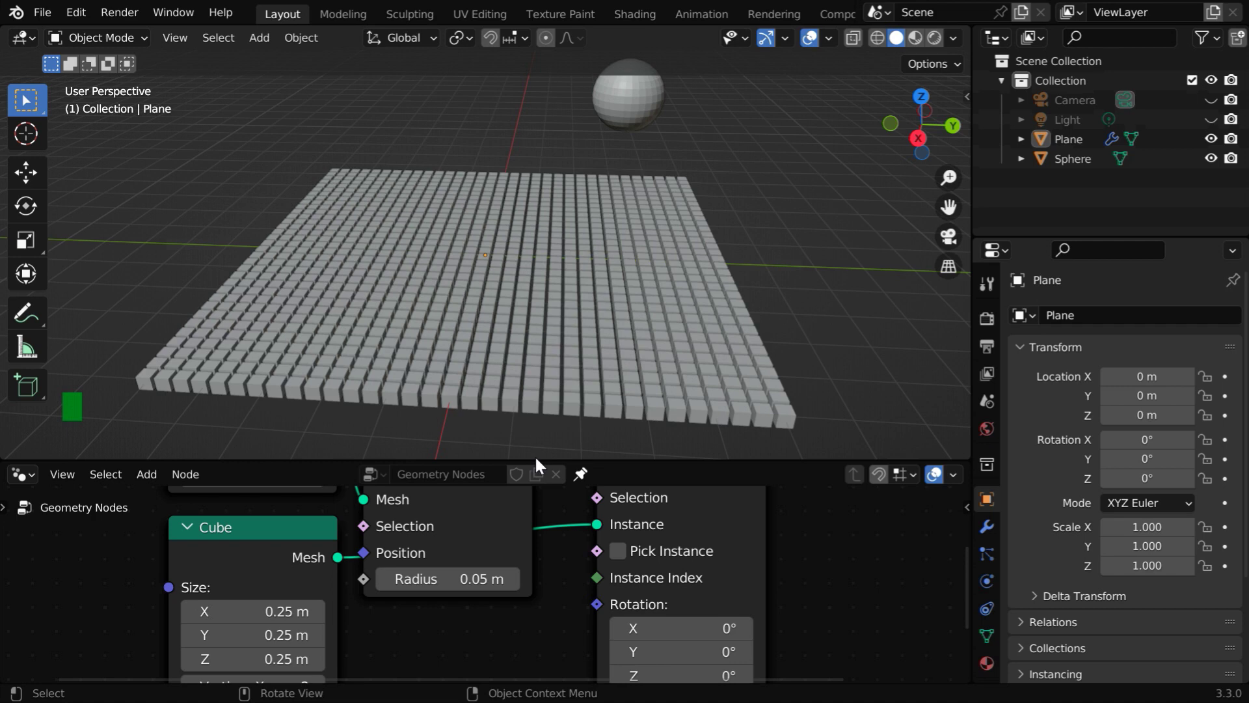
- Insert a Realize Instances node between Instance on Points and Group Output
{"action": "left_click_drag", "start_coordinate": [535, 459], "coordinate": [534, 293]}
{"action": "middle_click_drag", "start_coordinate": [767, 398], "coordinate": [413, 485]}
{"action": "left_click_drag", "start_coordinate": [606, 384], "coordinate": [780, 377]}
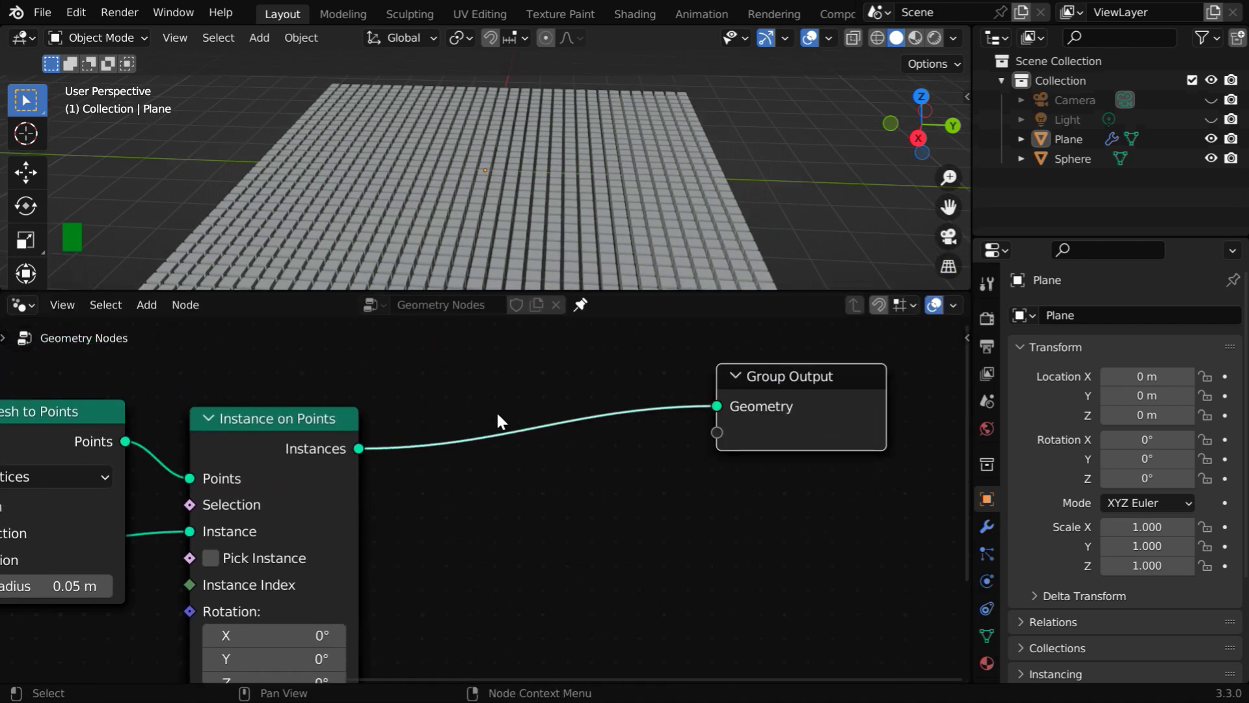
{"action": "right_click_drag", "start_coordinate": [463, 426], "coordinate": [436, 457], "text": "ctrl"}
{"action": "left_click_drag", "start_coordinate": [358, 454], "coordinate": [428, 459]}
{"action": "type", "text": "reali"}
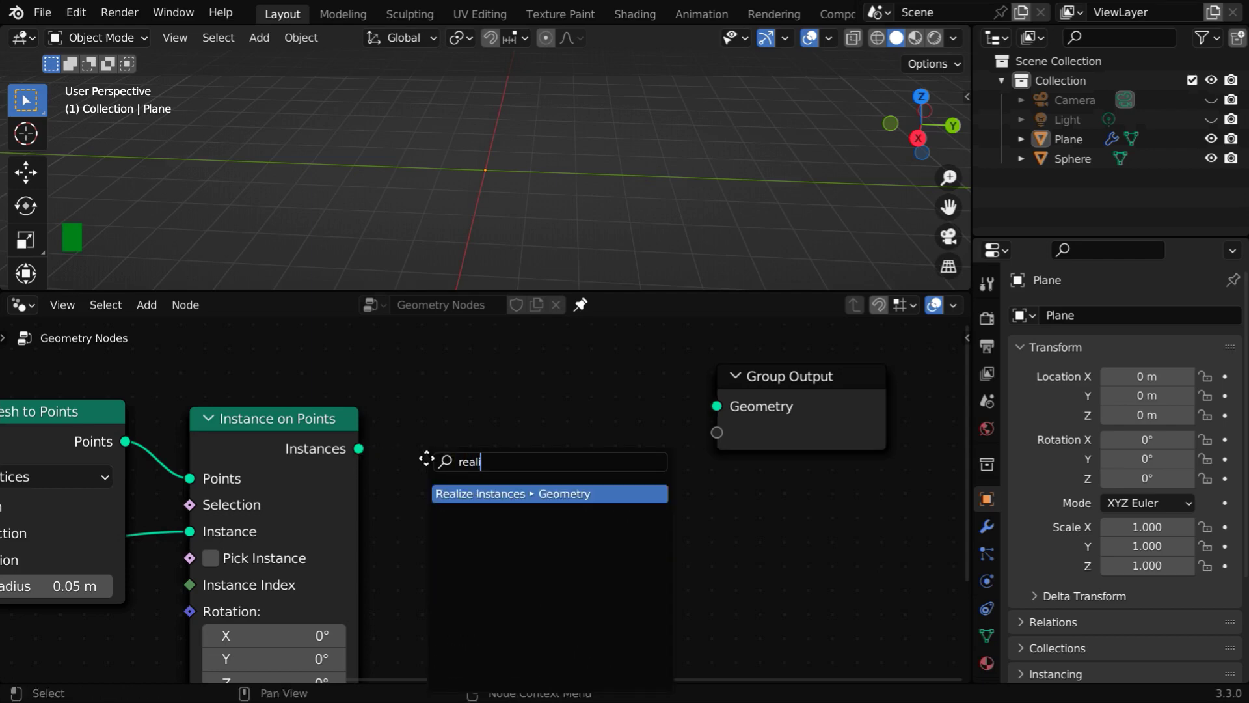
{"action": "key", "text": "Return"}
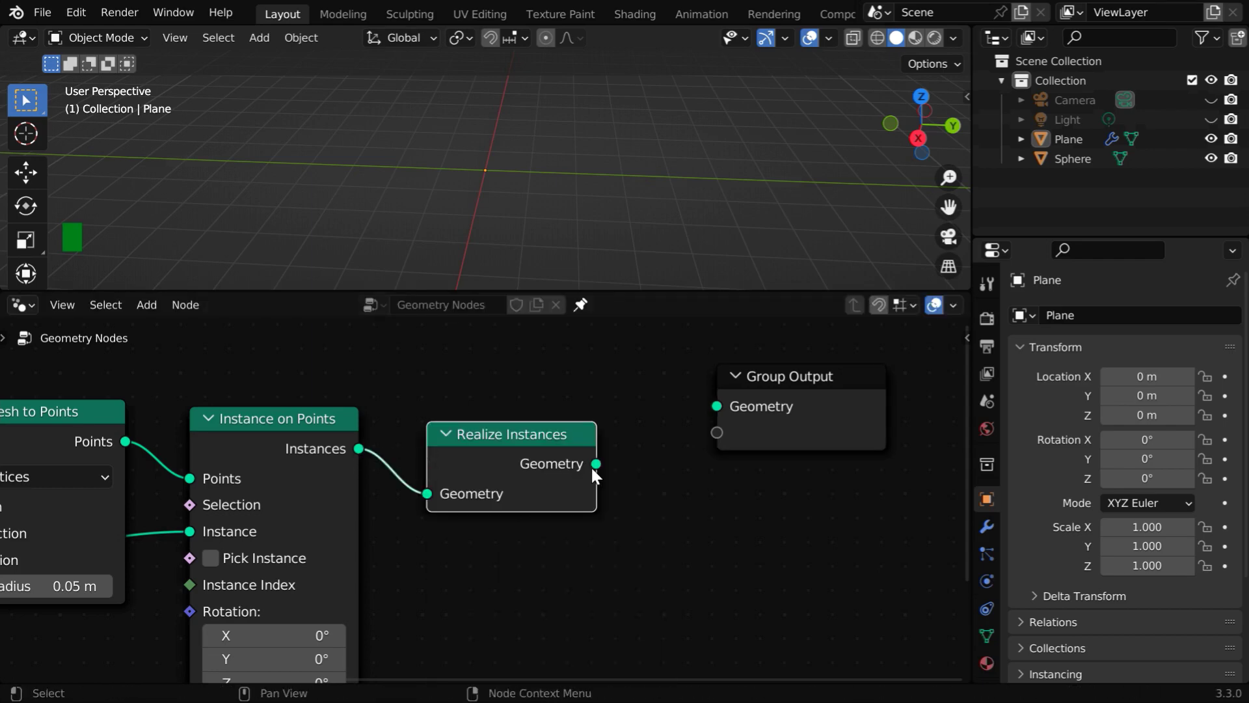
{"action": "left_click_drag", "start_coordinate": [591, 465], "coordinate": [723, 406]}
{"action": "scroll", "coordinate": [588, 449], "scroll_direction": "down", "scroll_amount": 2}
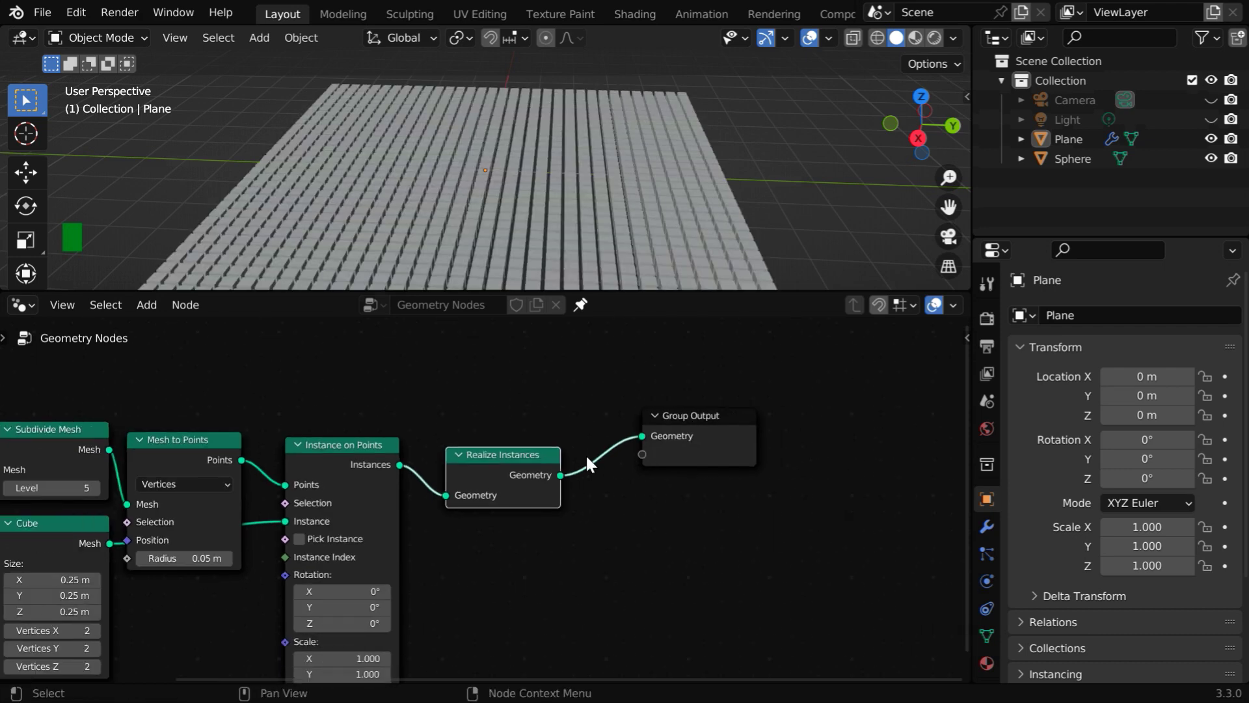
- Add a Geometry Proximity node below the node chain
{"action": "left_click", "coordinate": [134, 308]}
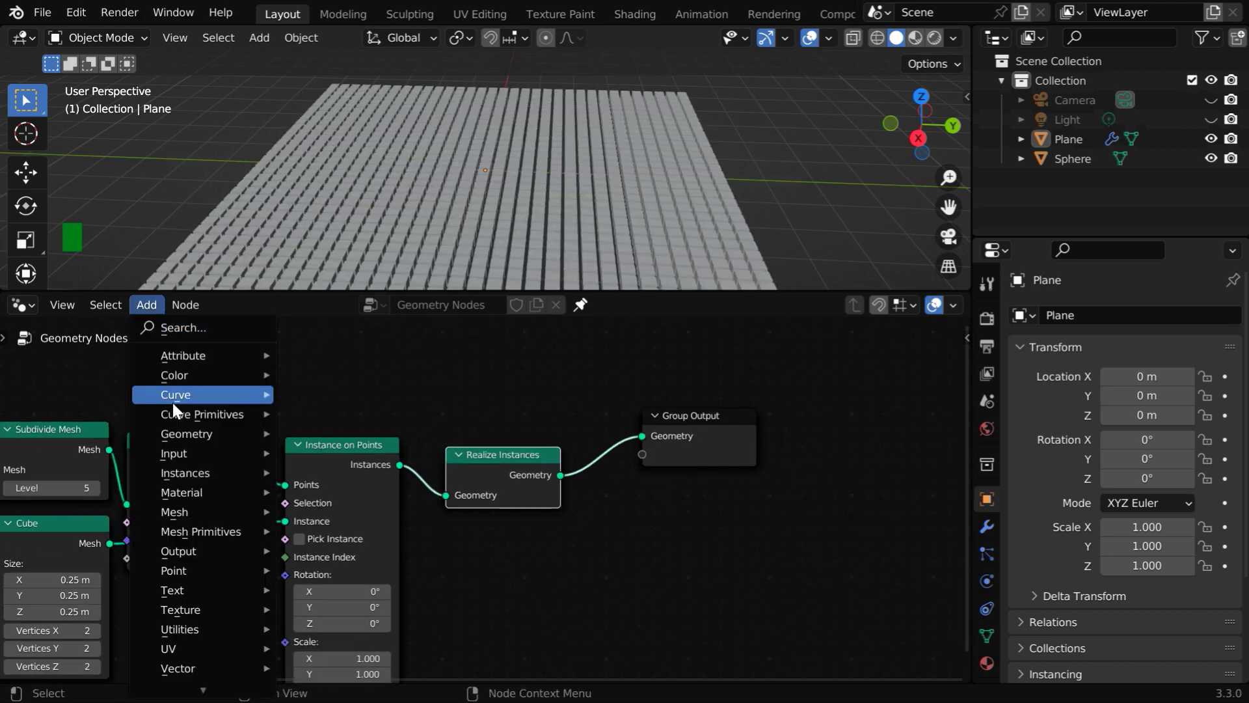
{"action": "mouse_move", "coordinate": [185, 434]}
{"action": "left_click", "coordinate": [359, 247]}
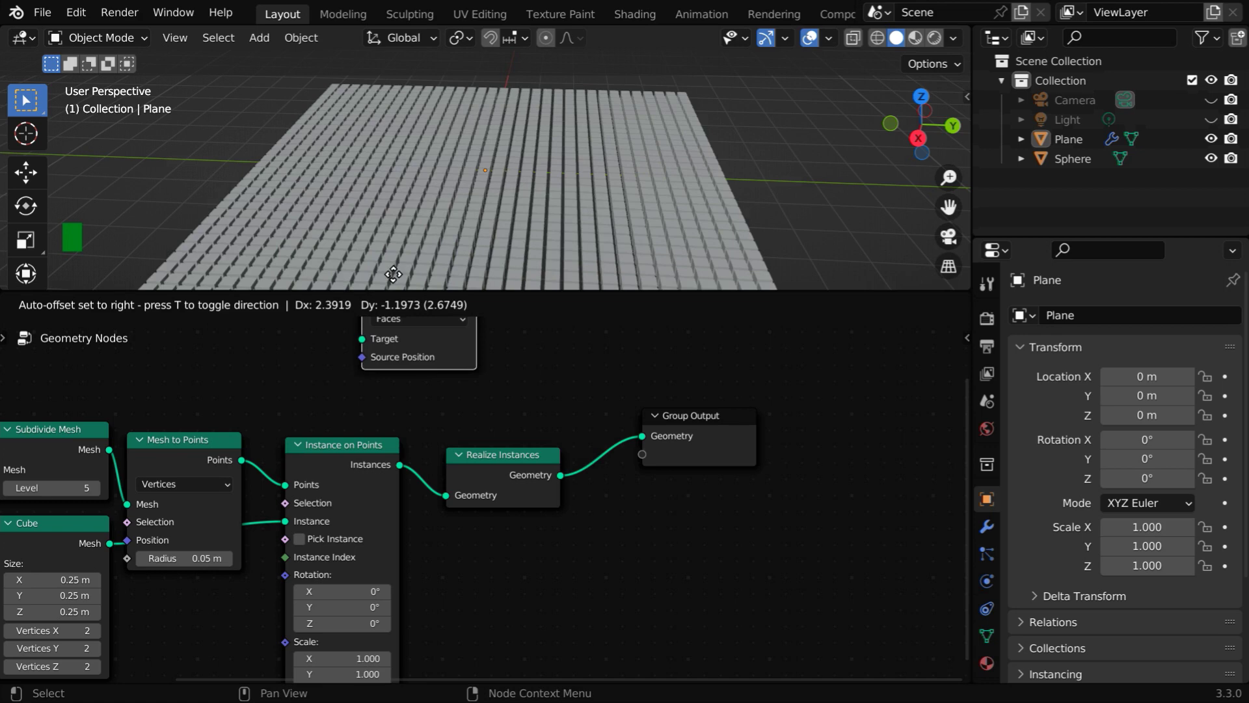
{"action": "left_click", "coordinate": [598, 525]}
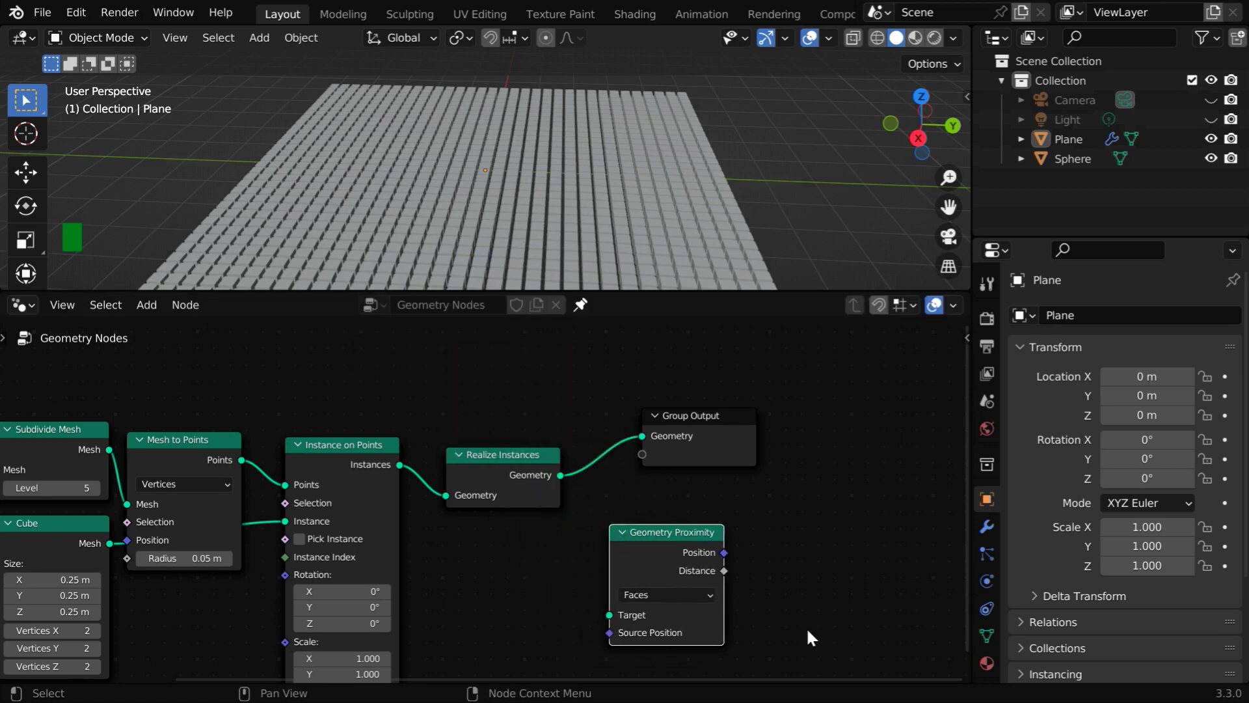
{"action": "scroll", "coordinate": [806, 626], "scroll_direction": "up", "scroll_amount": 2}
{"action": "middle_click_drag", "start_coordinate": [789, 615], "coordinate": [773, 459]}
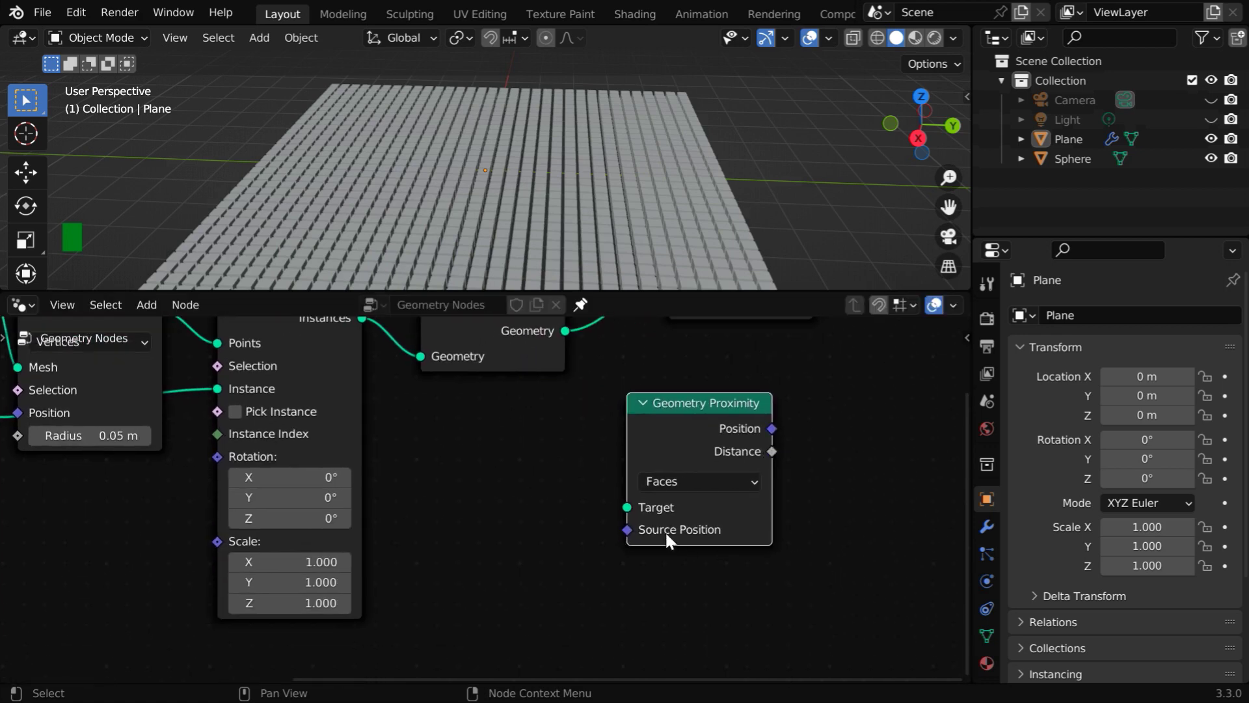
{"action": "scroll", "coordinate": [596, 150], "scroll_direction": "down", "scroll_amount": 3}
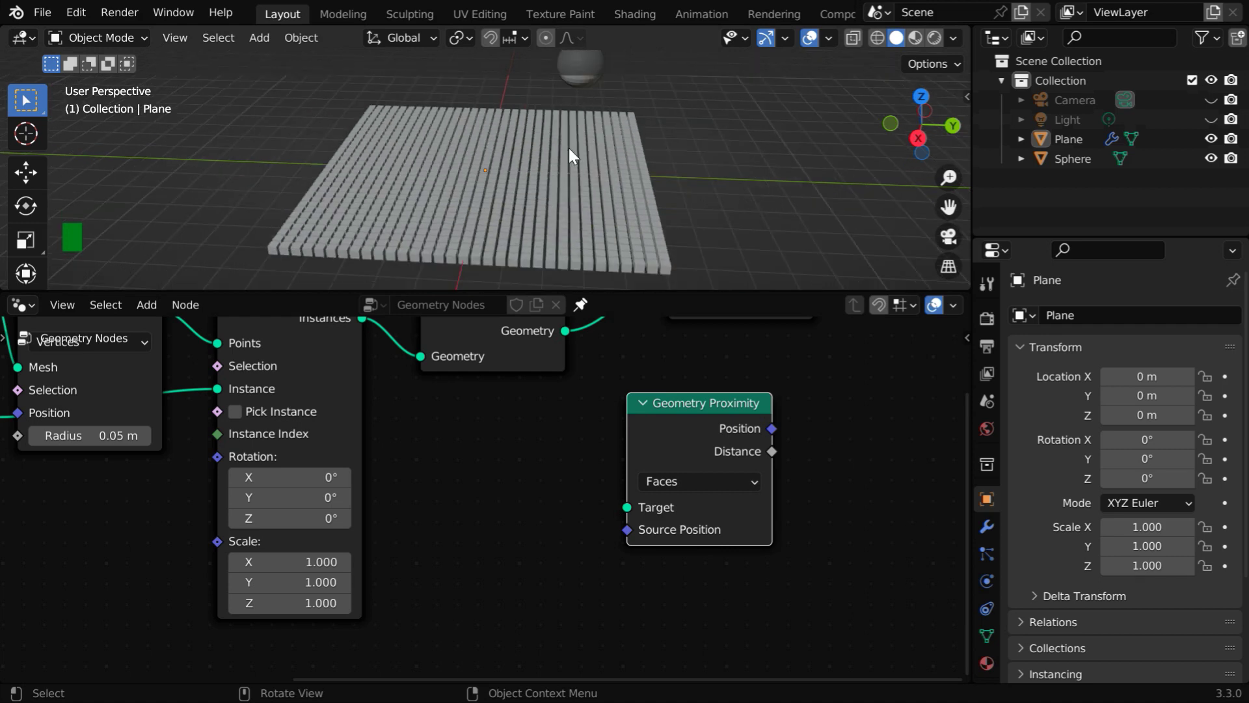
{"action": "scroll", "coordinate": [585, 204], "scroll_direction": "up", "scroll_amount": 3}
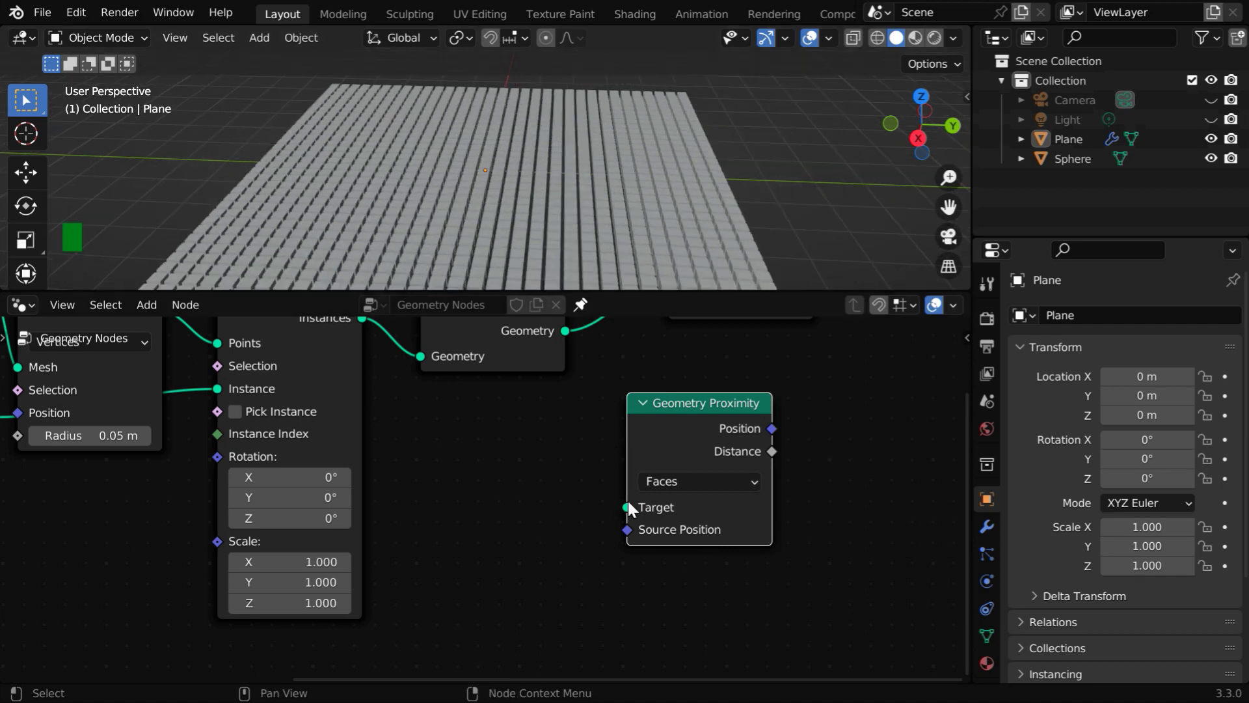
- Feed its Target from an Object Info node reading the Sphere, set to Relative
{"action": "left_click_drag", "start_coordinate": [627, 507], "coordinate": [554, 470]}
{"action": "type", "text": "obj"}
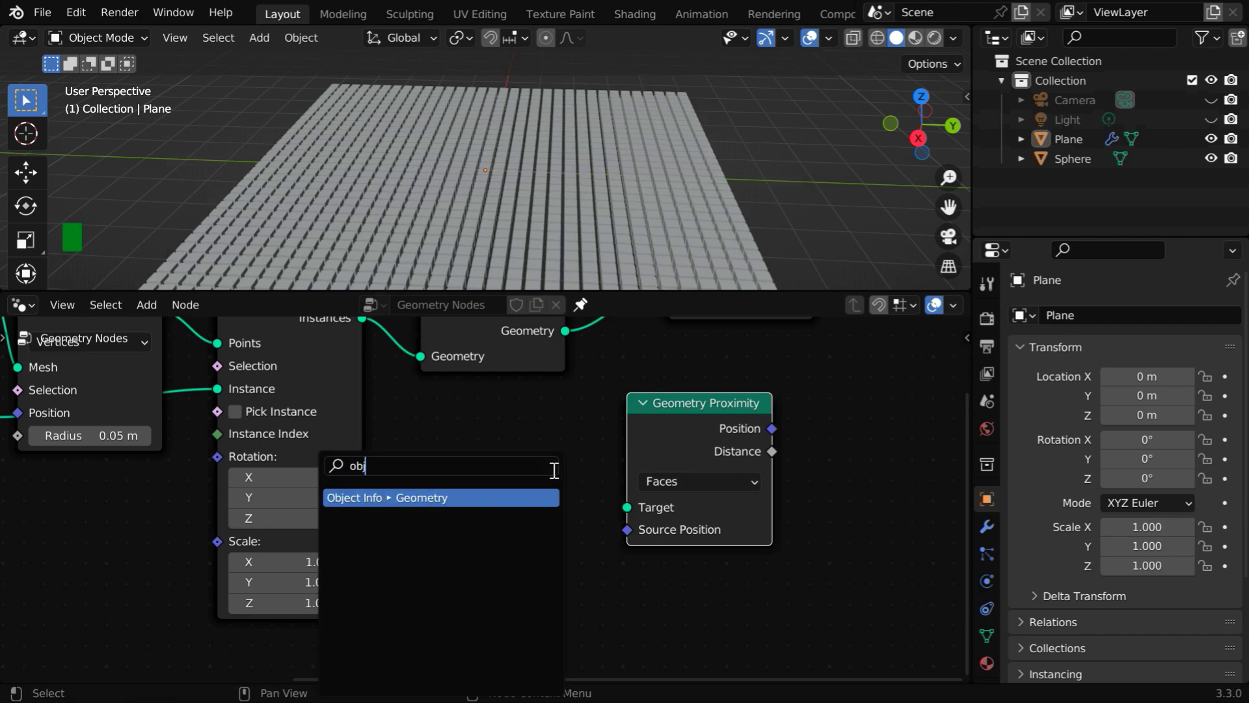
{"action": "type", "text": "ect"}
{"action": "key", "text": "Return"}
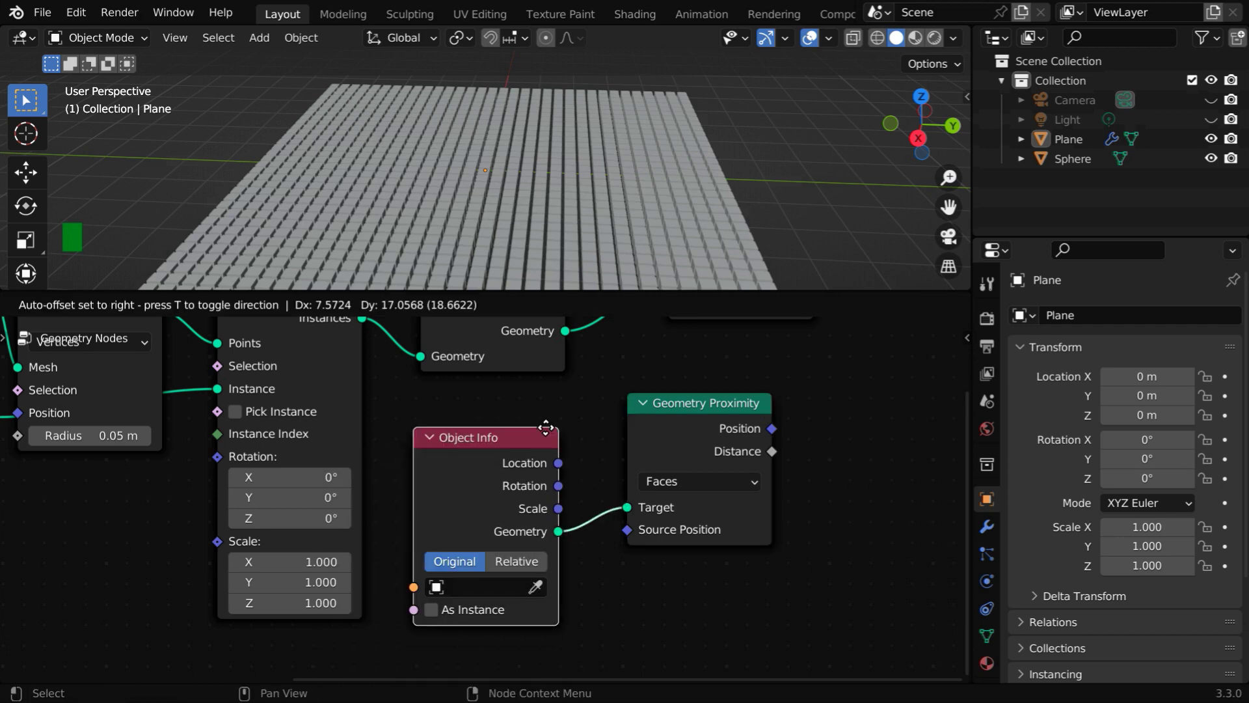
{"action": "left_click", "coordinate": [546, 420]}
{"action": "left_click", "coordinate": [451, 562]}
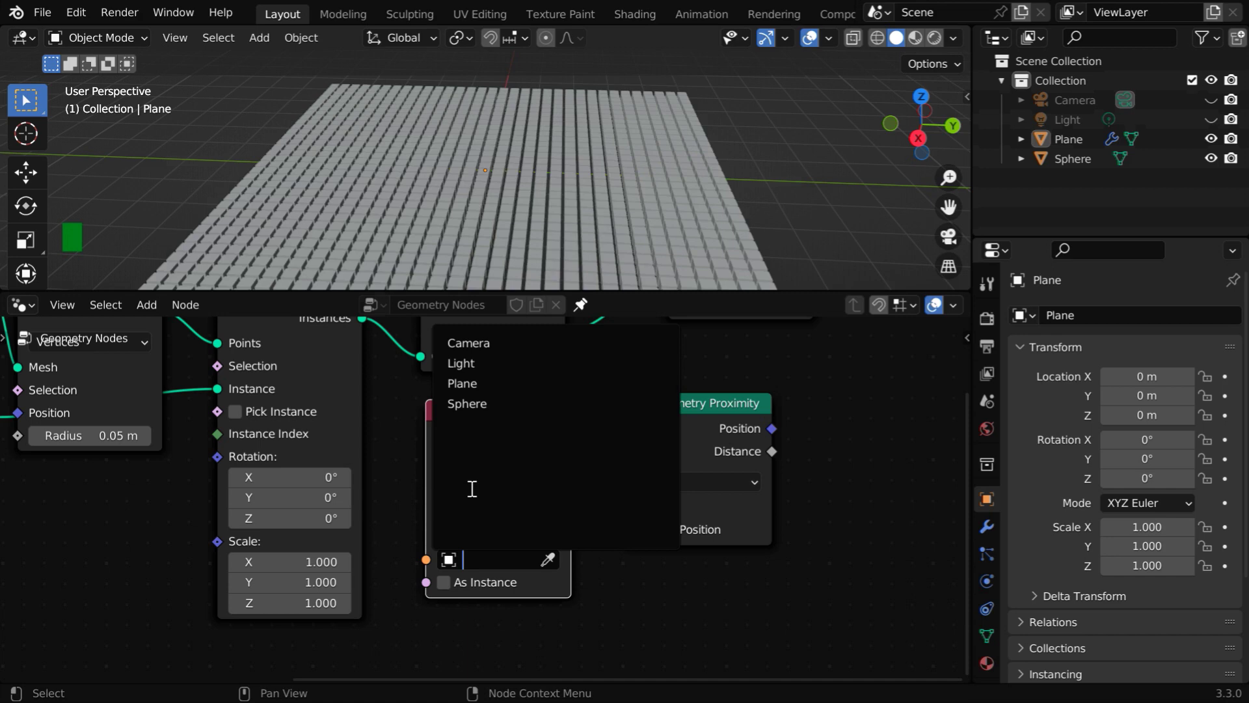
{"action": "left_click", "coordinate": [486, 404]}
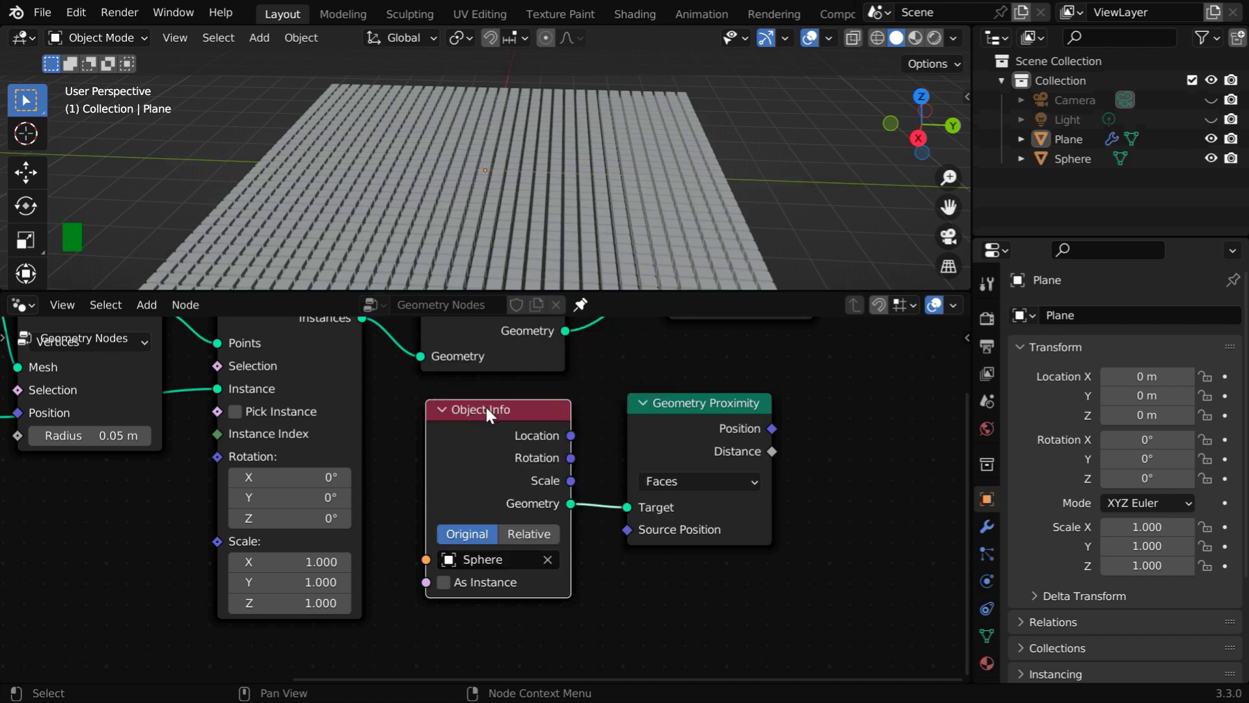
{"action": "left_click", "coordinate": [524, 534]}
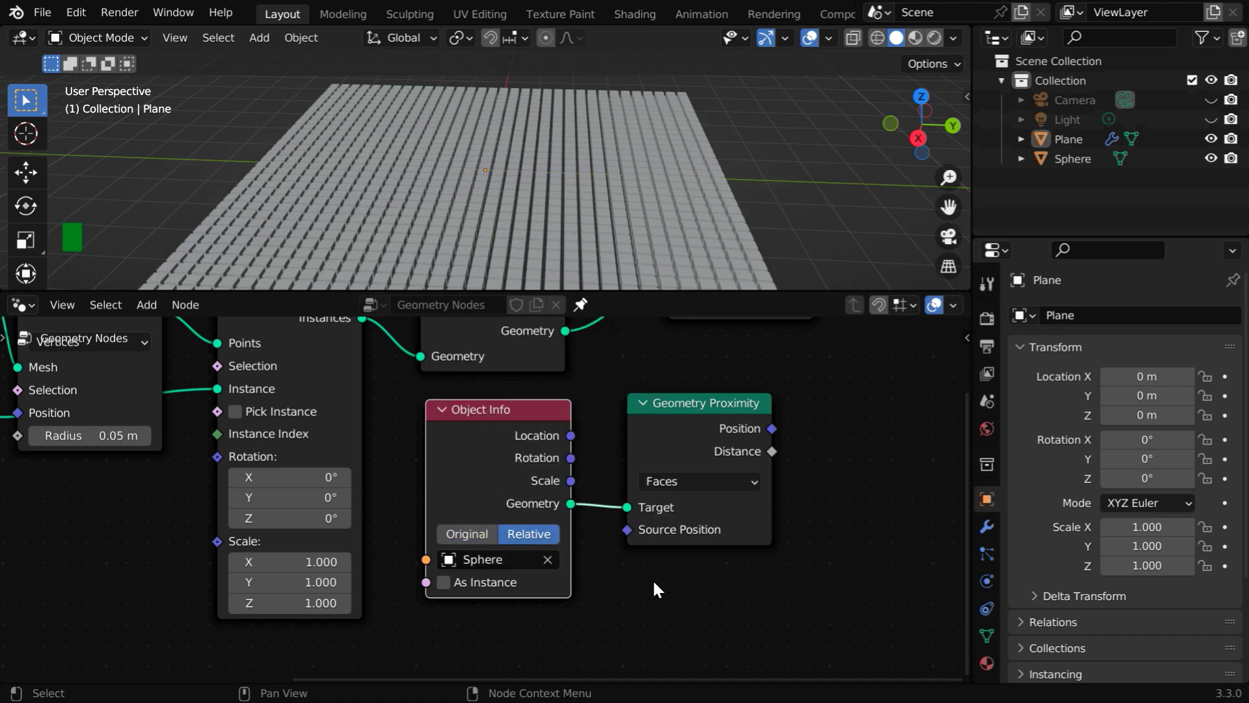
- Keep Faces as the proximity target element and move Group Output right
{"action": "middle_click_drag", "start_coordinate": [826, 487], "coordinate": [719, 526]}
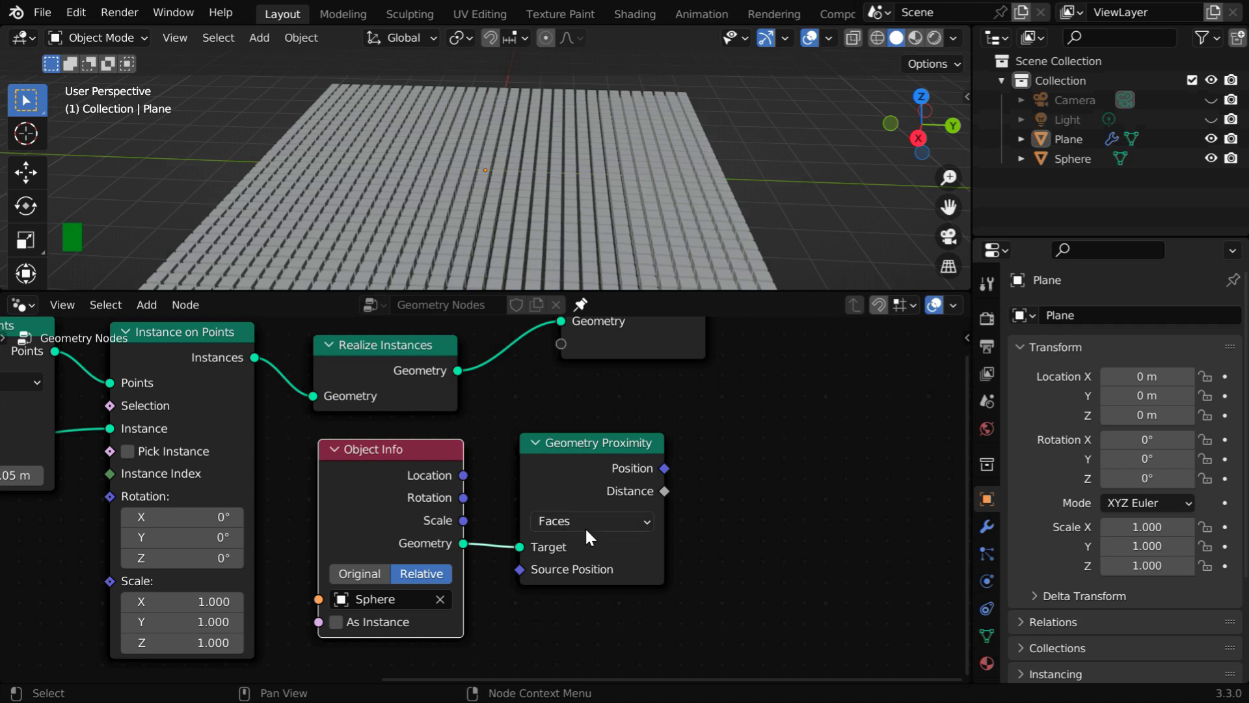
{"action": "left_click", "coordinate": [614, 521]}
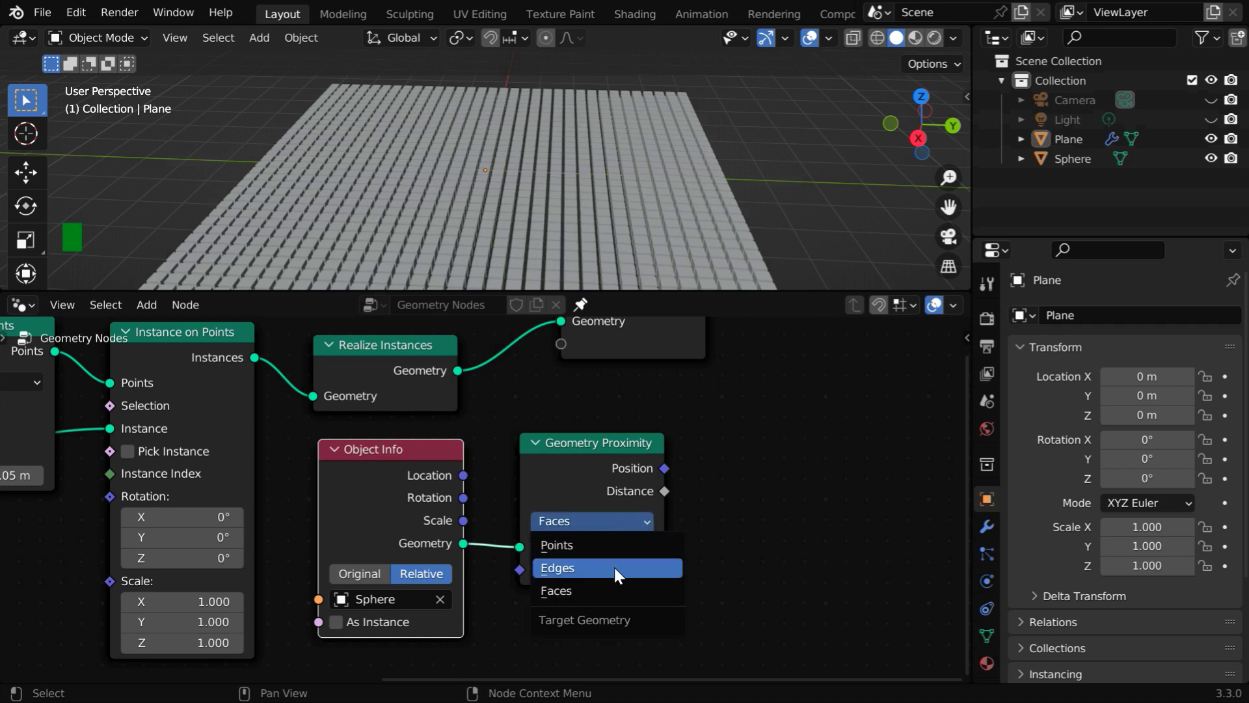
{"action": "left_click", "coordinate": [615, 517]}
{"action": "middle_click_drag", "start_coordinate": [719, 545], "coordinate": [564, 590]}
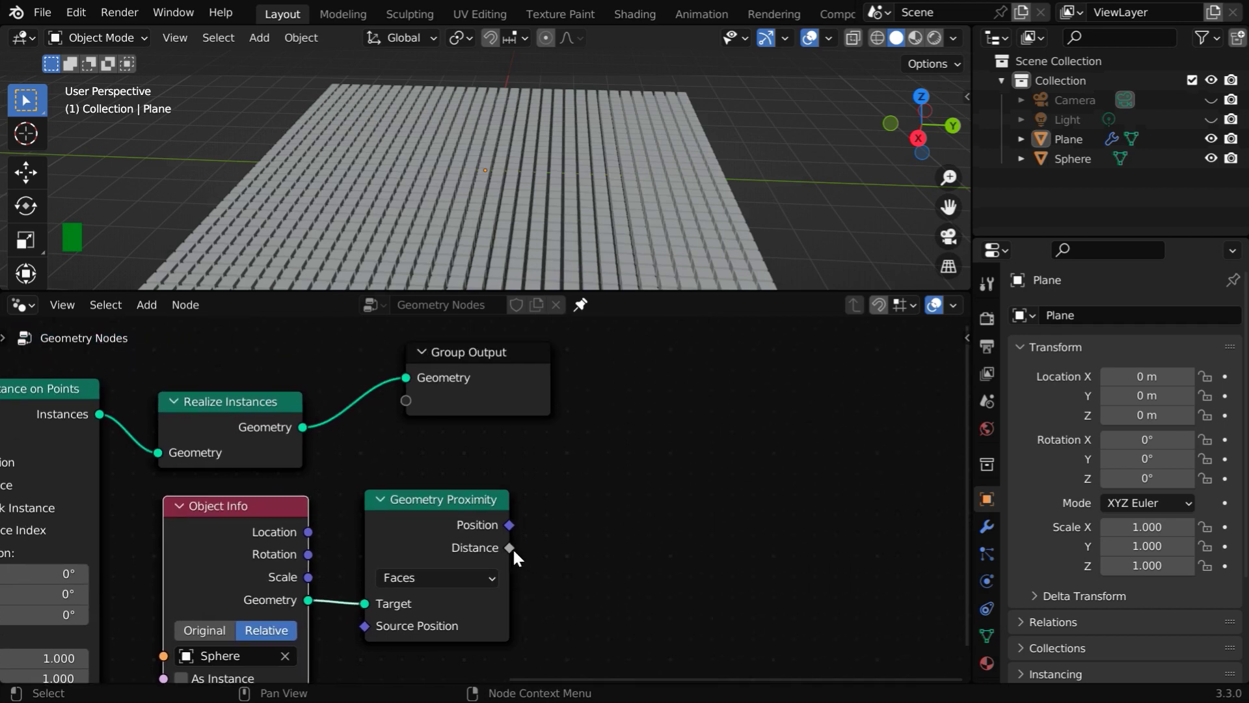
{"action": "left_click_drag", "start_coordinate": [510, 353], "coordinate": [882, 376]}
- Insert Store Named Attribute before Group Output, storing the proximity Distance as 'mydist'
{"action": "left_click", "coordinate": [147, 304]}
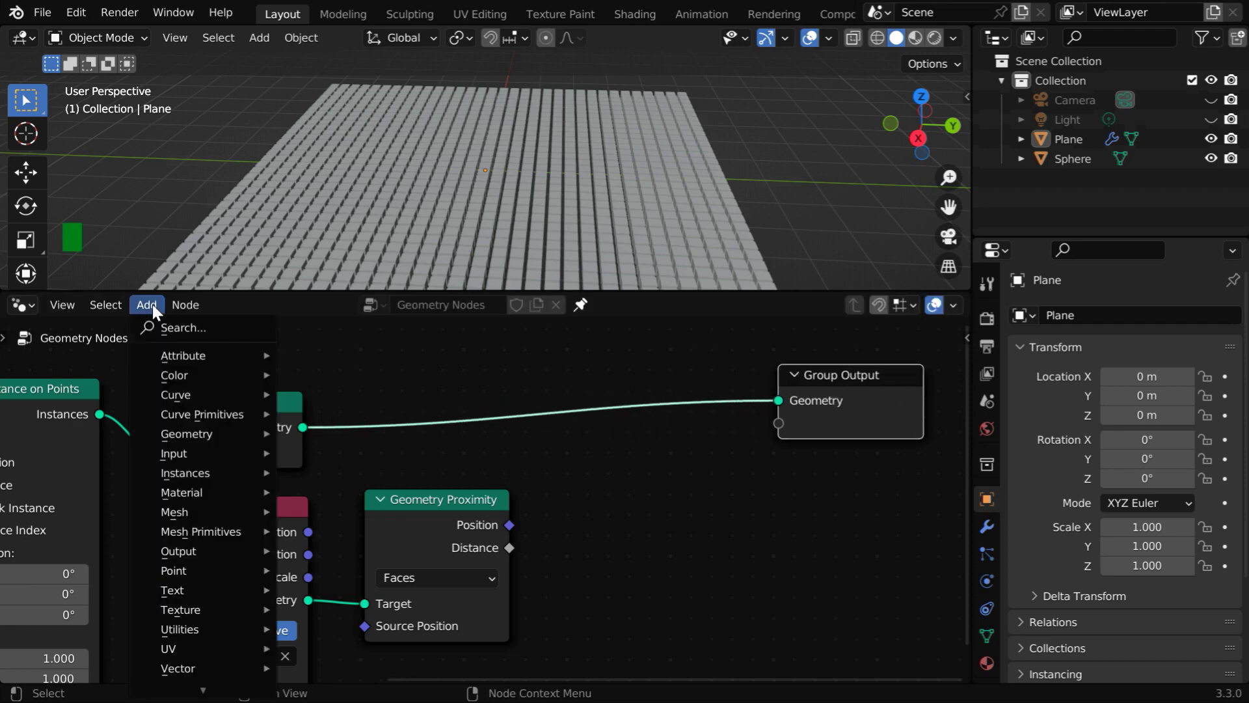
{"action": "mouse_move", "coordinate": [202, 355]}
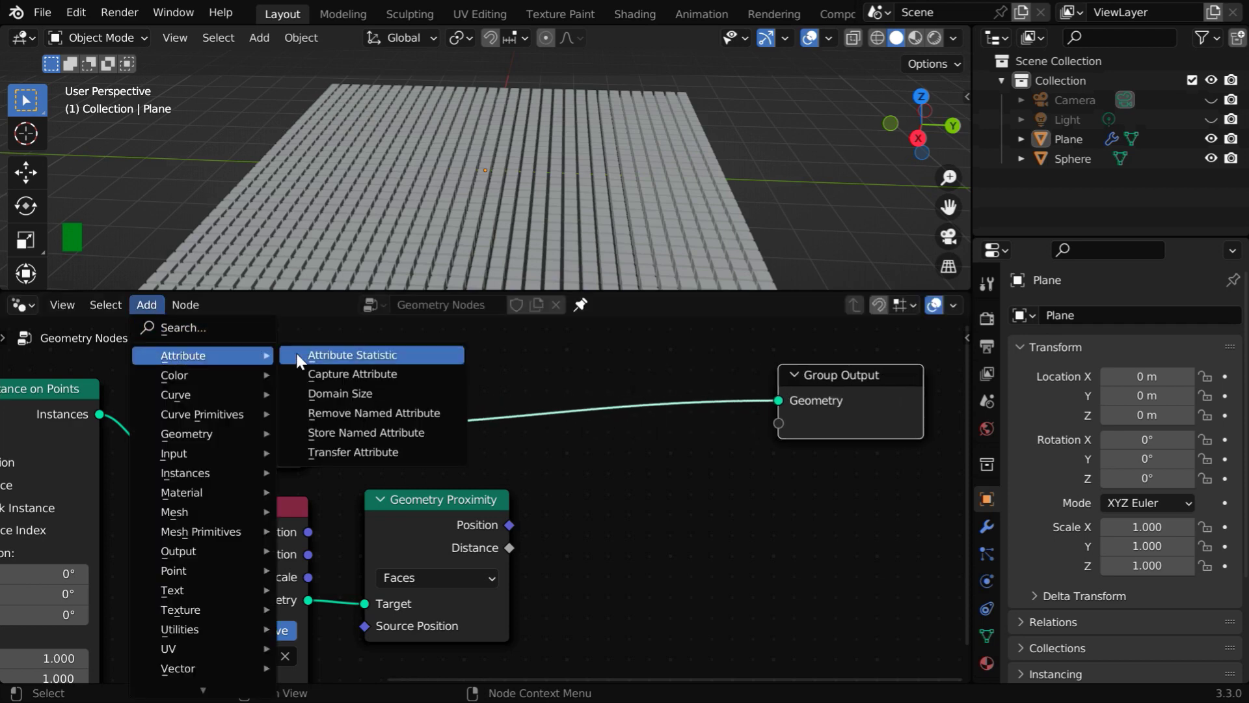
{"action": "left_click", "coordinate": [337, 432]}
{"action": "left_click", "coordinate": [614, 357]}
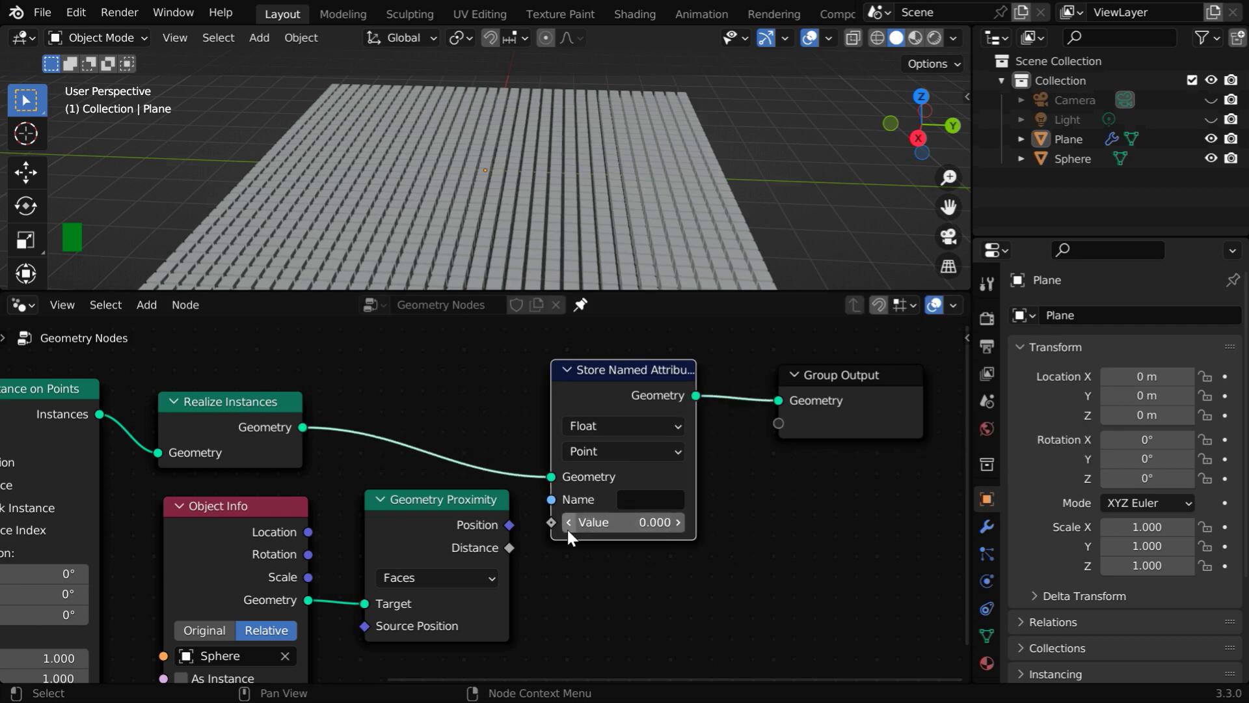
{"action": "left_click_drag", "start_coordinate": [510, 548], "coordinate": [551, 522]}
{"action": "scroll", "coordinate": [661, 530], "scroll_direction": "up", "scroll_amount": 1}
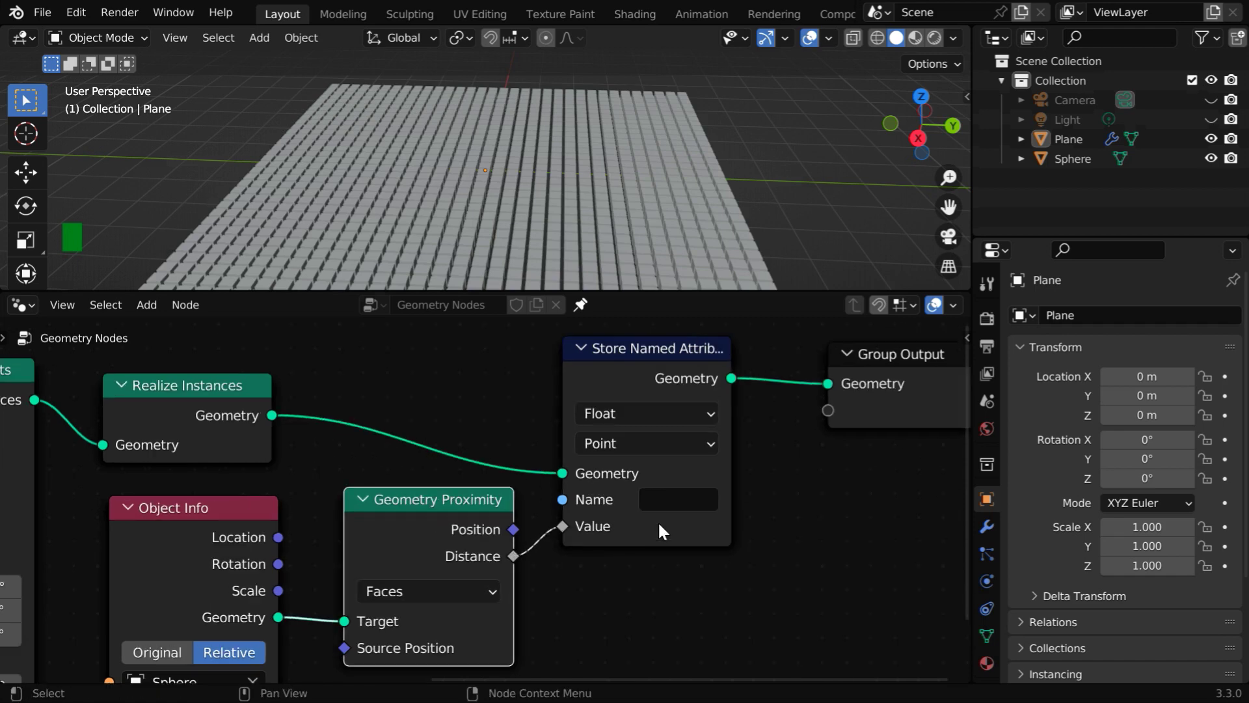
{"action": "left_click", "coordinate": [665, 505]}
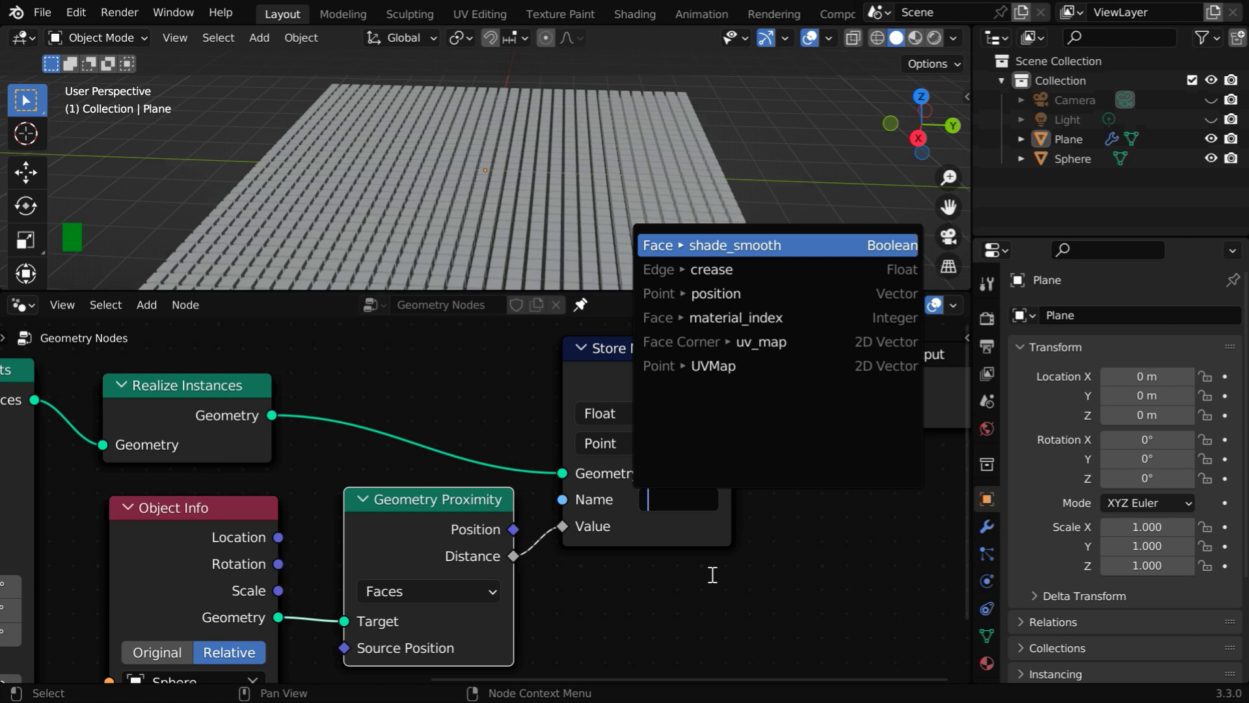
{"action": "type", "text": "mydist"}
{"action": "key", "text": "Return"}
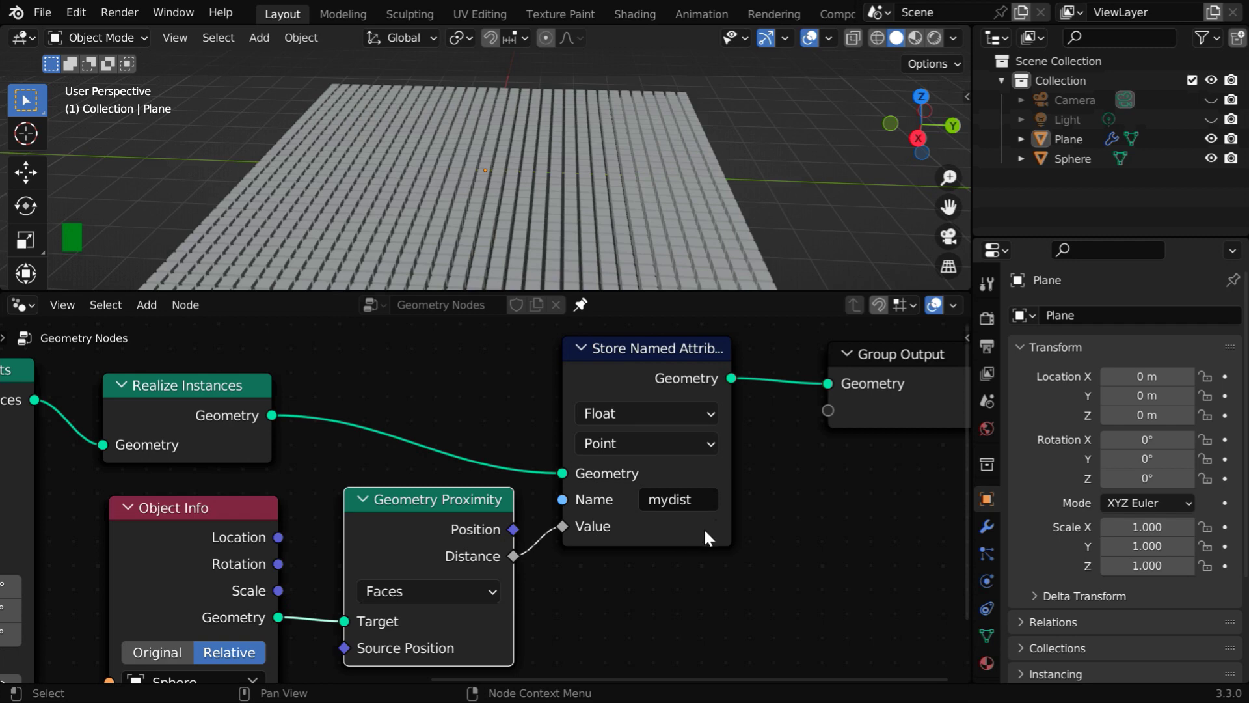
{"action": "scroll", "coordinate": [752, 560], "scroll_direction": "down", "scroll_amount": 2}
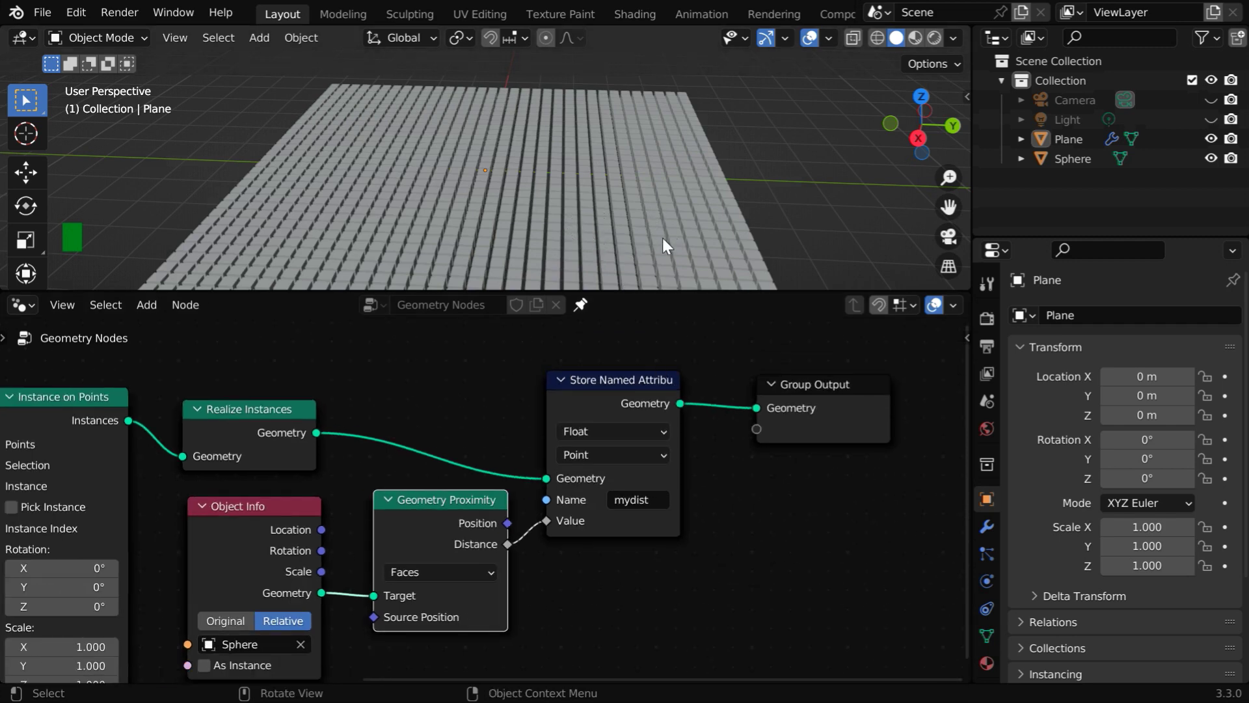
- Switch to Material Preview and give the Plane a new material named Material-1
{"action": "scroll", "coordinate": [662, 244], "scroll_direction": "down", "scroll_amount": 3}
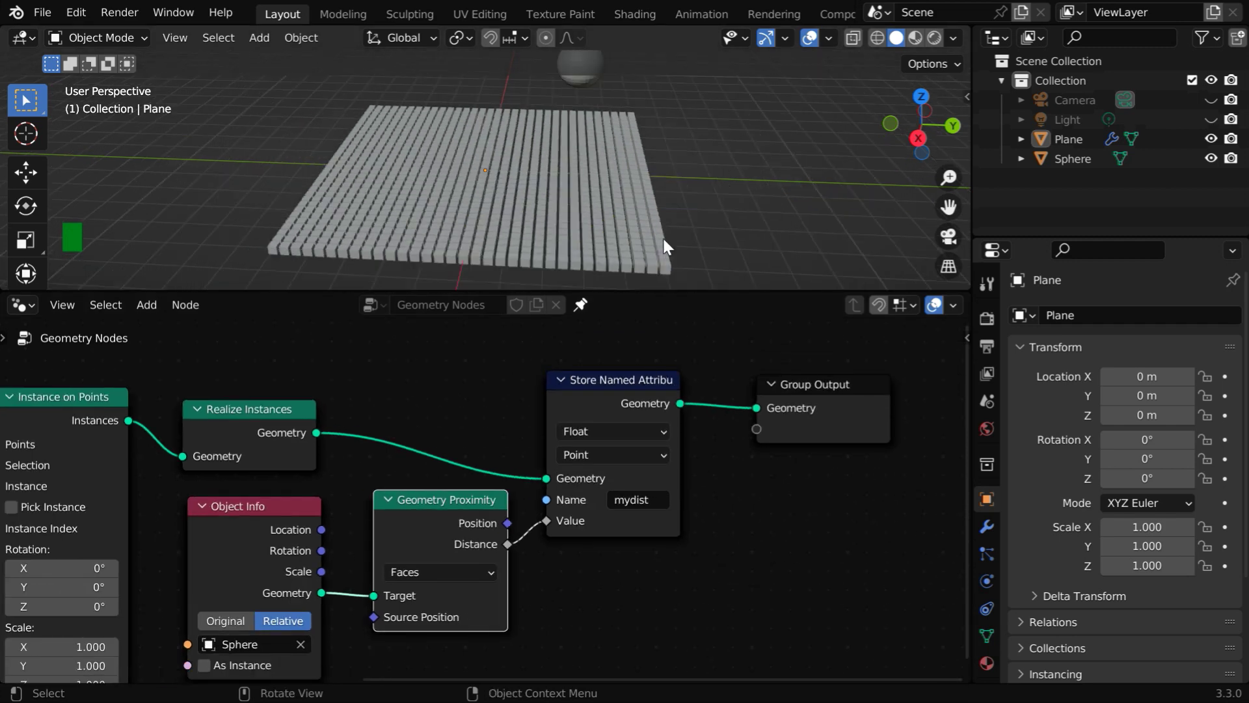
{"action": "left_click", "coordinate": [915, 39]}
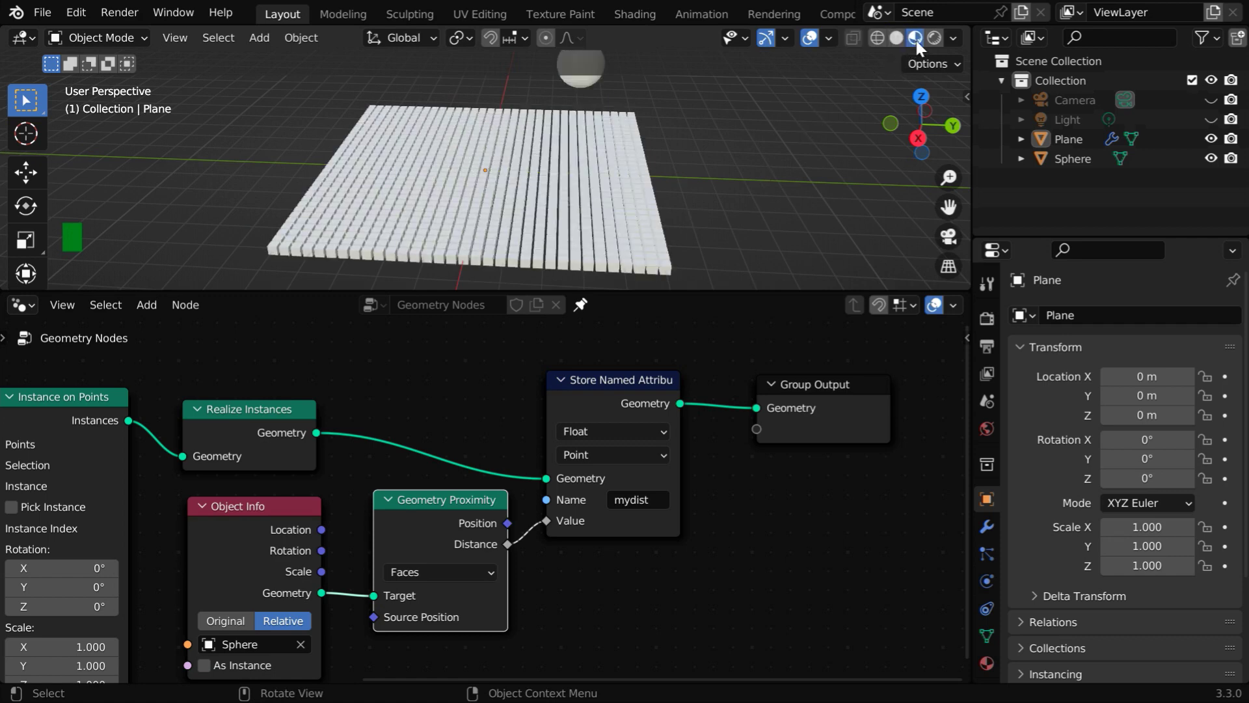
{"action": "left_click", "coordinate": [990, 670]}
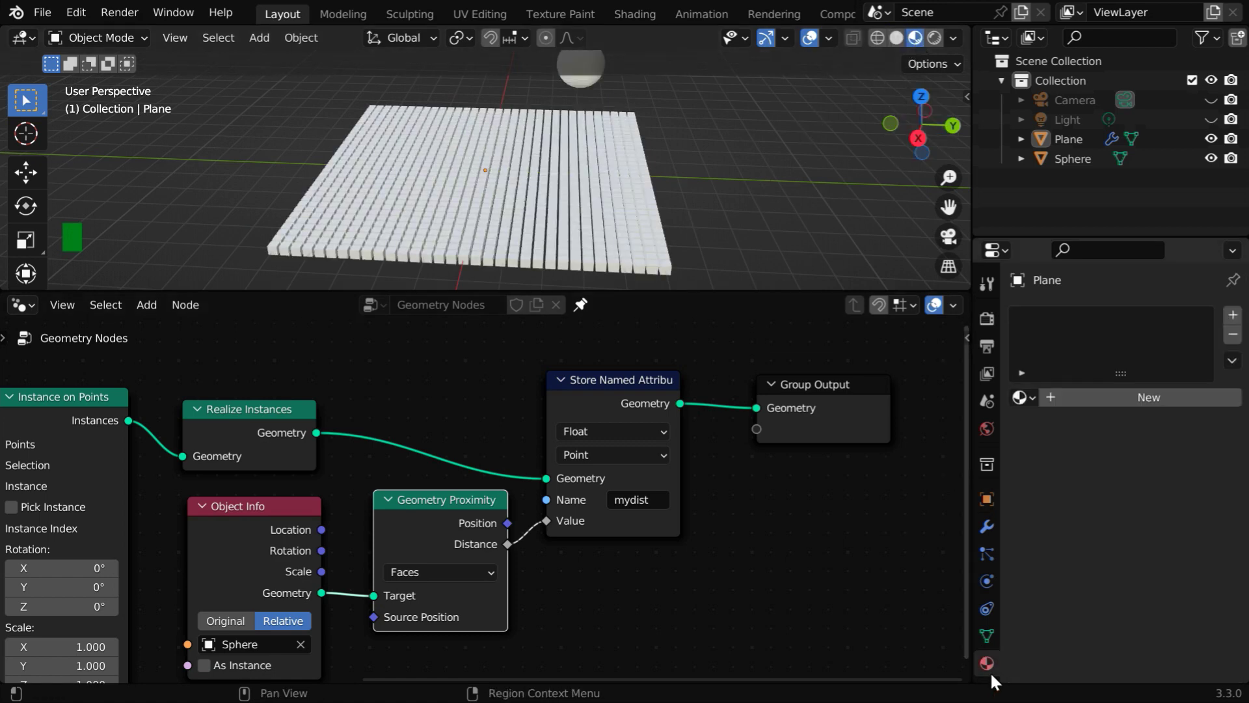
{"action": "left_click", "coordinate": [1118, 398]}
{"action": "double_click", "coordinate": [1073, 319]}
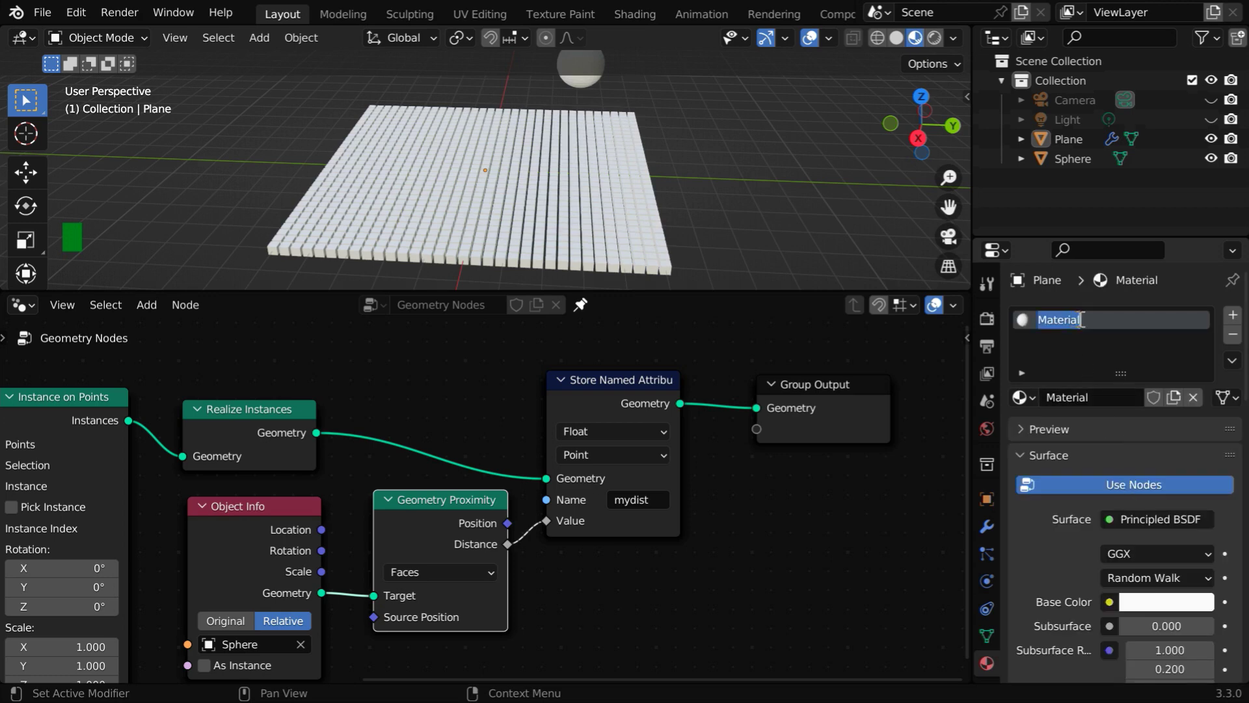
{"action": "left_click", "coordinate": [1081, 319]}
{"action": "type", "text": "-1"}
{"action": "key", "text": "Return"}
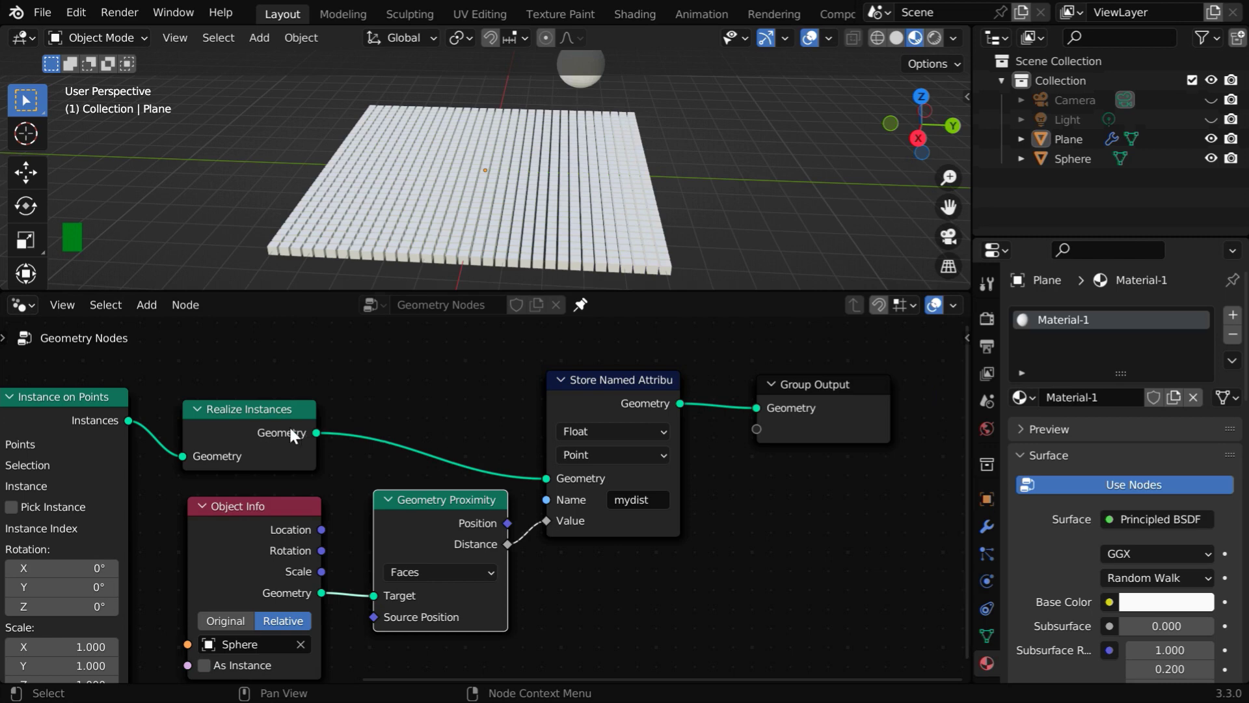
- Insert a Set Material node after Realize Instances that assigns Material-1
{"action": "left_click", "coordinate": [144, 303]}
{"action": "mouse_move", "coordinate": [207, 487]}
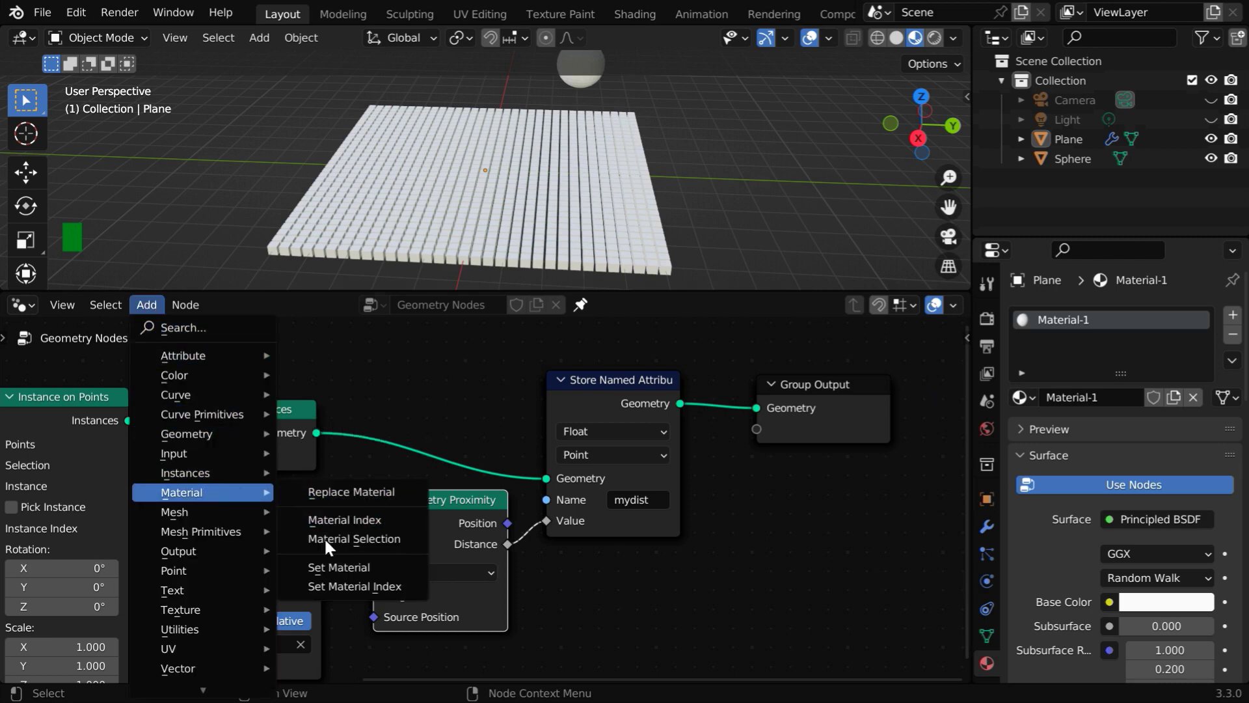
{"action": "left_click", "coordinate": [339, 567]}
{"action": "left_click", "coordinate": [468, 442]}
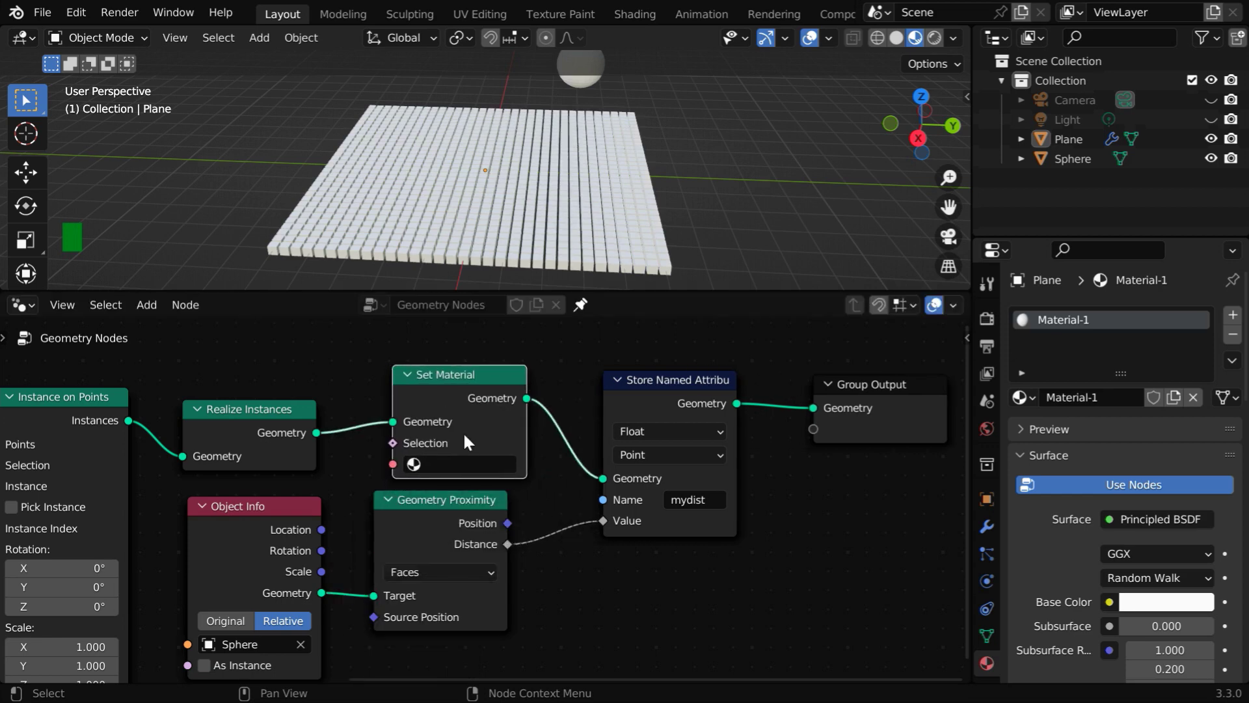
{"action": "left_click", "coordinate": [462, 464]}
{"action": "left_click", "coordinate": [462, 493]}
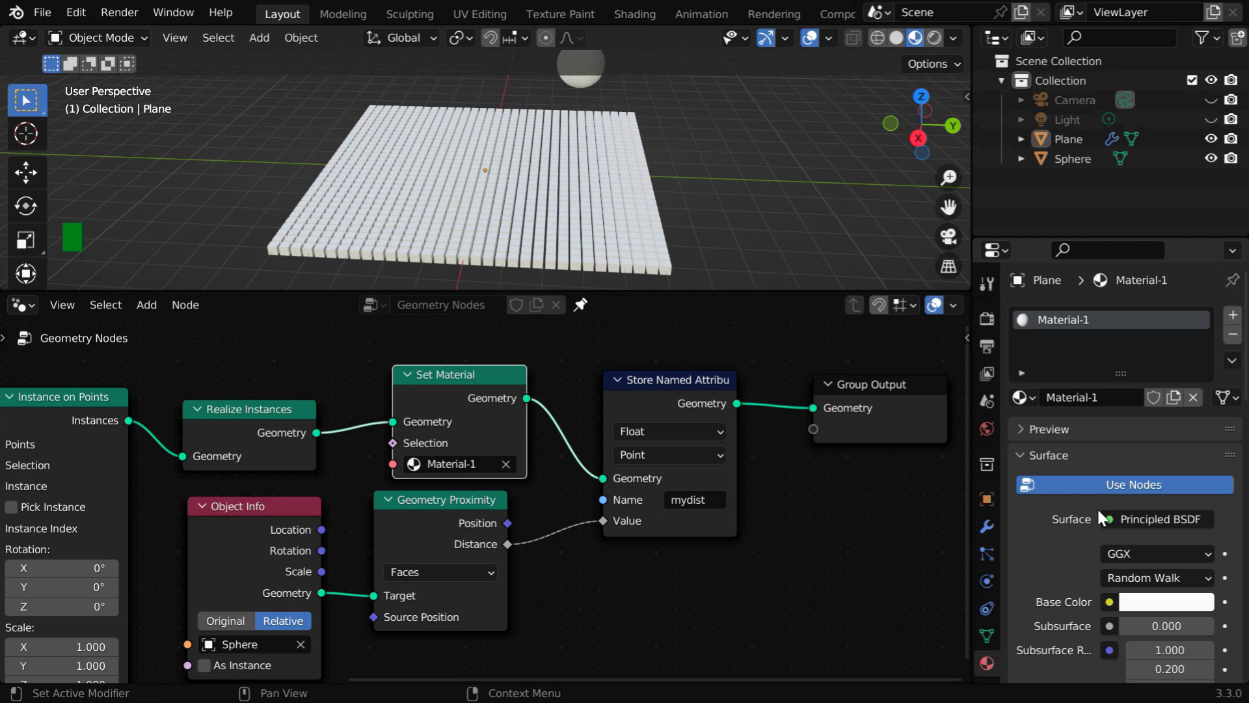
{"action": "scroll", "coordinate": [531, 537], "scroll_direction": "down", "scroll_amount": 3}
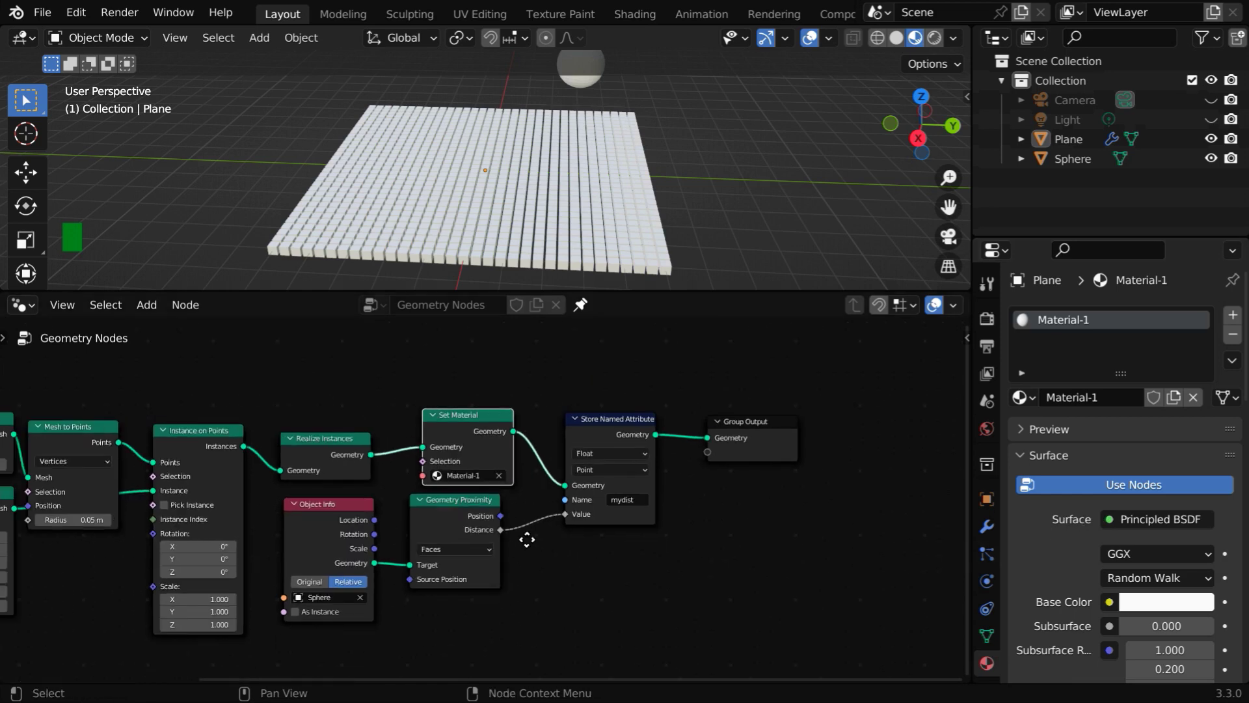
{"action": "middle_click_drag", "start_coordinate": [524, 538], "coordinate": [849, 562]}
{"action": "left_click", "coordinate": [177, 435]}
{"action": "scroll", "coordinate": [189, 542], "scroll_direction": "up", "scroll_amount": 2}
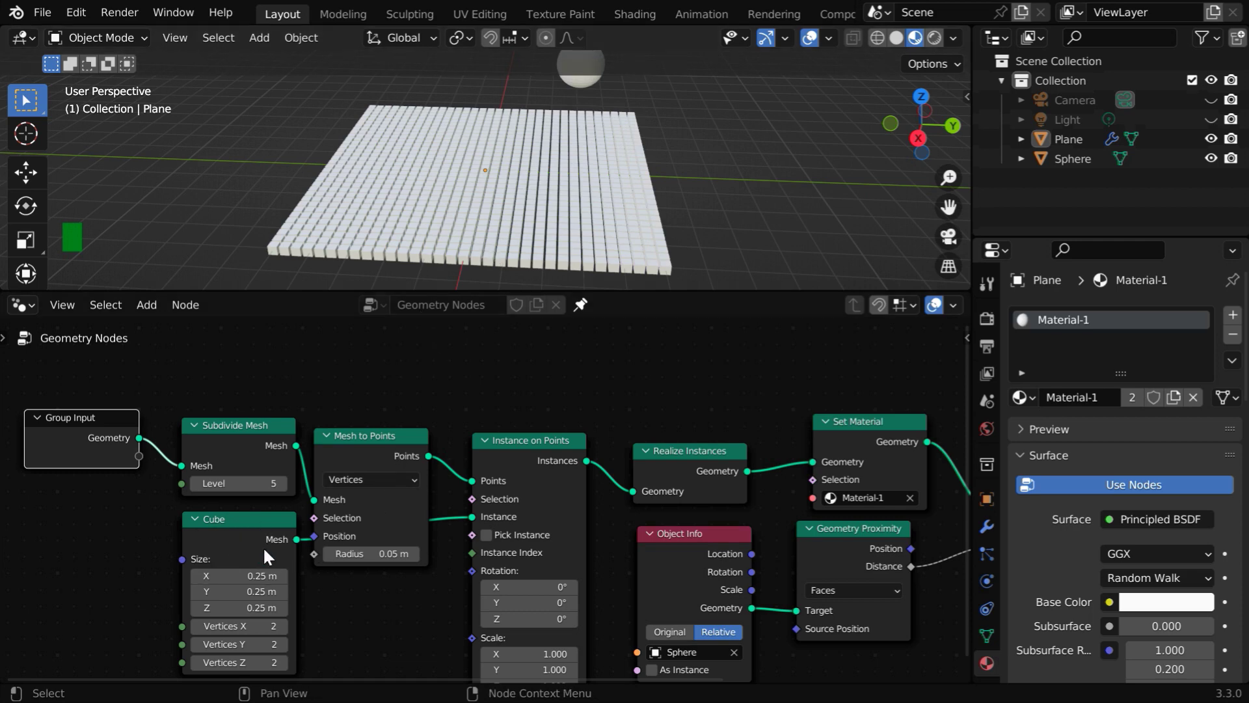
{"action": "middle_click_drag", "start_coordinate": [734, 512], "coordinate": [397, 499]}
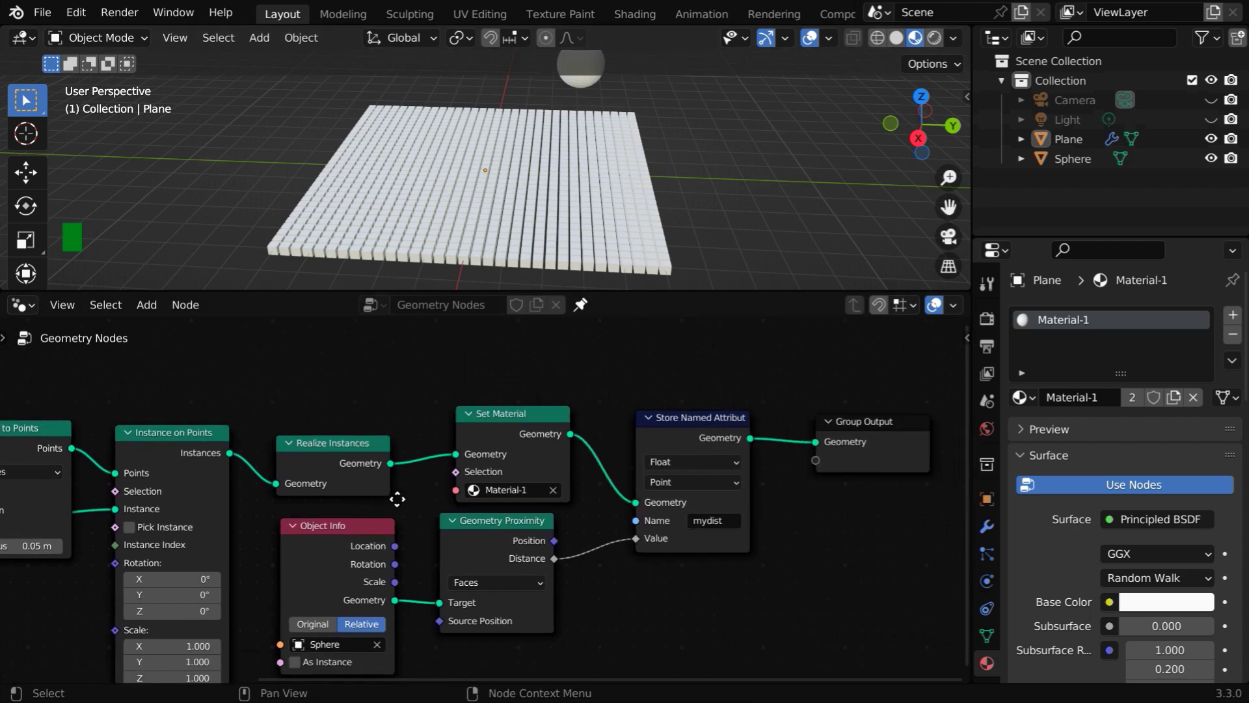
{"action": "scroll", "coordinate": [530, 452], "scroll_direction": "up", "scroll_amount": 1}
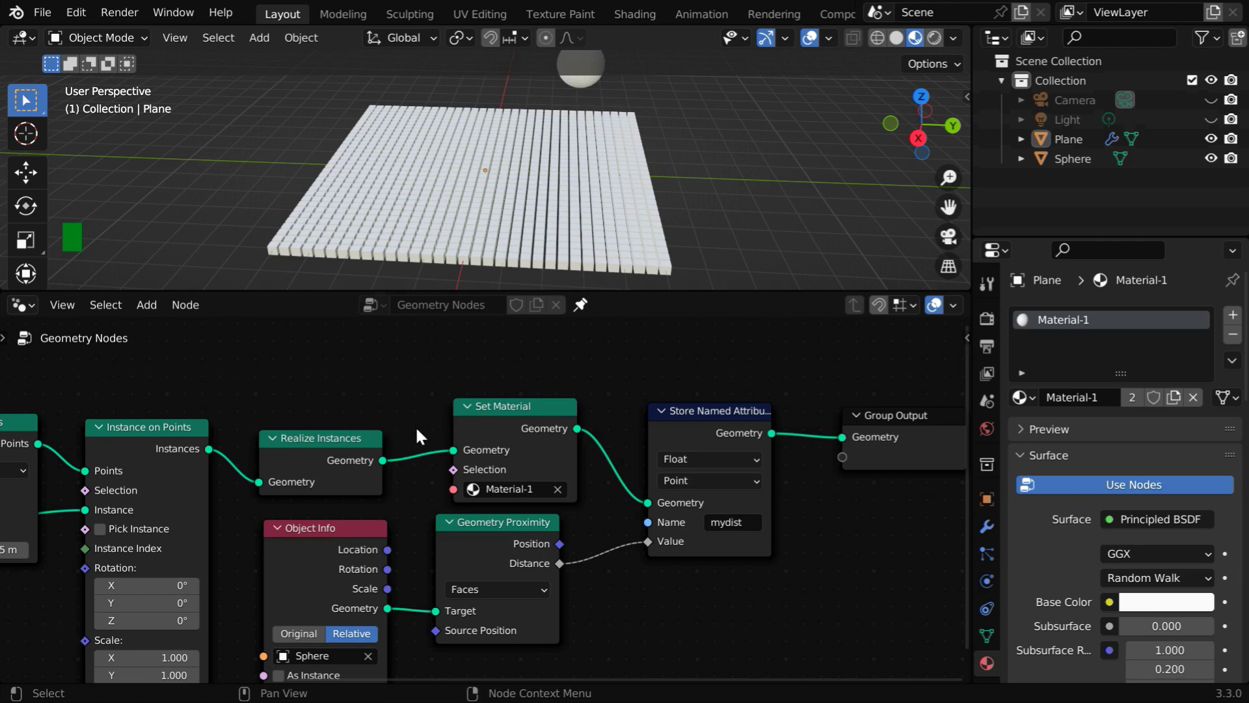
- Switch the lower area to the Shader Editor and insert a Mix Shader after the Principled BSDF
{"action": "left_click", "coordinate": [30, 302]}
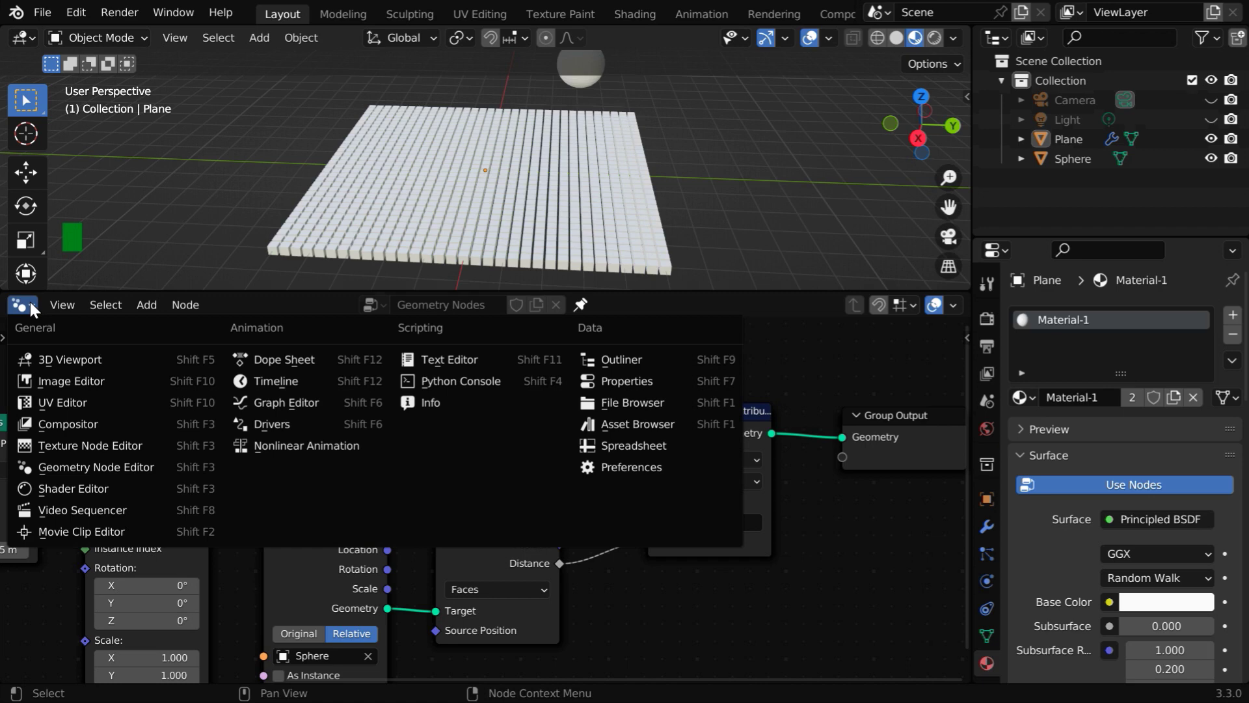
{"action": "left_click", "coordinate": [58, 495]}
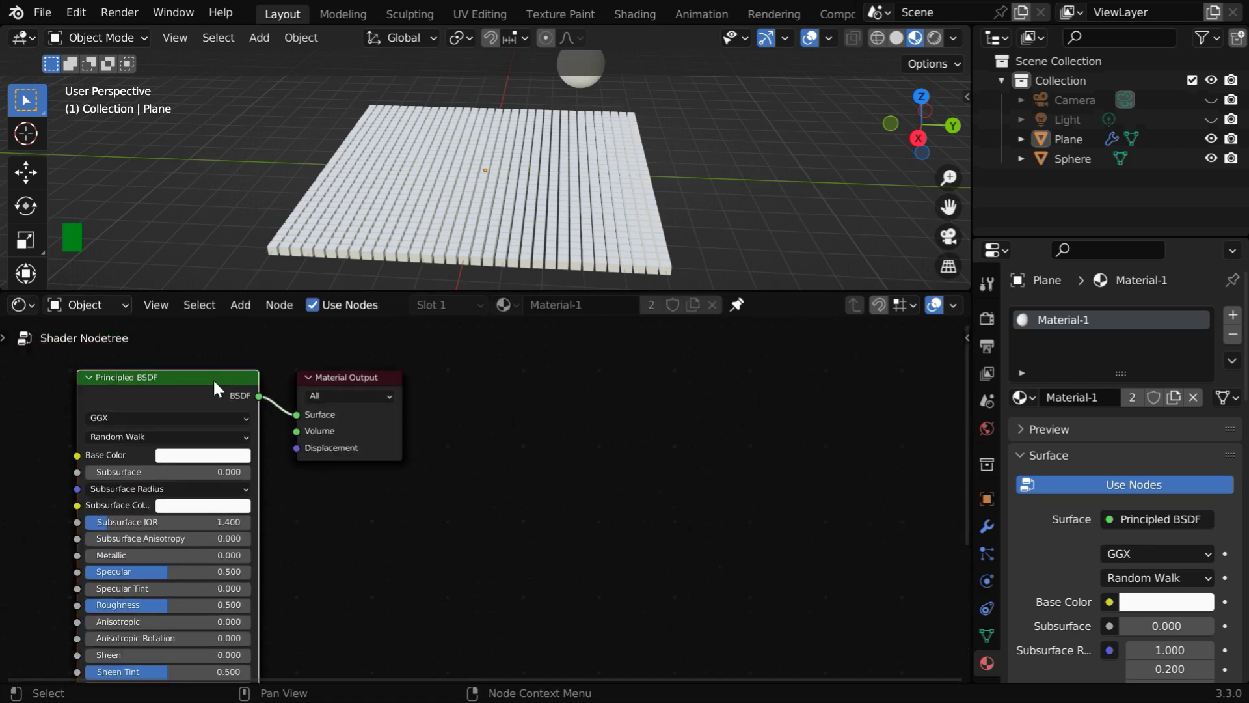
{"action": "left_click_drag", "start_coordinate": [352, 375], "coordinate": [860, 381]}
{"action": "right_click_drag", "start_coordinate": [534, 408], "coordinate": [370, 365], "text": "ctrl"}
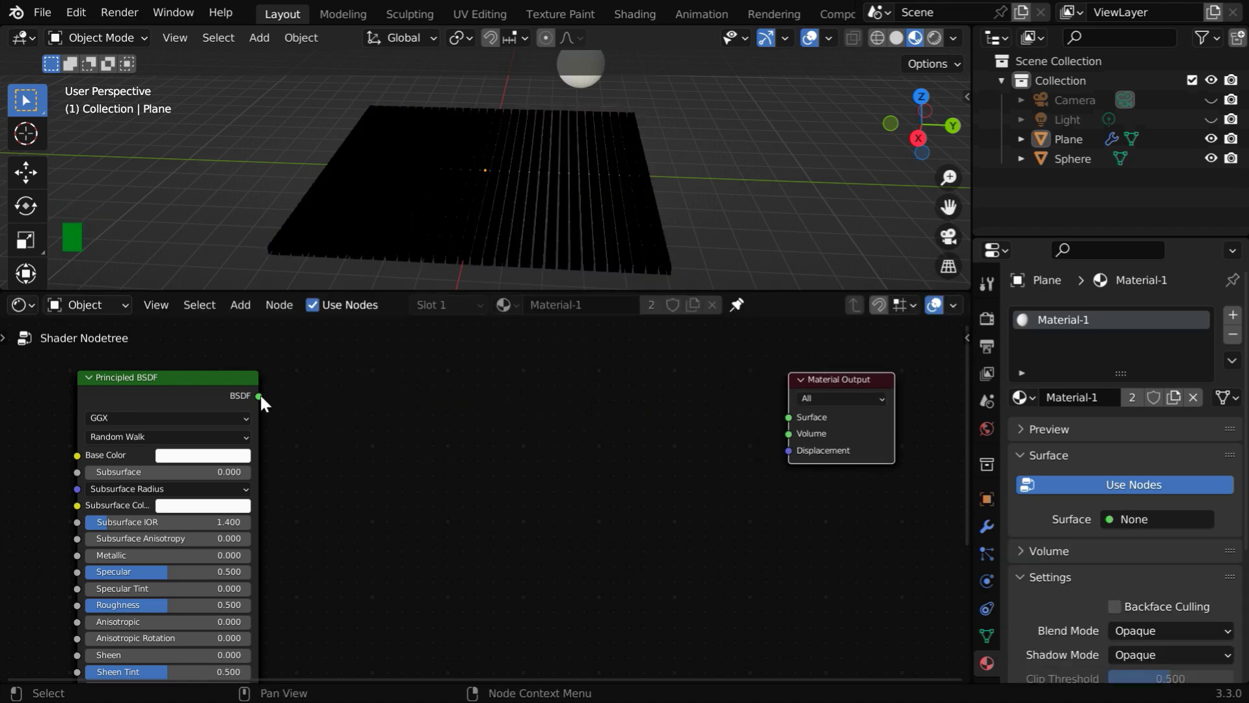
{"action": "left_click_drag", "start_coordinate": [259, 395], "coordinate": [502, 424]}
{"action": "type", "text": "mix"}
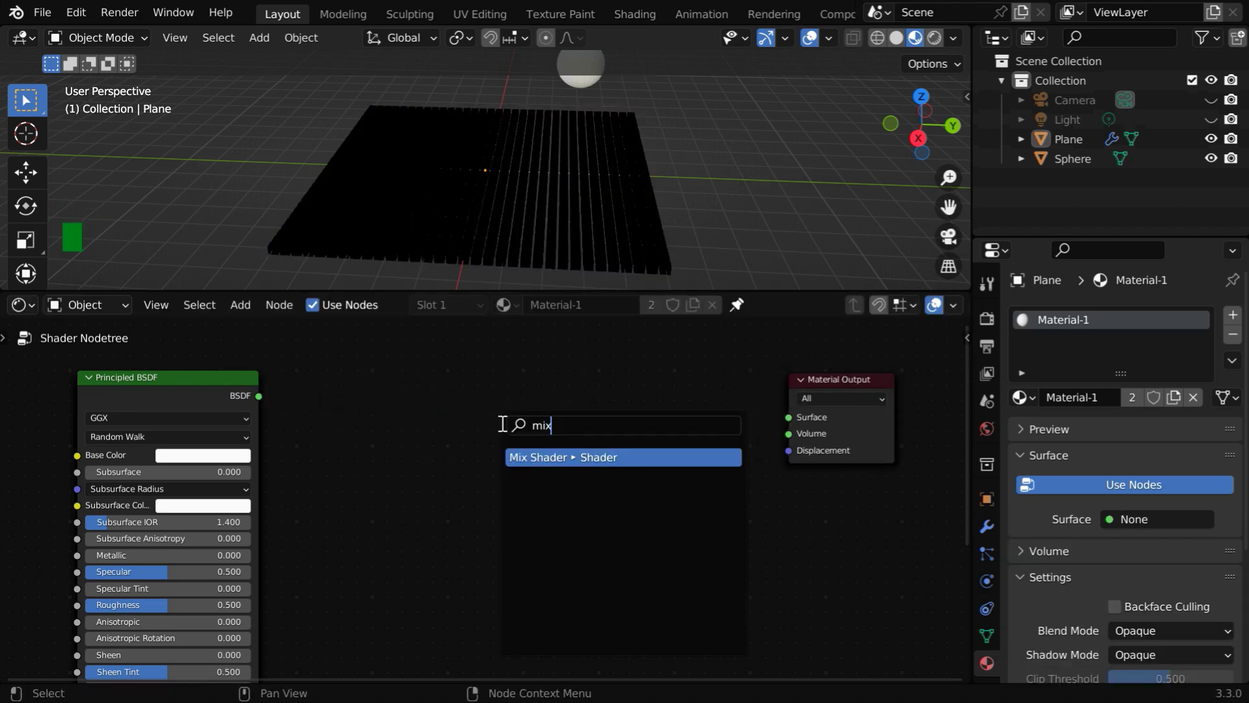
{"action": "key", "text": "Return"}
{"action": "left_click", "coordinate": [500, 424]}
{"action": "left_click_drag", "start_coordinate": [532, 416], "coordinate": [636, 424]}
{"action": "scroll", "coordinate": [631, 495], "scroll_direction": "up", "scroll_amount": 1}
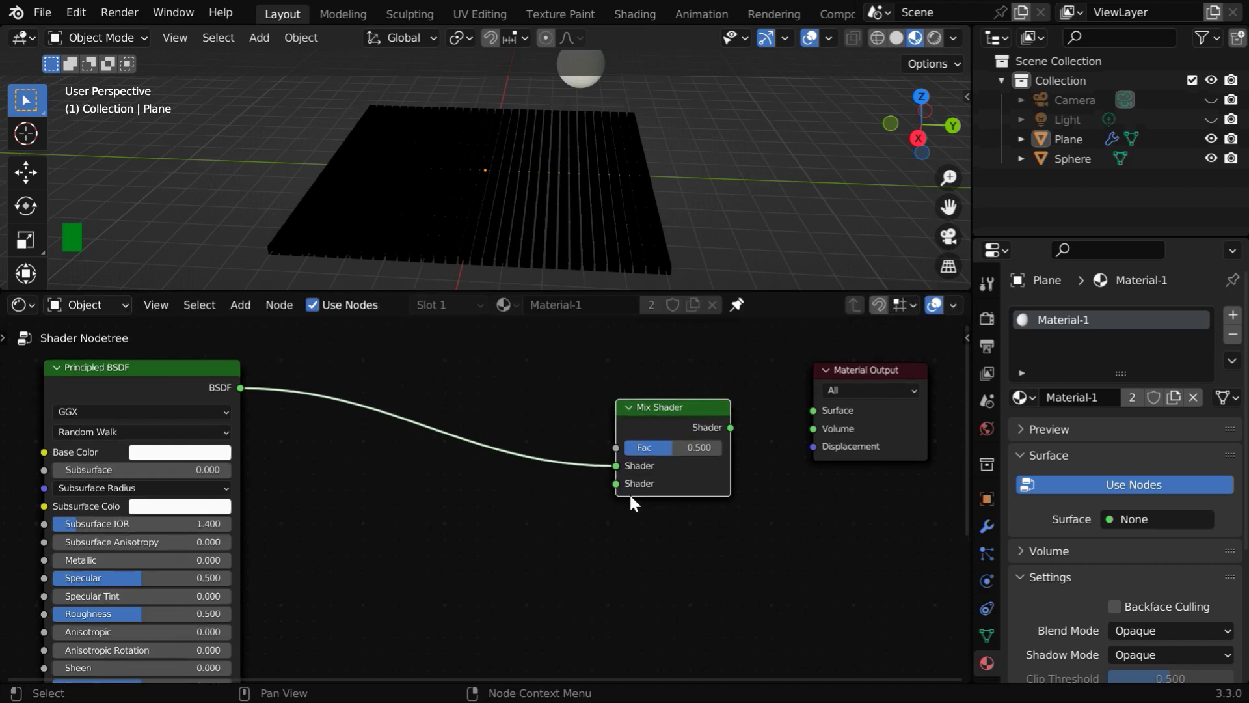
- Feed a duplicate Principled BSDF into the Mix Shader, route it to Surface, and make the first Base Color red
{"action": "left_click", "coordinate": [195, 368]}
{"action": "key", "text": "shift+d"}
{"action": "left_click", "coordinate": [543, 523]}
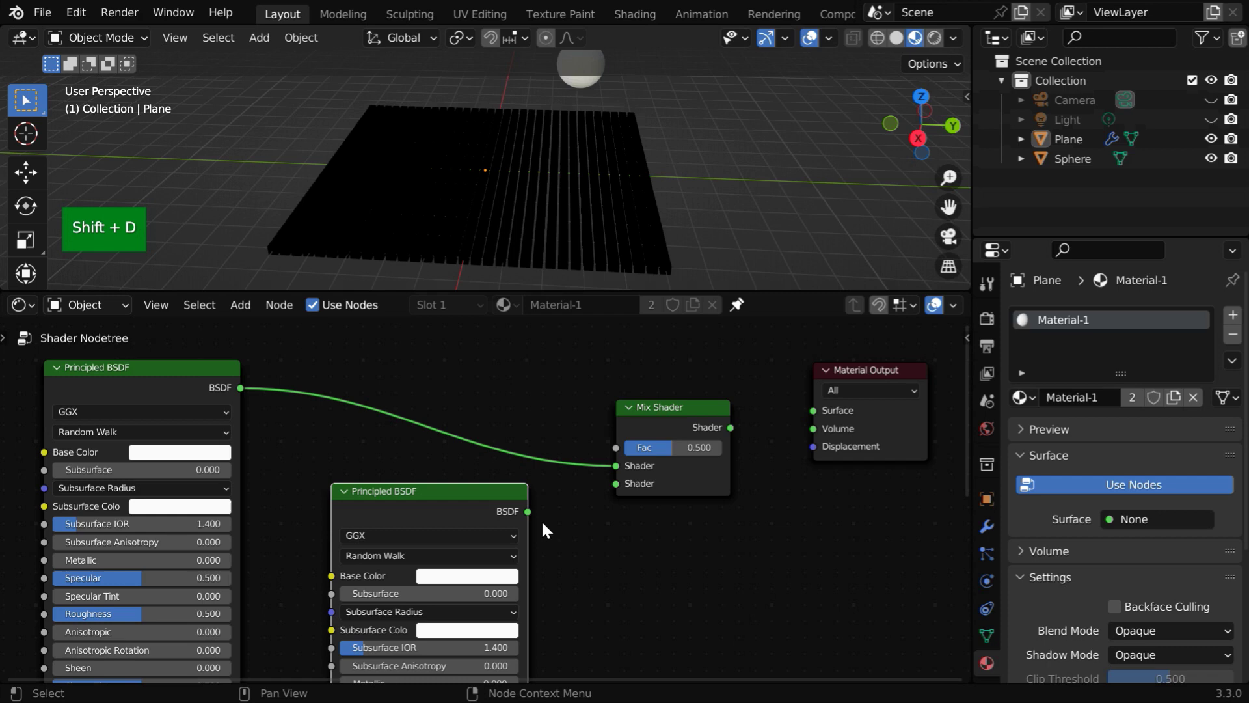
{"action": "left_click_drag", "start_coordinate": [527, 511], "coordinate": [623, 485]}
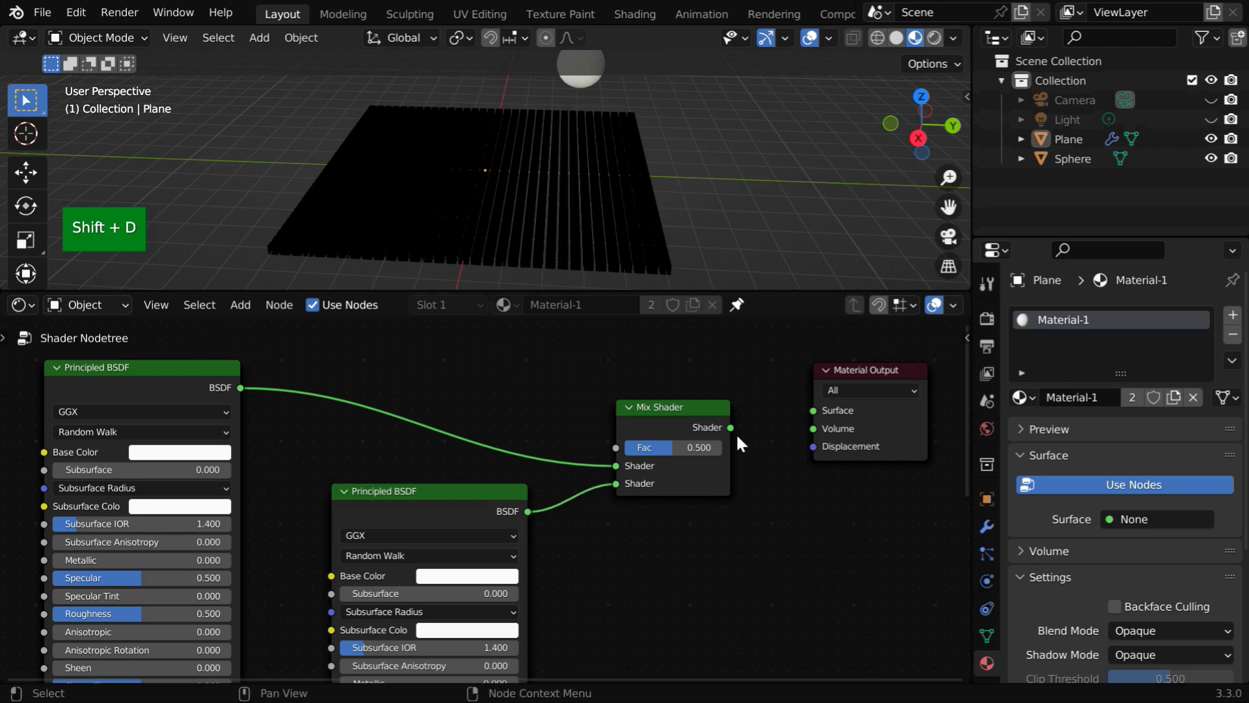
{"action": "left_click_drag", "start_coordinate": [730, 427], "coordinate": [818, 412]}
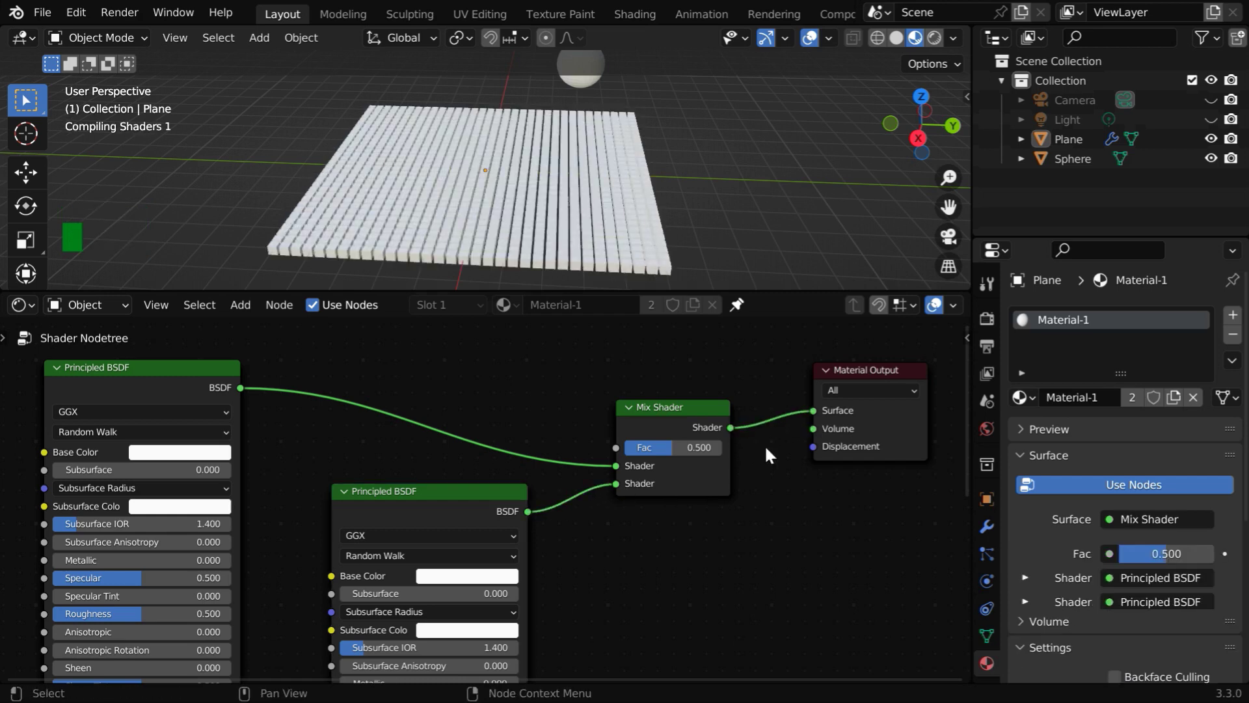
{"action": "left_click", "coordinate": [164, 451]}
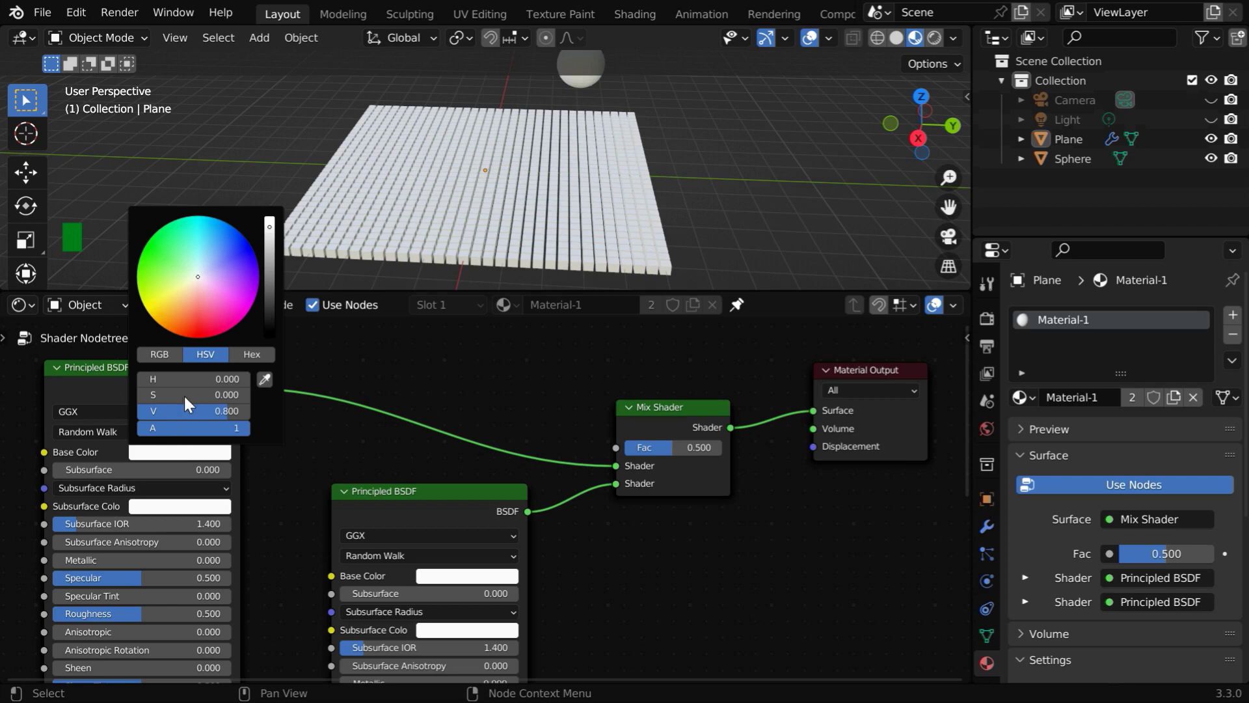
{"action": "left_click", "coordinate": [204, 333]}
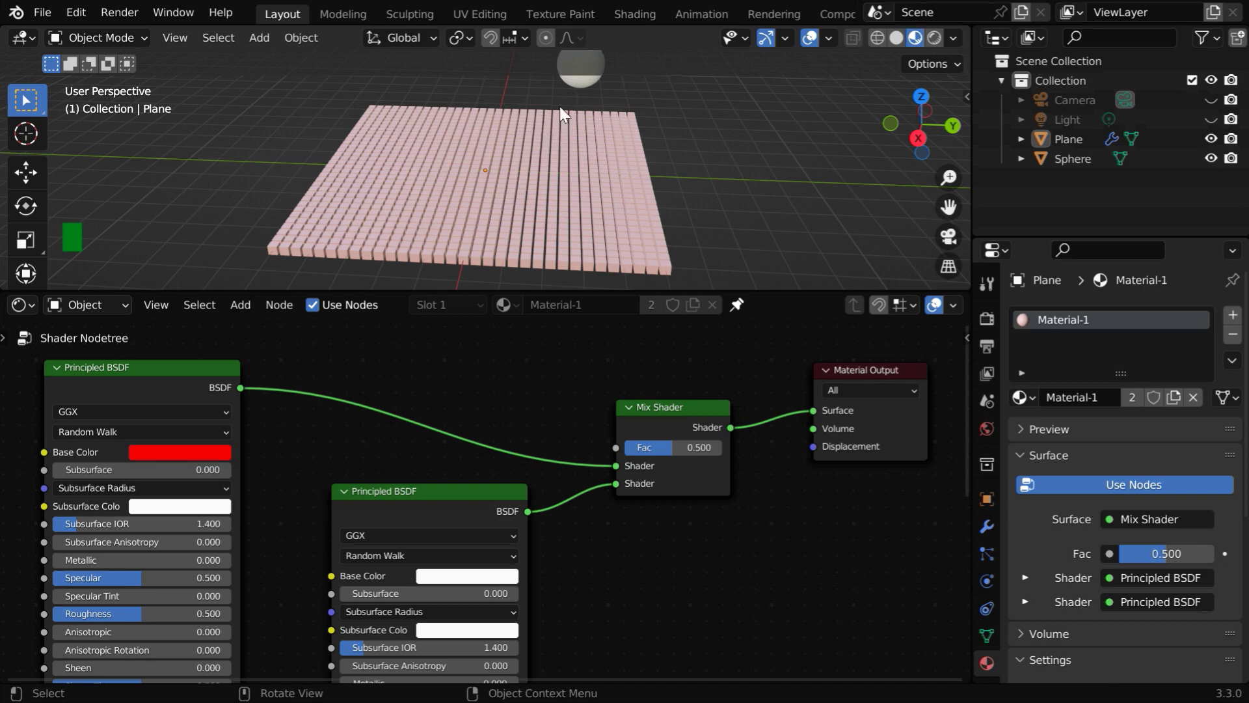
- Add an Attribute node reading 'mydist' and connect its Fac to the Mix Shader's Fac
{"action": "scroll", "coordinate": [487, 448], "scroll_direction": "down", "scroll_amount": 1}
{"action": "middle_click_drag", "start_coordinate": [446, 451], "coordinate": [448, 572]}
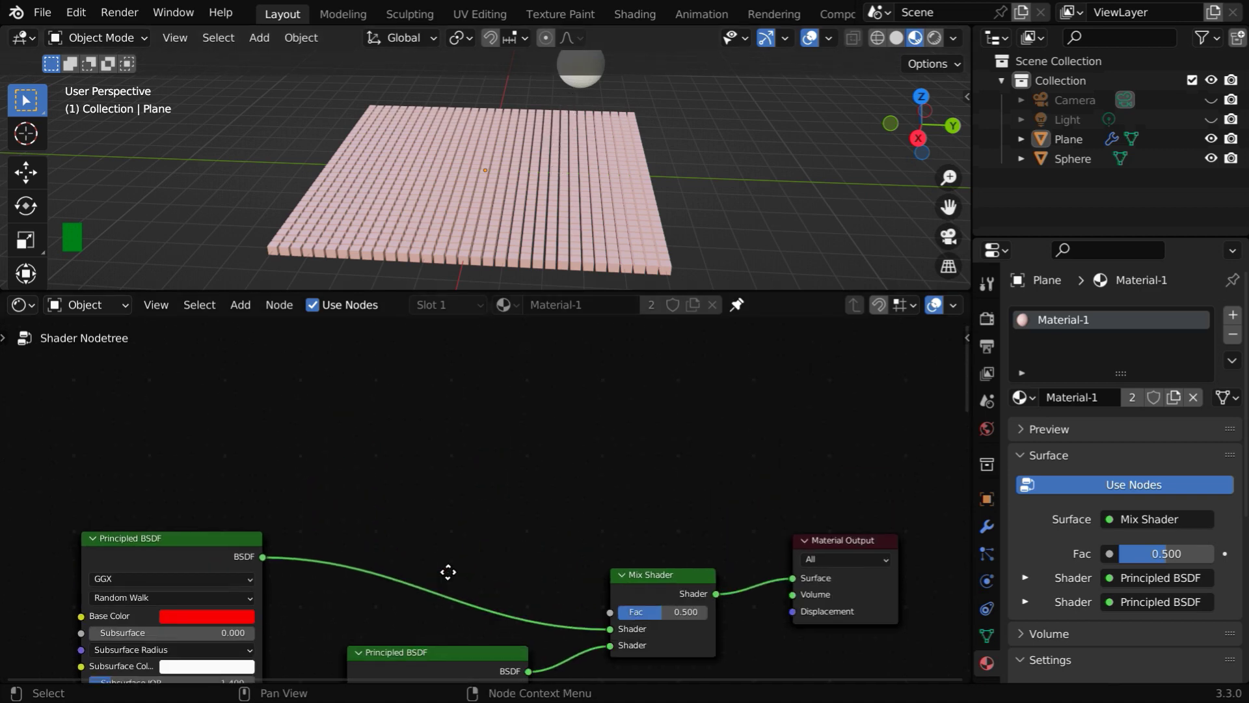
{"action": "left_click", "coordinate": [238, 305]}
{"action": "mouse_move", "coordinate": [257, 352]}
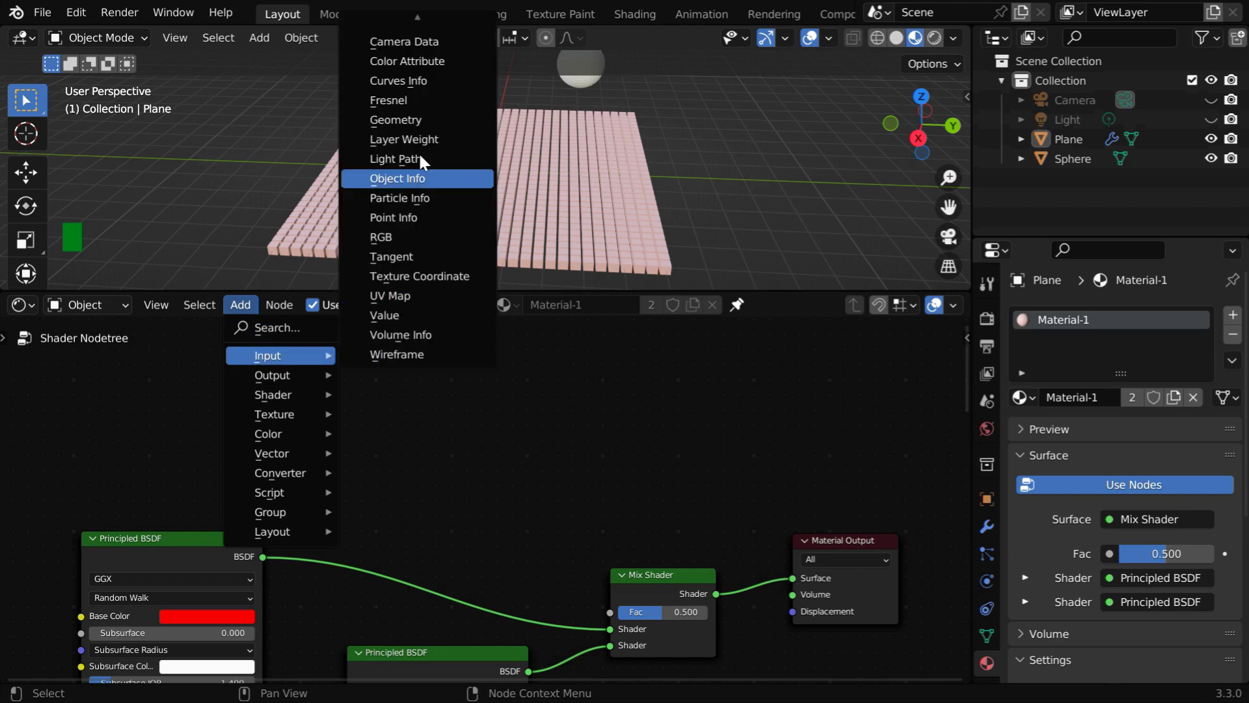
{"action": "mouse_move", "coordinate": [424, 18]}
{"action": "left_click", "coordinate": [419, 43]}
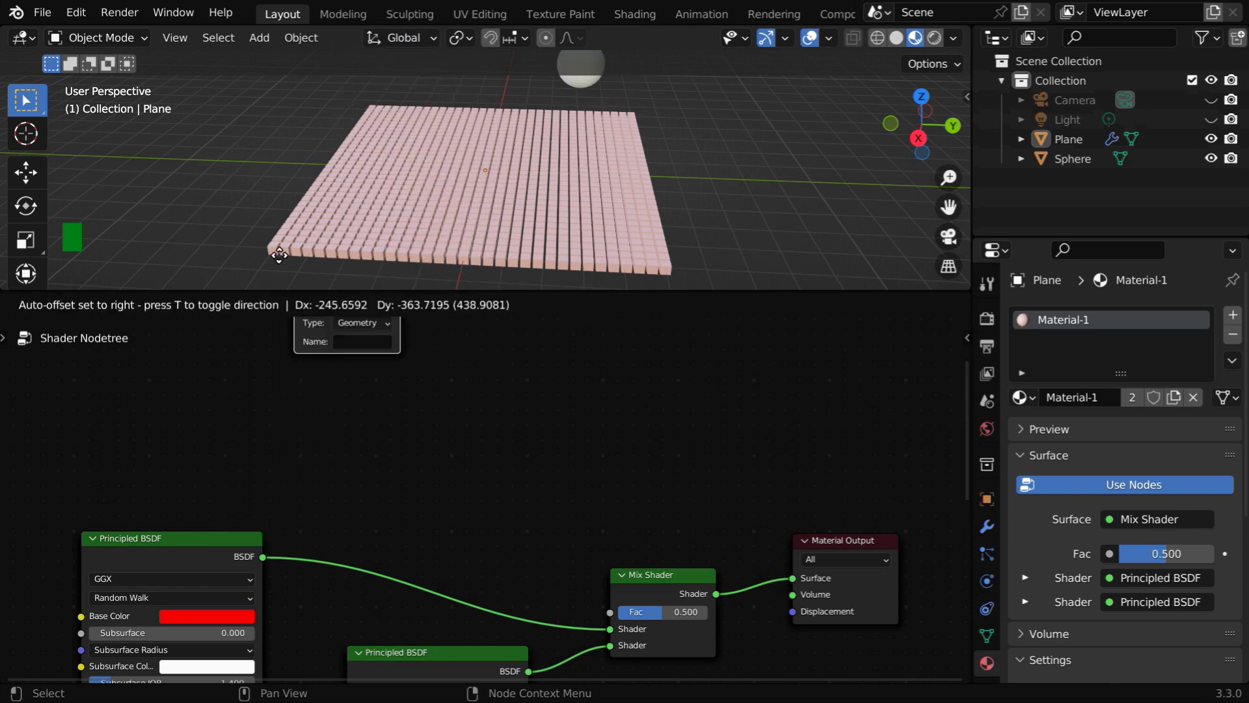
{"action": "left_click", "coordinate": [147, 395]}
{"action": "scroll", "coordinate": [319, 522], "scroll_direction": "up", "scroll_amount": 1}
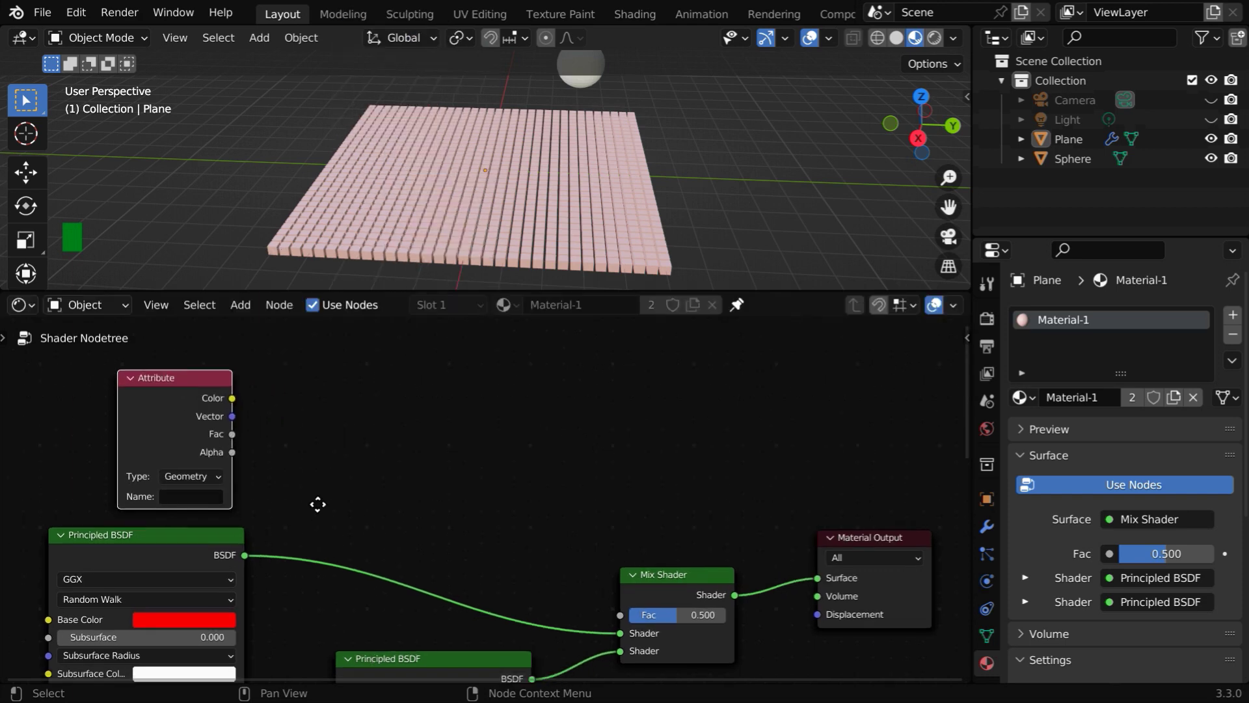
{"action": "scroll", "coordinate": [280, 501], "scroll_direction": "down", "scroll_amount": 1, "text": "shift"}
{"action": "left_click", "coordinate": [182, 475]}
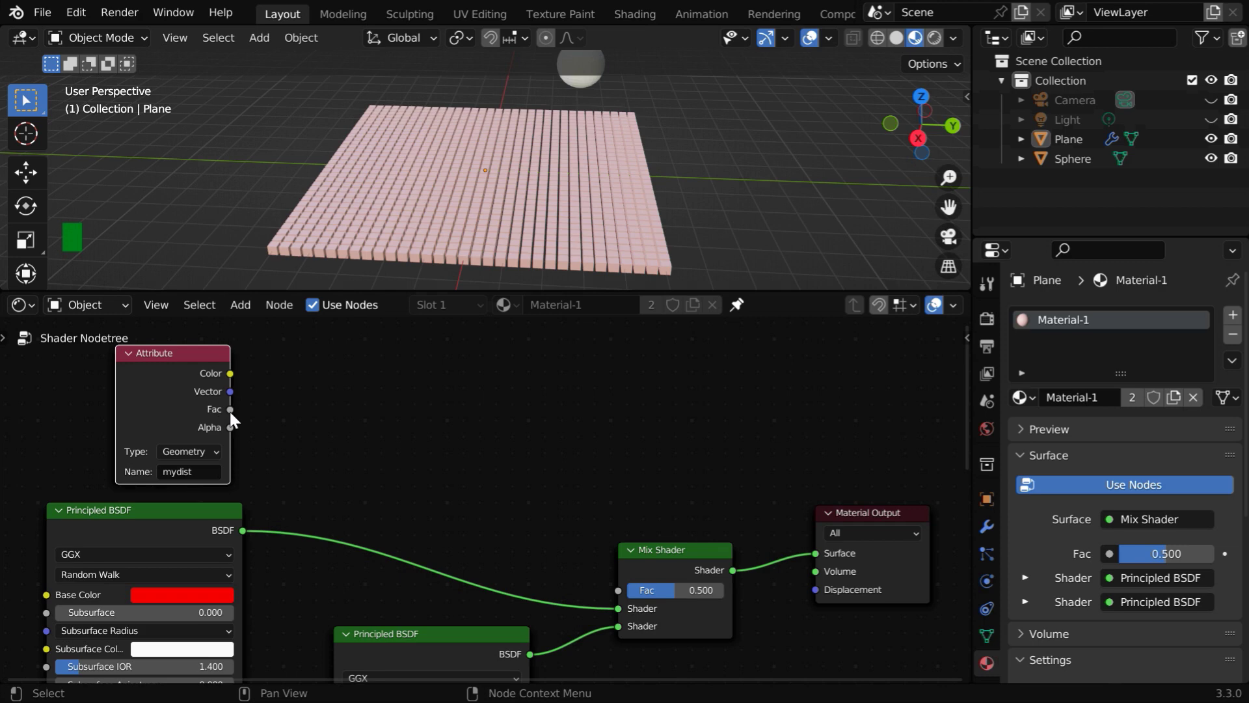
{"action": "left_click_drag", "start_coordinate": [233, 409], "coordinate": [619, 592]}
{"action": "left_click_drag", "start_coordinate": [470, 292], "coordinate": [469, 514]}
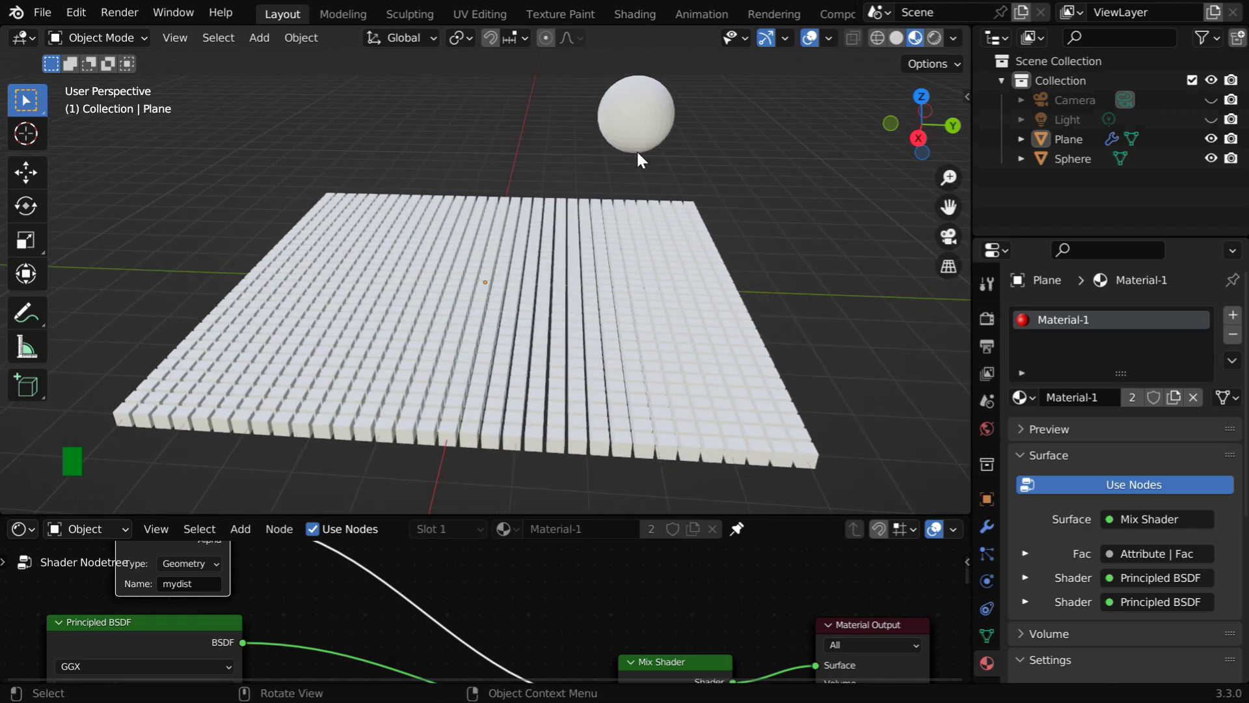
- Move the sphere down onto the cube grid so the nearby cubes turn red
{"action": "left_click", "coordinate": [653, 117]}
{"action": "key", "text": "g"}
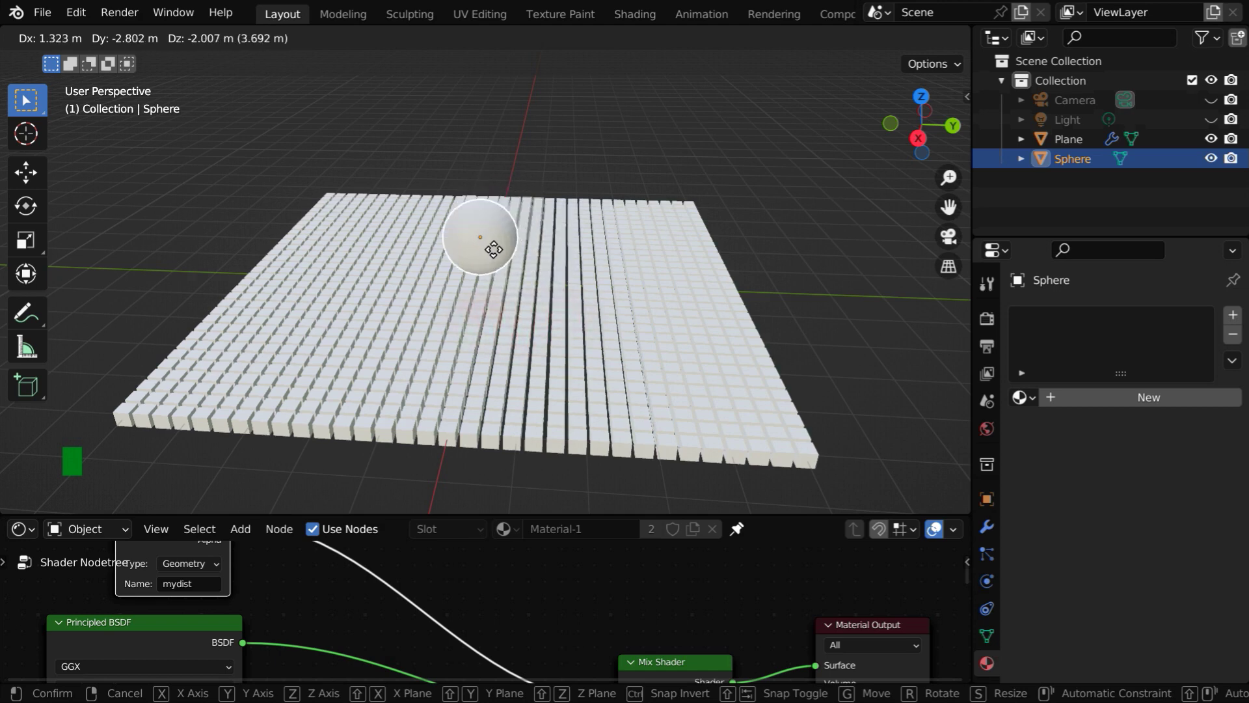
{"action": "left_click", "coordinate": [485, 296]}
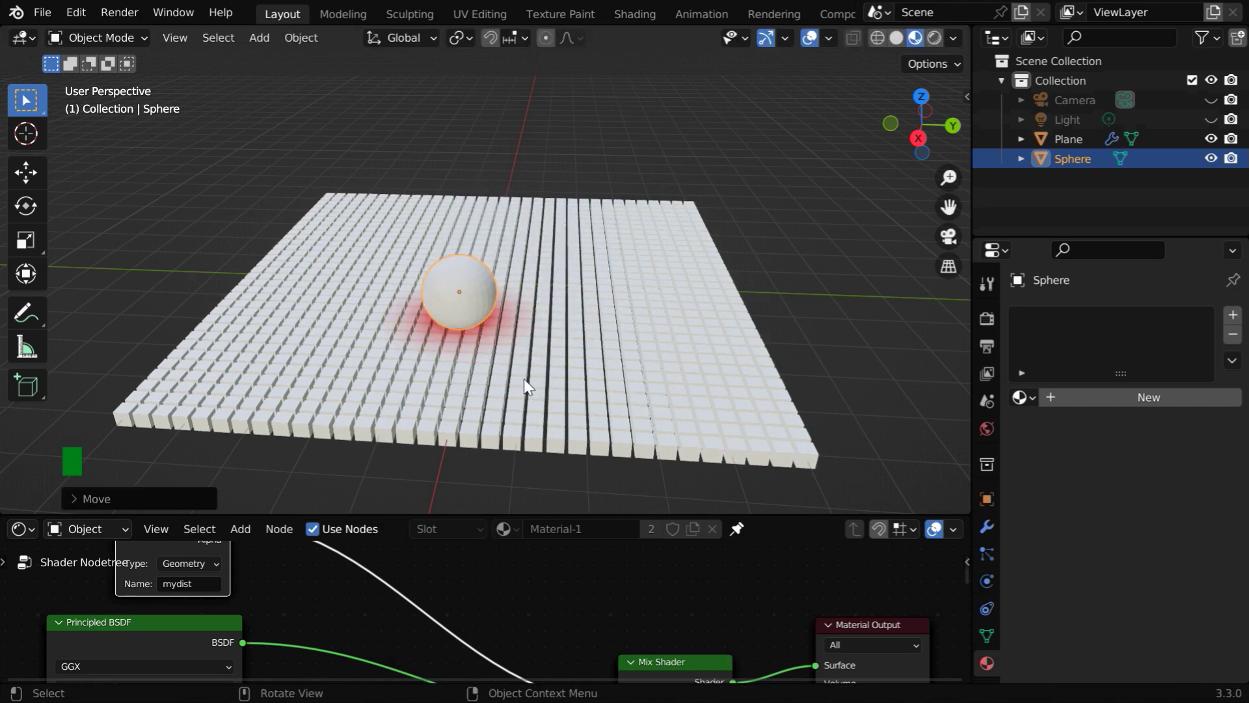
{"action": "left_click_drag", "start_coordinate": [587, 516], "coordinate": [568, 277]}
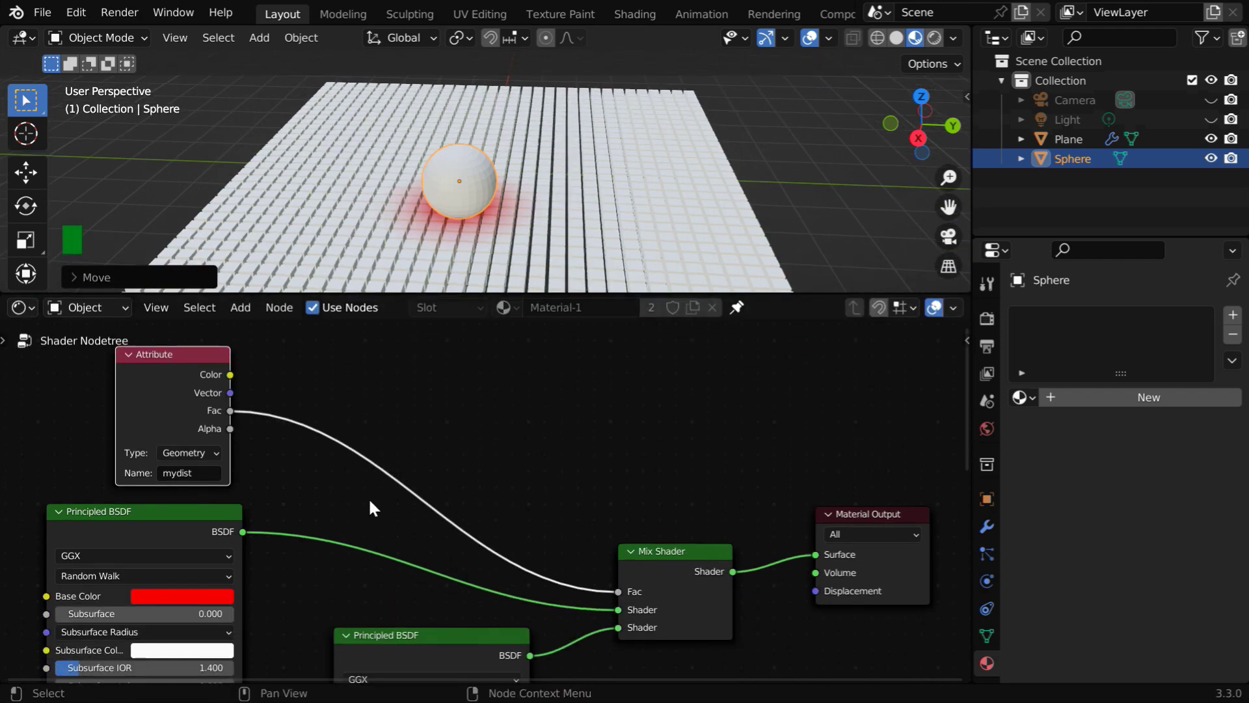
- Insert a ColorRamp node on the link between the mydist Attribute and the Mix Shader factor
{"action": "left_click", "coordinate": [240, 307]}
{"action": "mouse_move", "coordinate": [287, 474]}
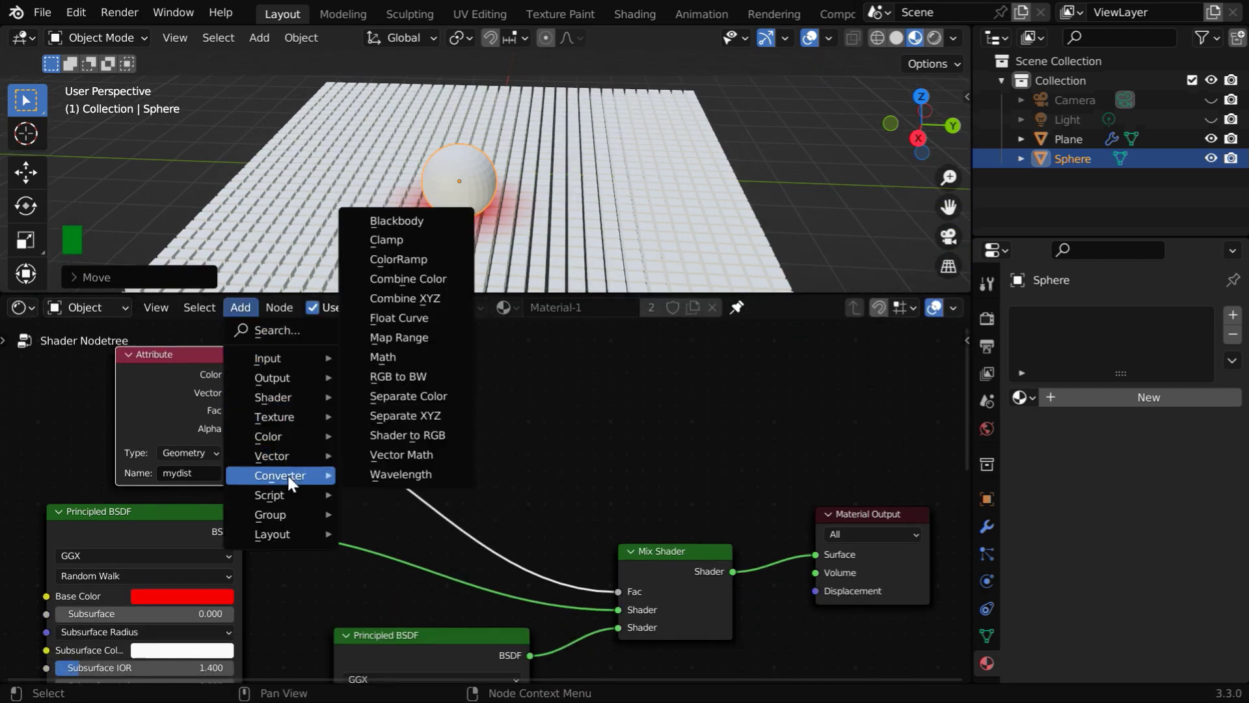
{"action": "left_click", "coordinate": [415, 259]}
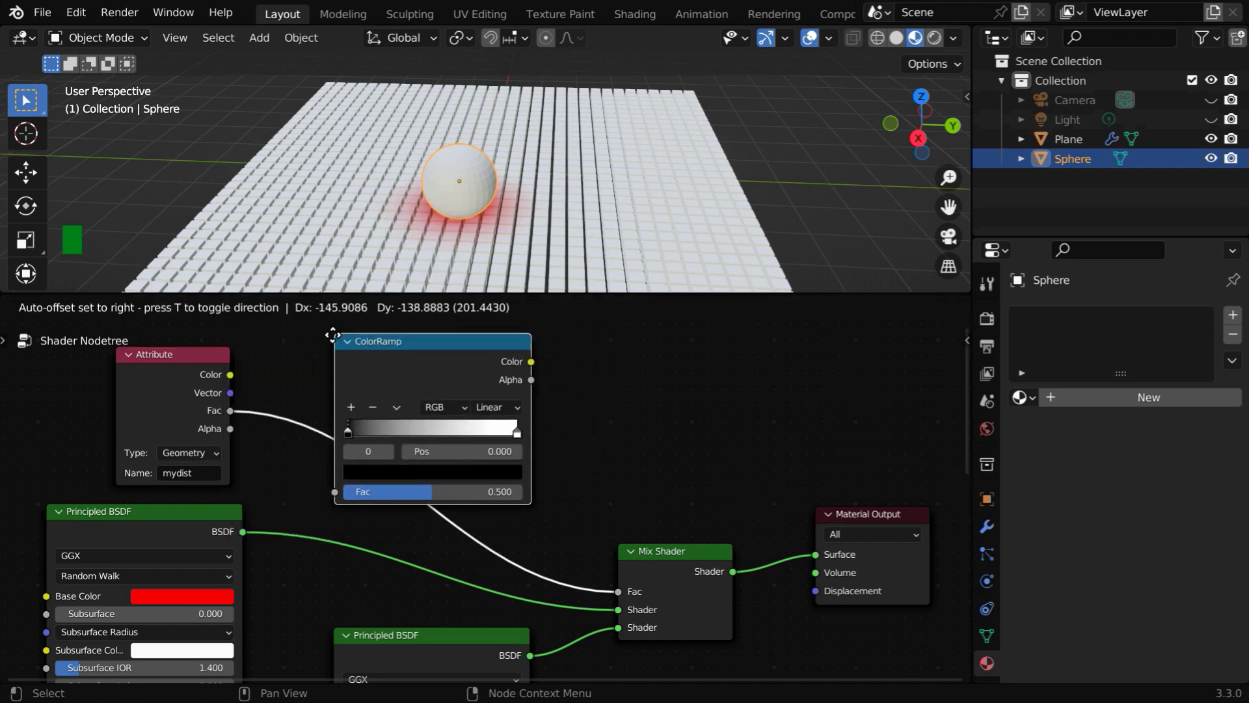
{"action": "left_click", "coordinate": [326, 343]}
{"action": "scroll", "coordinate": [400, 501], "scroll_direction": "up", "scroll_amount": 2}
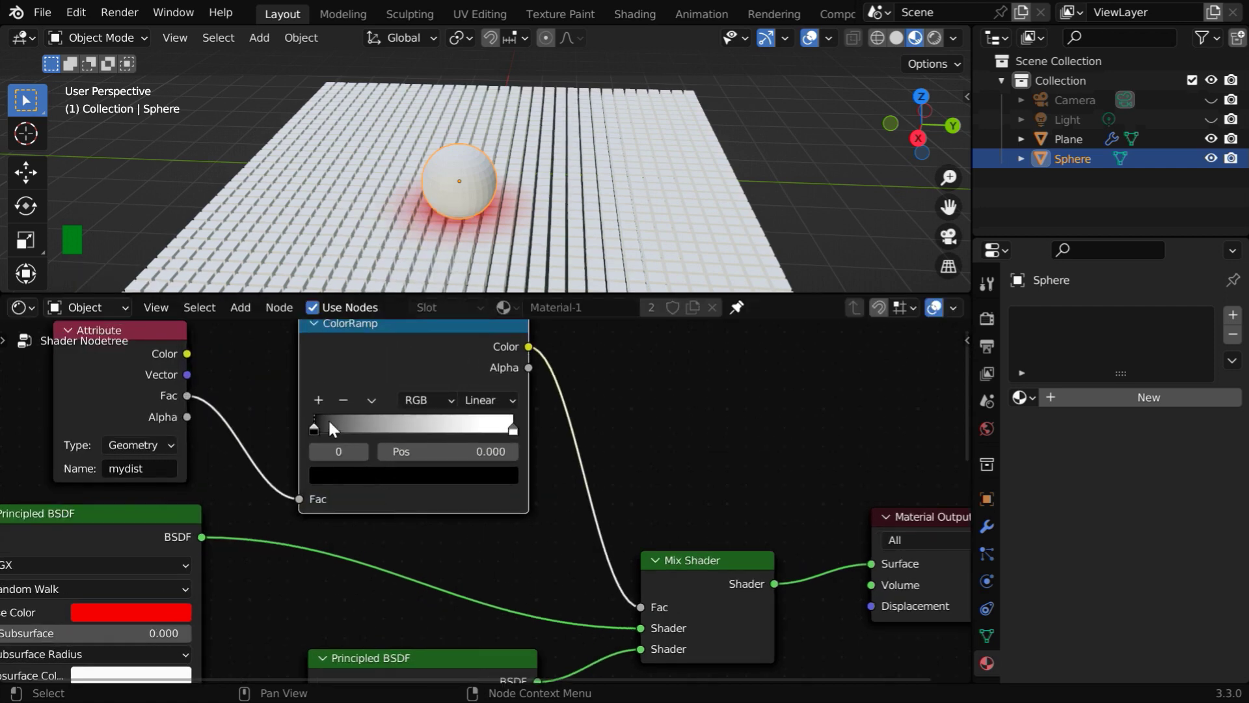
- Add ramp stops at about 0.392 and 0.5, darkening the 0.5 stop to value 0.188
{"action": "left_click", "coordinate": [318, 399]}
{"action": "left_click", "coordinate": [313, 429]}
{"action": "left_click", "coordinate": [318, 399]}
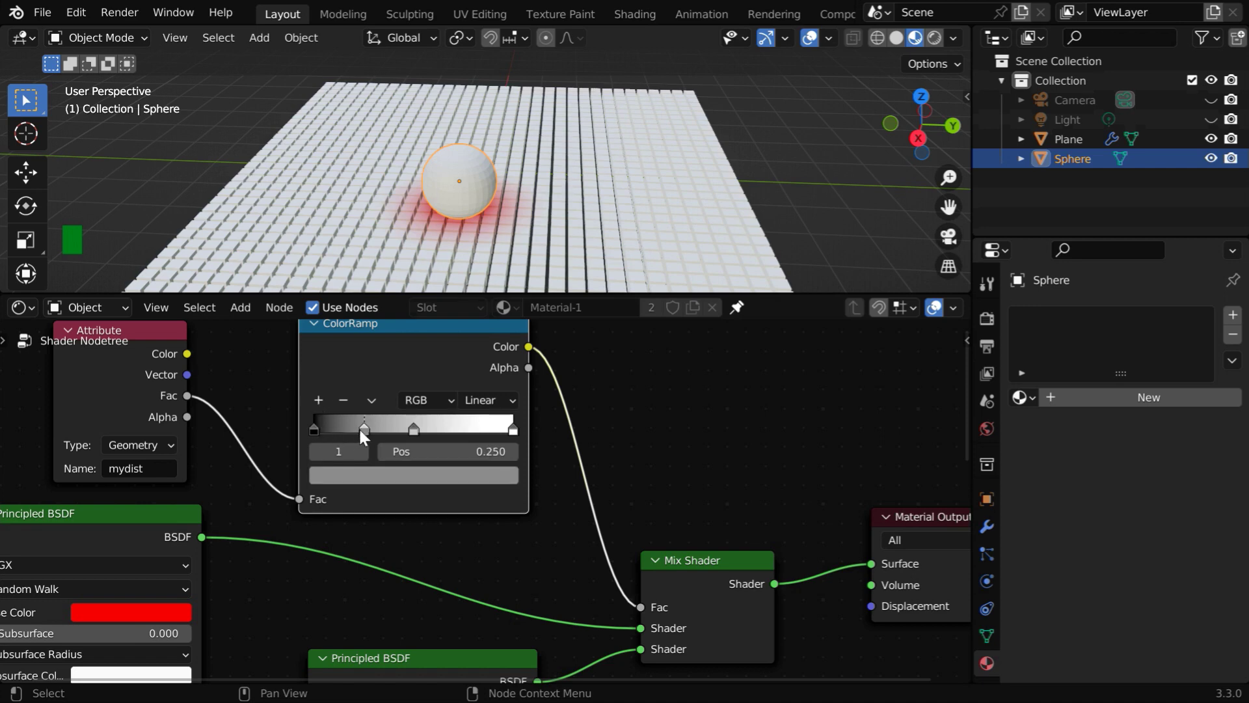
{"action": "mouse_move", "coordinate": [363, 429]}
{"action": "left_mouse_down"}
{"action": "mouse_move", "coordinate": [393, 433]}
{"action": "mouse_move", "coordinate": [361, 428]}
{"action": "mouse_move", "coordinate": [374, 451]}
{"action": "left_mouse_up"}
{"action": "left_click", "coordinate": [403, 475]}
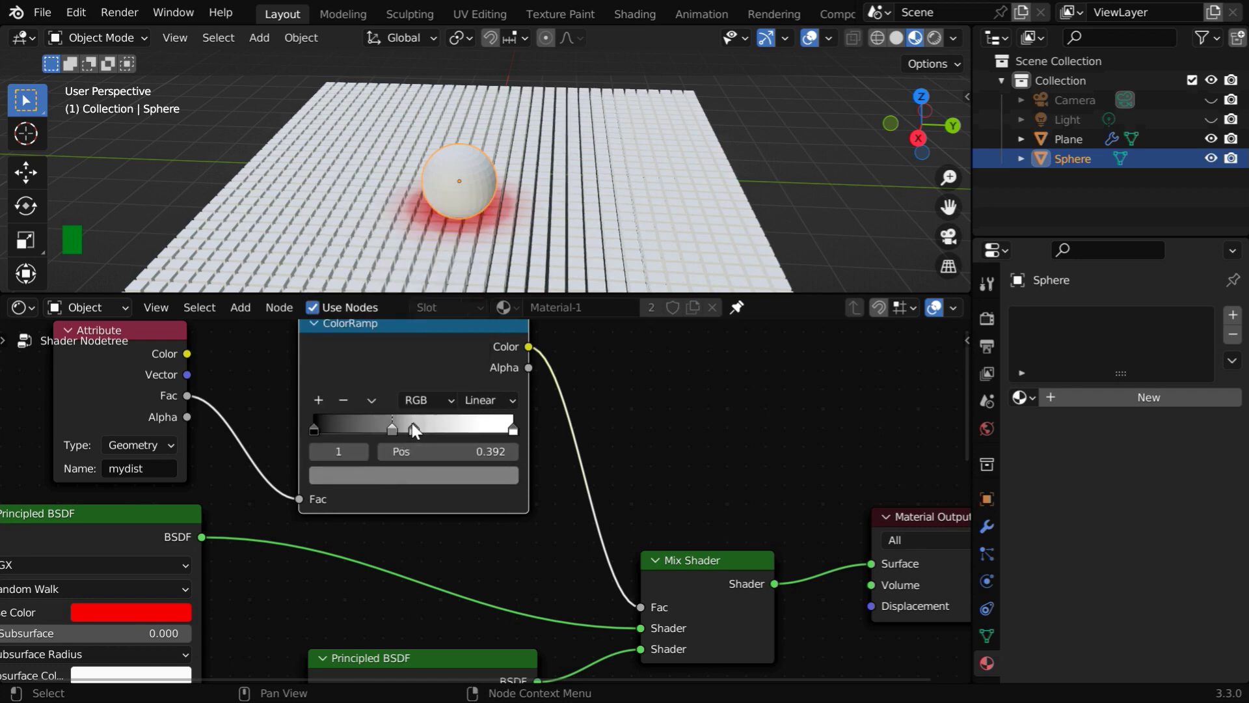
{"action": "left_click", "coordinate": [411, 422]}
{"action": "left_click", "coordinate": [413, 478]}
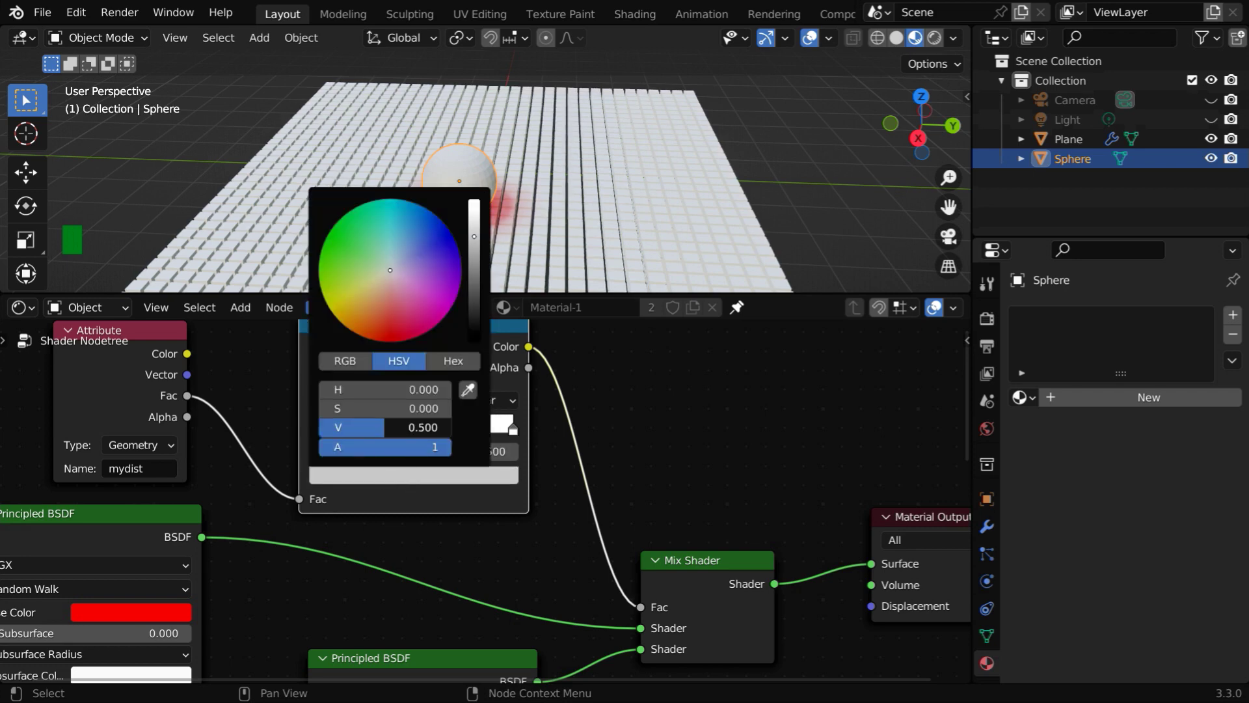
{"action": "left_click_drag", "start_coordinate": [380, 428], "coordinate": [351, 428]}
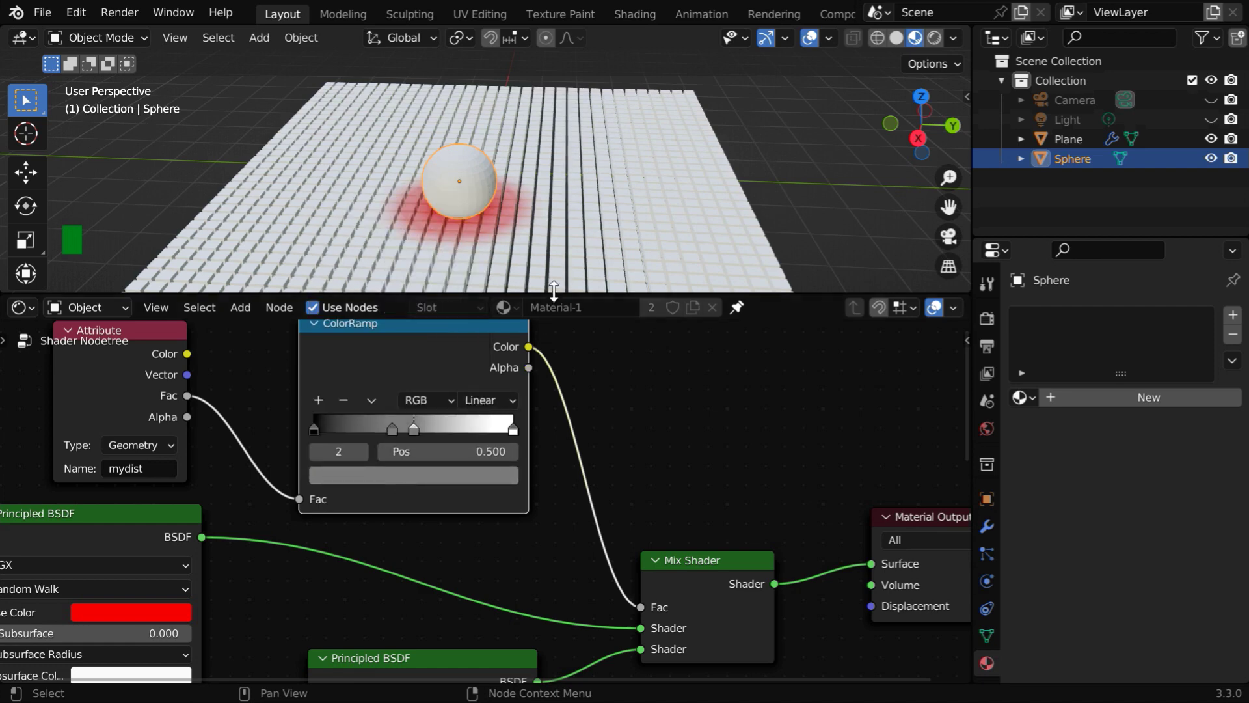
{"action": "left_click_drag", "start_coordinate": [553, 291], "coordinate": [554, 405]}
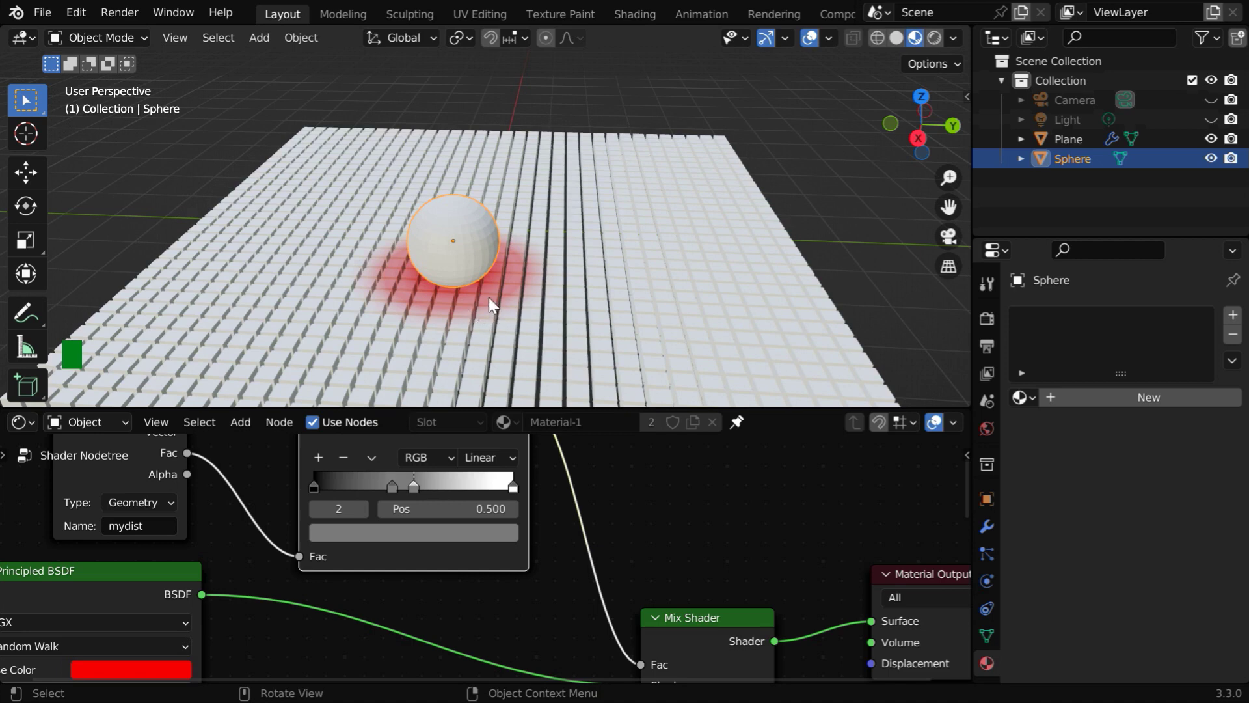
- Move the sphere up and to the right across the grid so the red patch follows it
{"action": "key", "text": "g"}
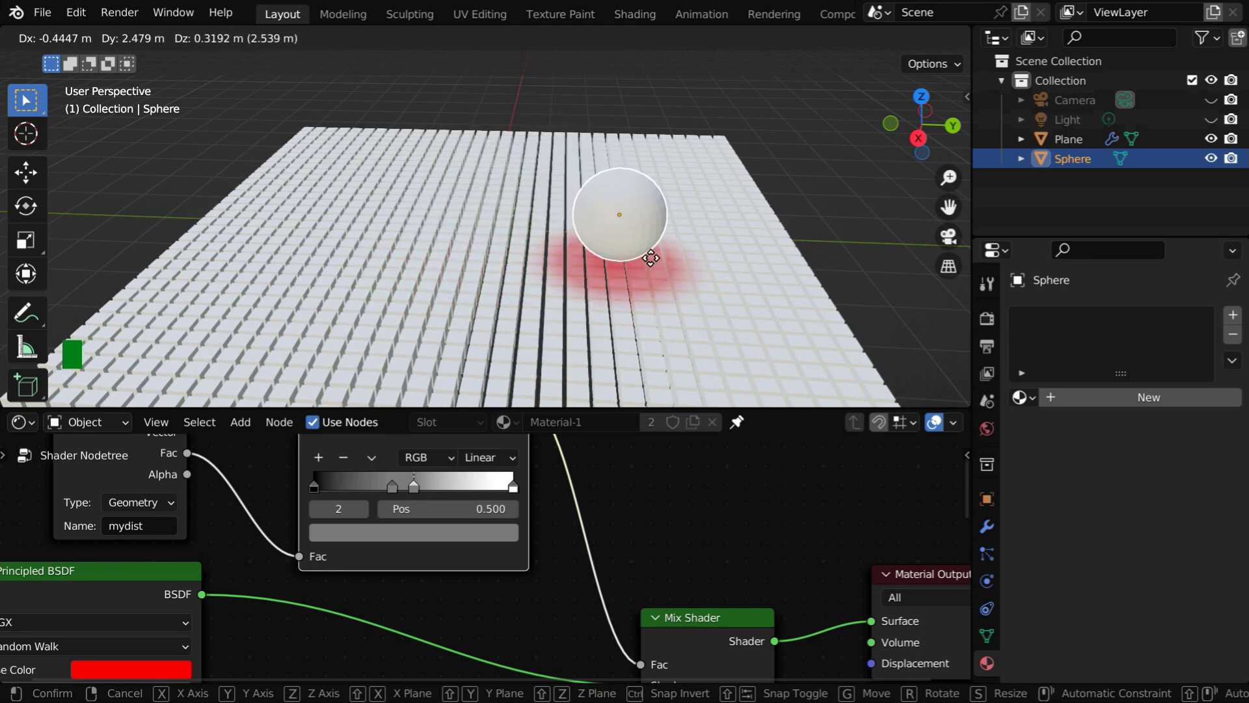
{"action": "left_click", "coordinate": [651, 258]}
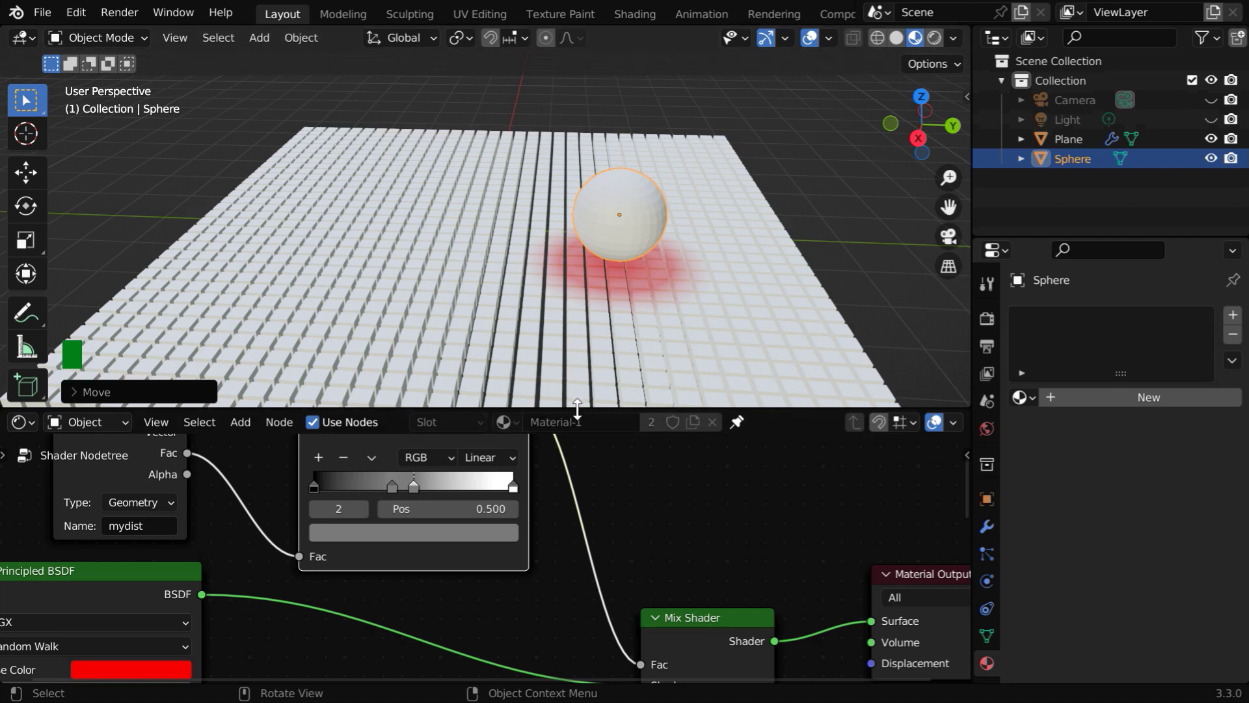
{"action": "left_click_drag", "start_coordinate": [576, 408], "coordinate": [568, 269]}
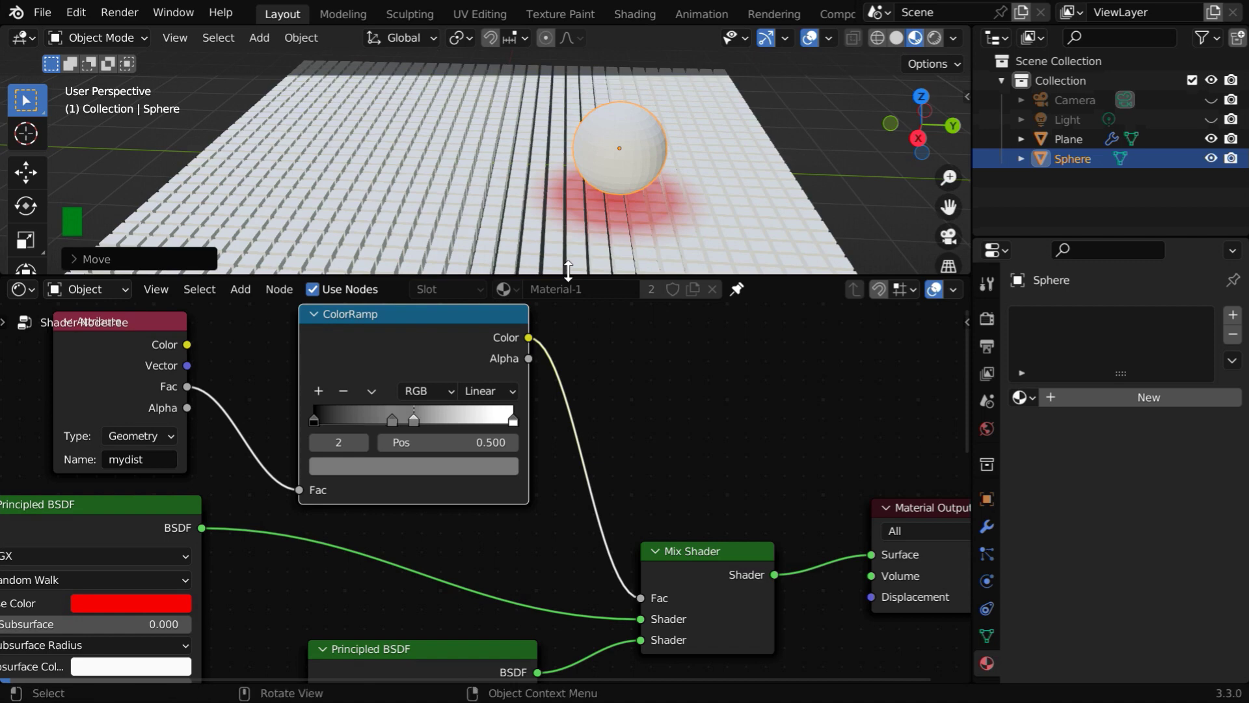
- Show the Plane's tree in the Geometry Node Editor, framed from Group Input and Cube onward
{"action": "left_click", "coordinate": [33, 288]}
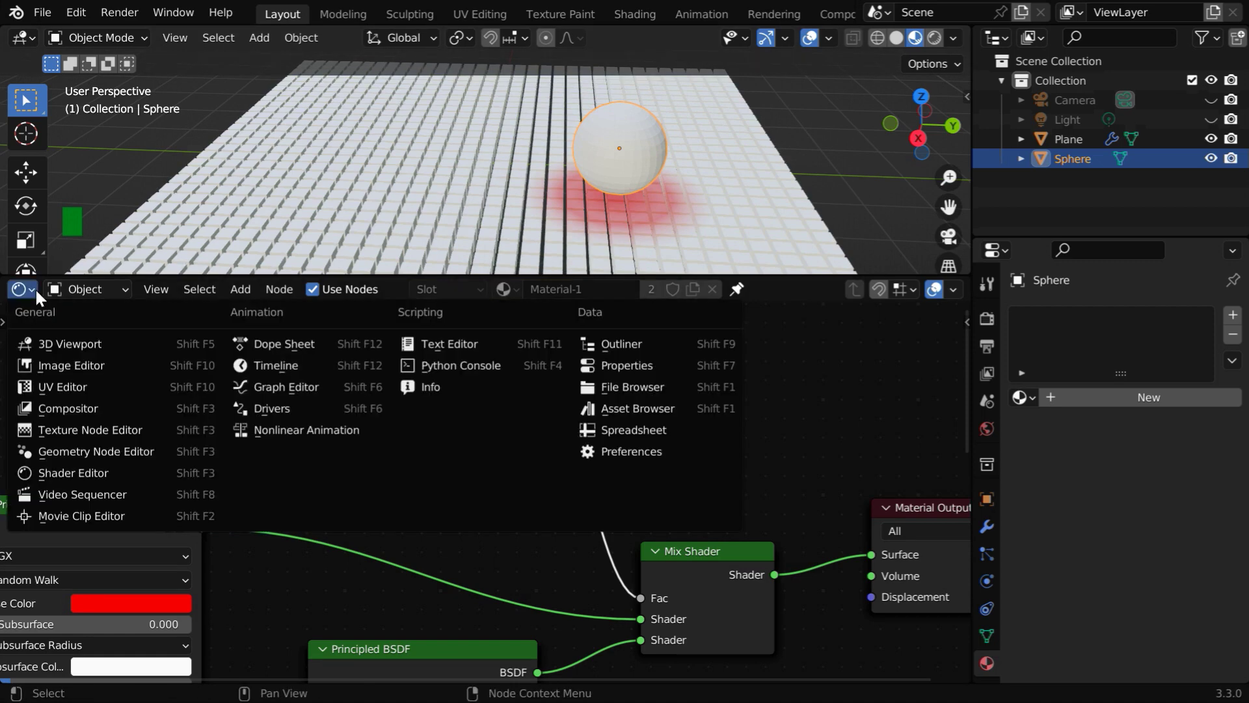
{"action": "left_click", "coordinate": [85, 451]}
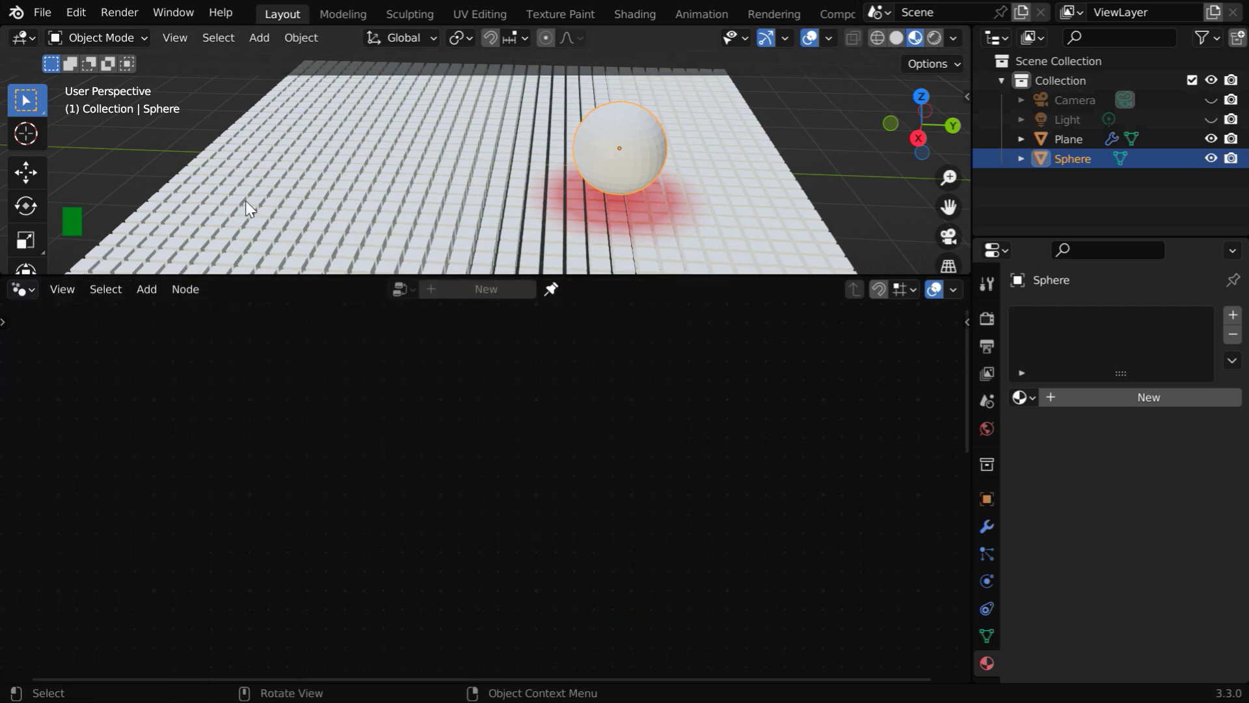
{"action": "left_click", "coordinate": [244, 200]}
{"action": "key", "text": "a"}
{"action": "key", "text": "KP_Decimal"}
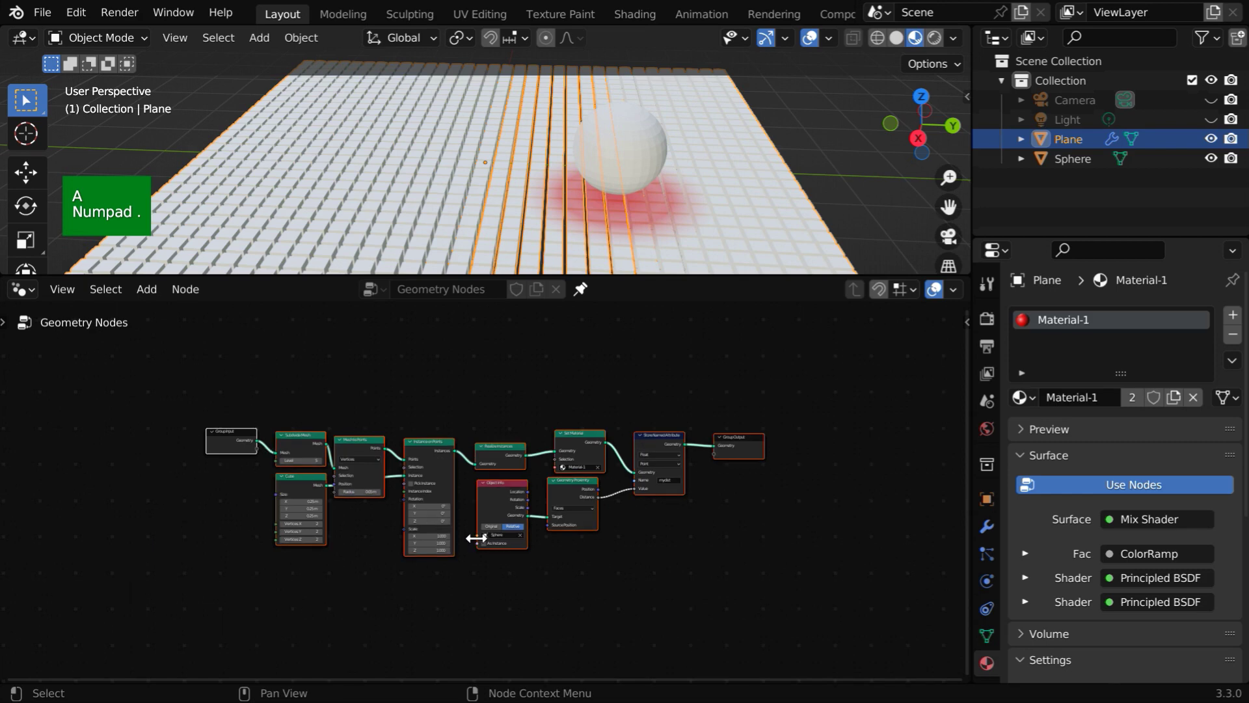
{"action": "scroll", "coordinate": [476, 538], "scroll_direction": "up", "scroll_amount": 3}
{"action": "scroll", "coordinate": [476, 538], "scroll_direction": "up", "scroll_amount": 1}
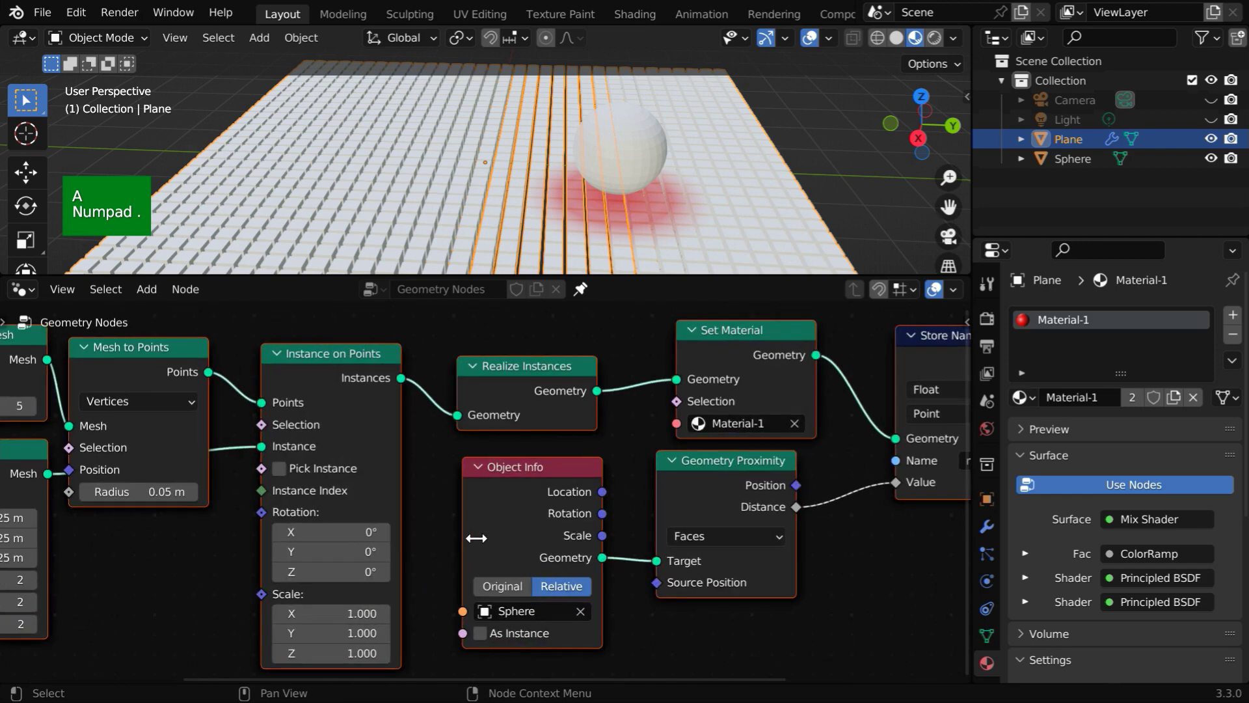
{"action": "left_click", "coordinate": [710, 457]}
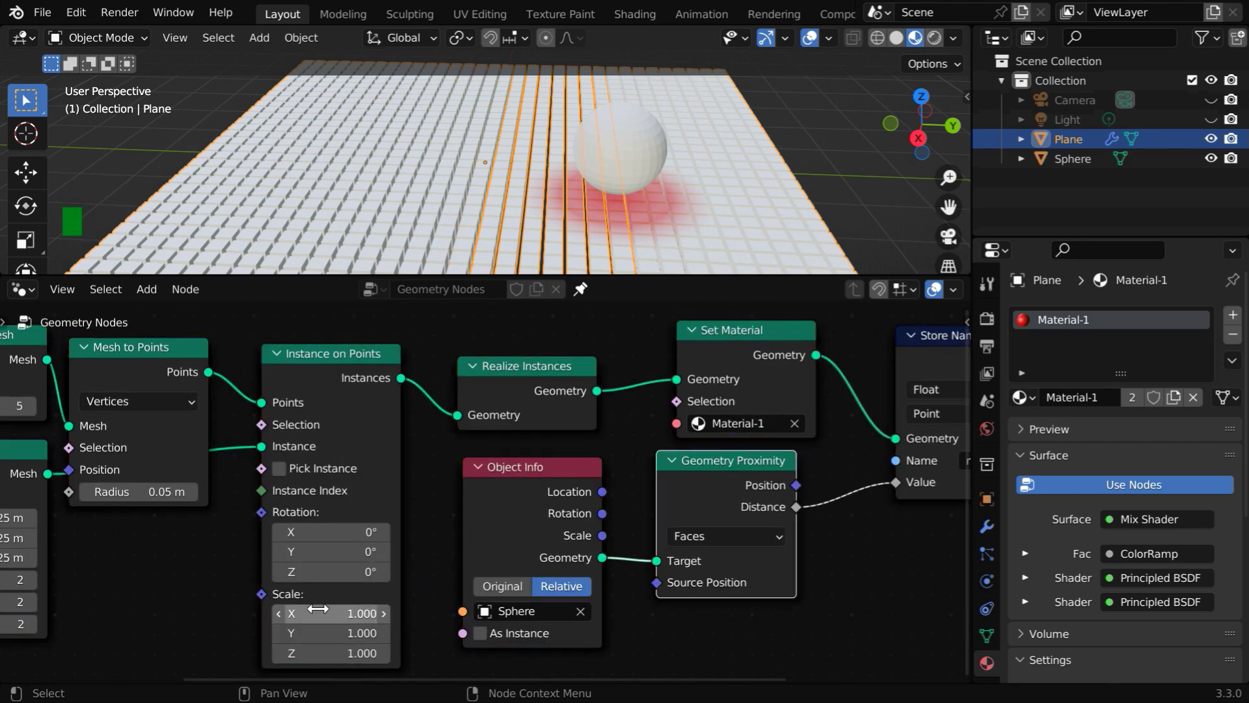
{"action": "middle_click_drag", "start_coordinate": [144, 543], "coordinate": [590, 538]}
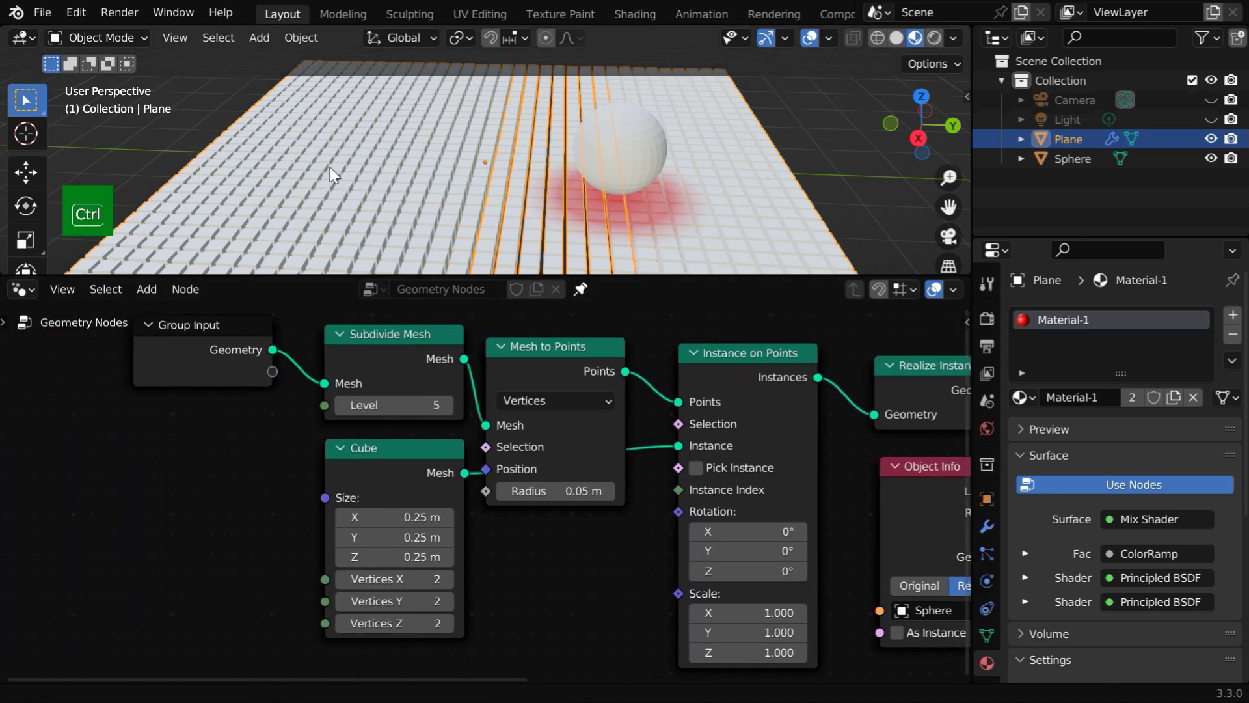
{"action": "middle_click_drag", "start_coordinate": [330, 167], "coordinate": [334, 217], "text": "ctrl"}
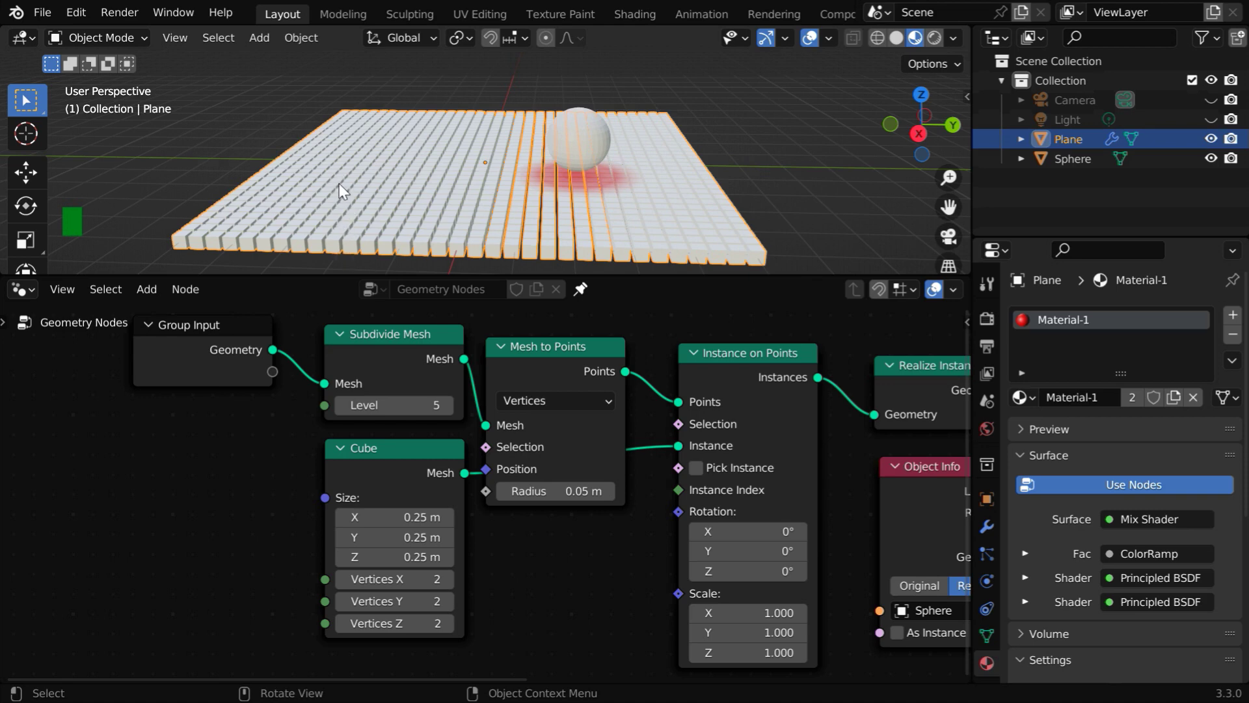
{"action": "middle_click_drag", "start_coordinate": [338, 236], "coordinate": [337, 212], "text": "ctrl"}
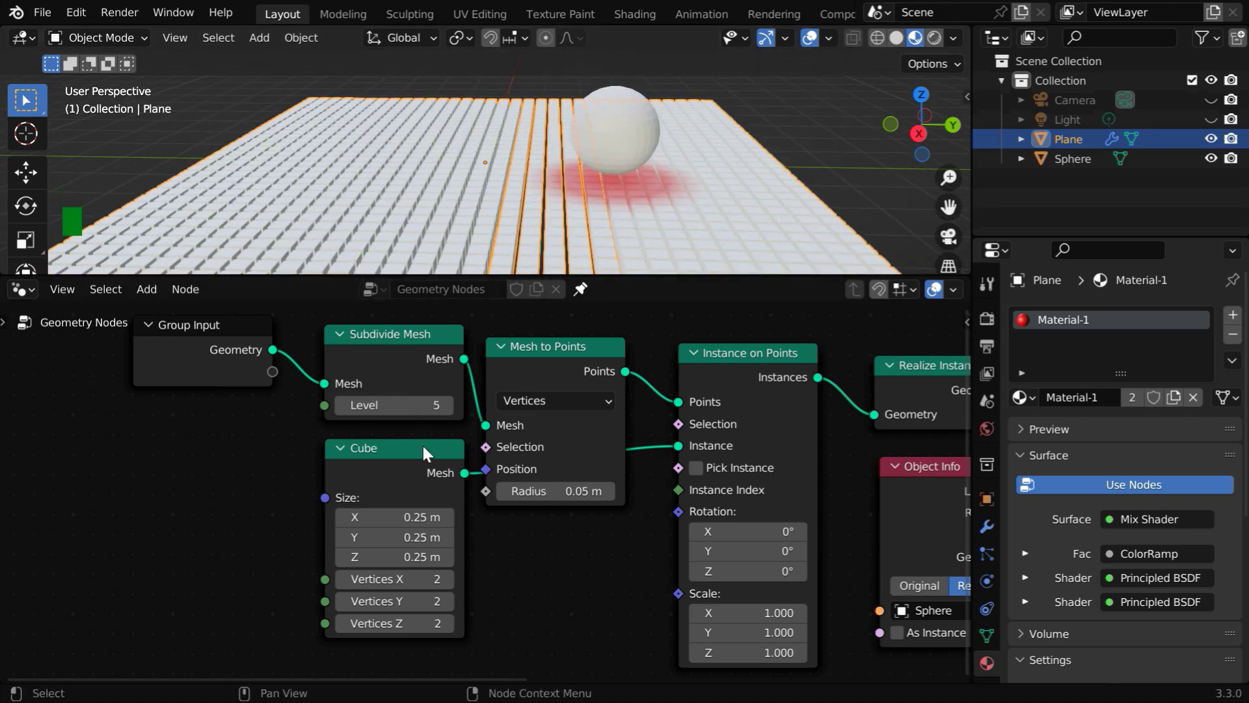
- Insert a Transform node on the link coming out of the Cube node
{"action": "left_click_drag", "start_coordinate": [423, 449], "coordinate": [145, 449]}
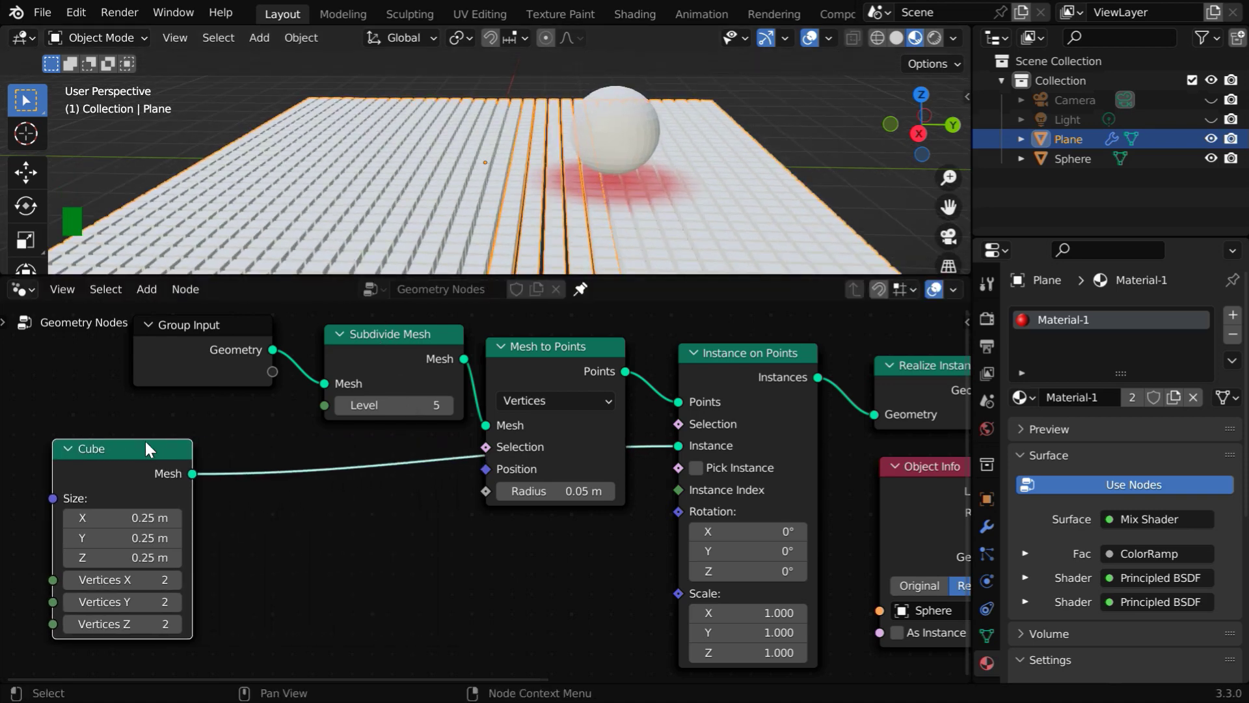
{"action": "left_click", "coordinate": [147, 291]}
{"action": "mouse_move", "coordinate": [260, 416]}
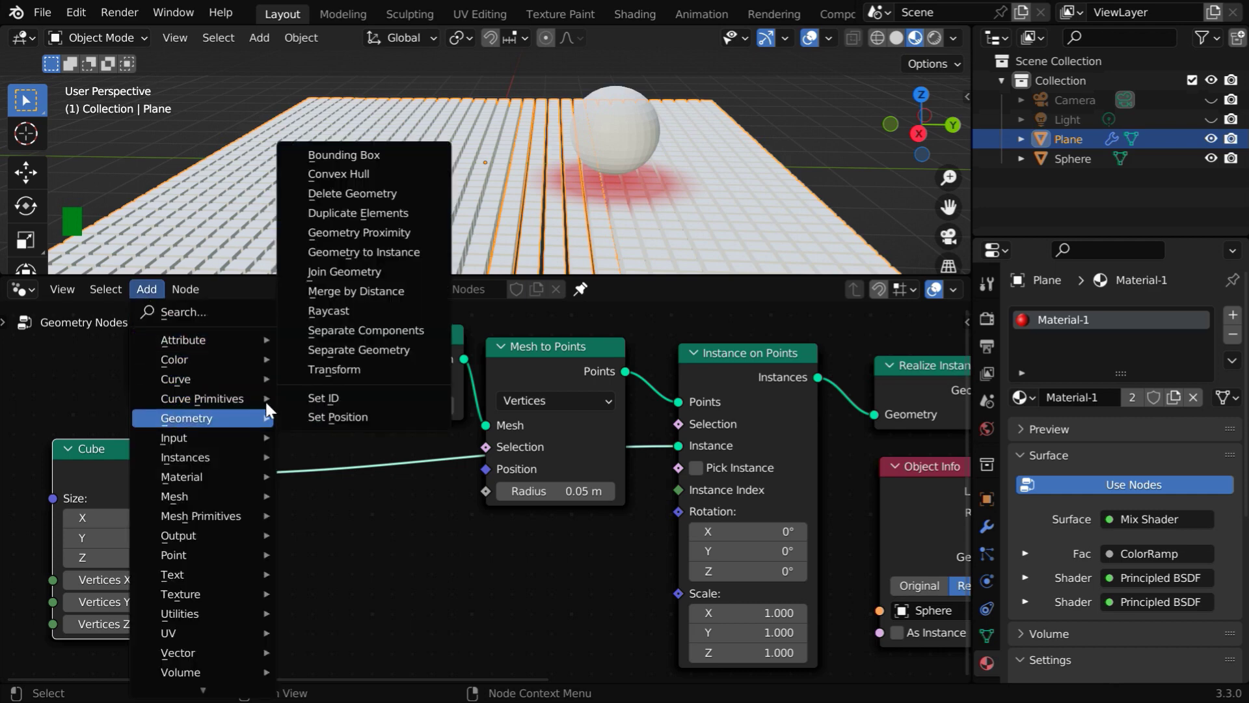
{"action": "left_click", "coordinate": [322, 372]}
{"action": "left_click", "coordinate": [295, 452]}
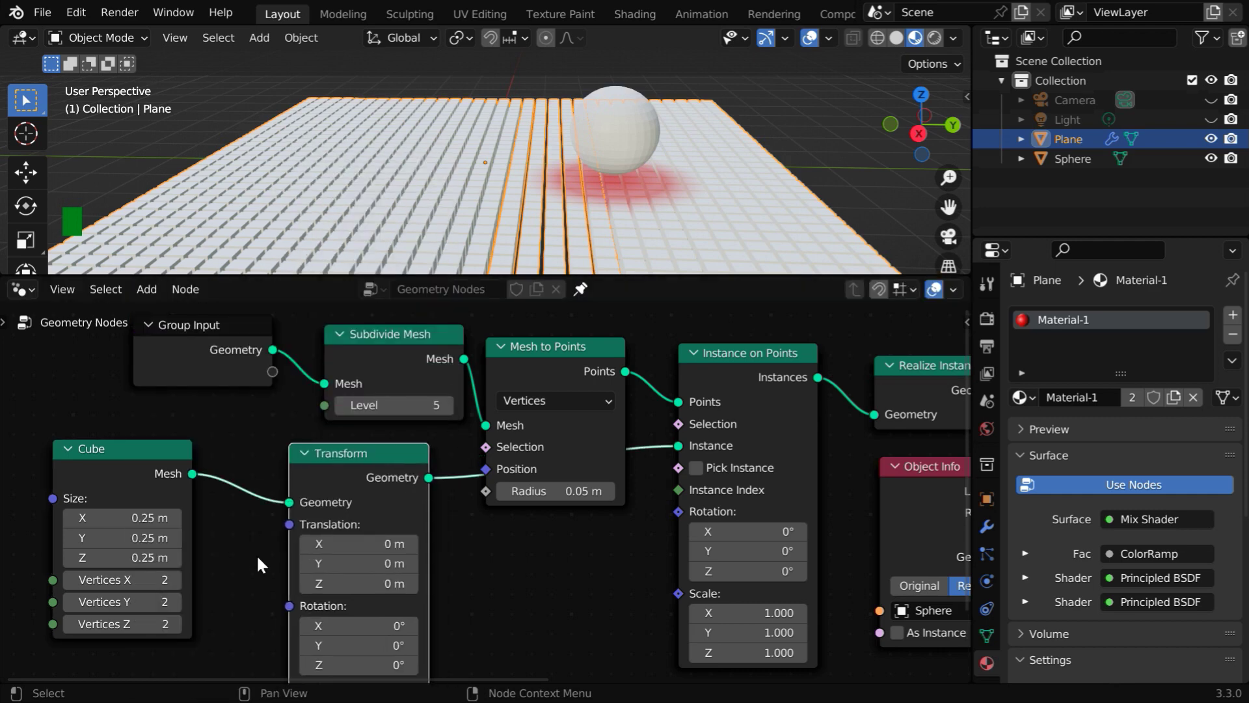
{"action": "middle_click_drag", "start_coordinate": [296, 558], "coordinate": [691, 505]}
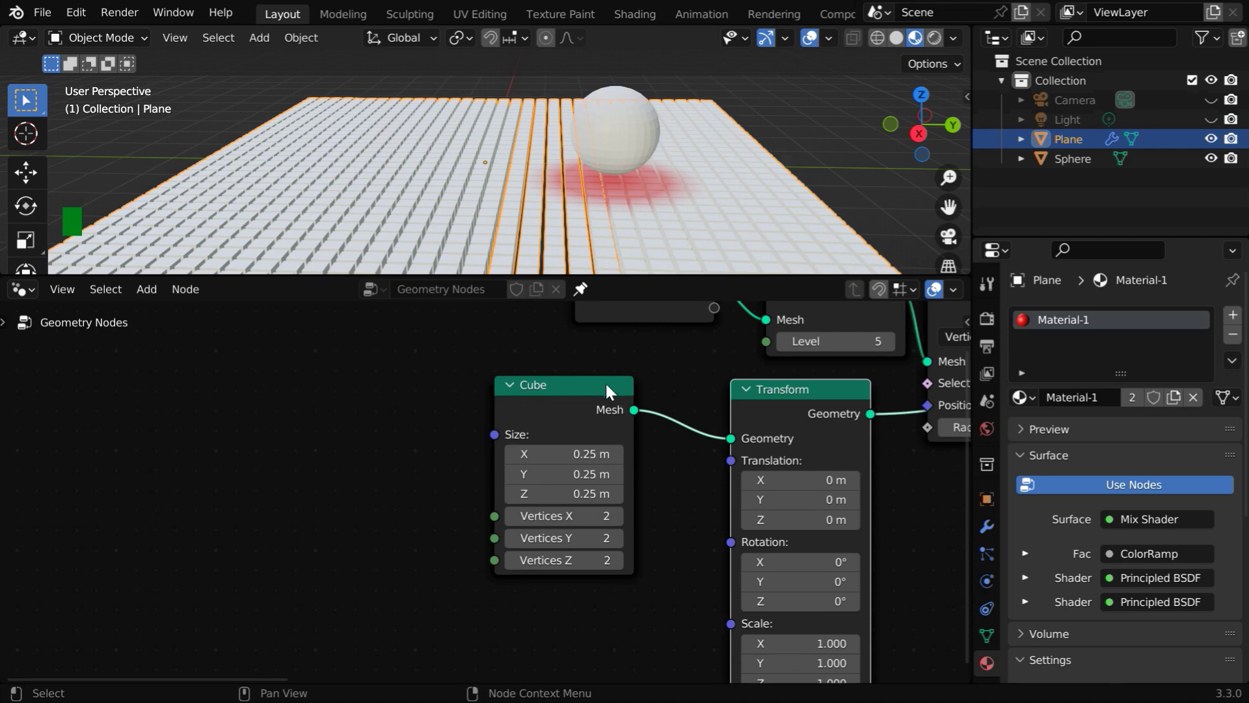
{"action": "left_click_drag", "start_coordinate": [568, 382], "coordinate": [142, 386]}
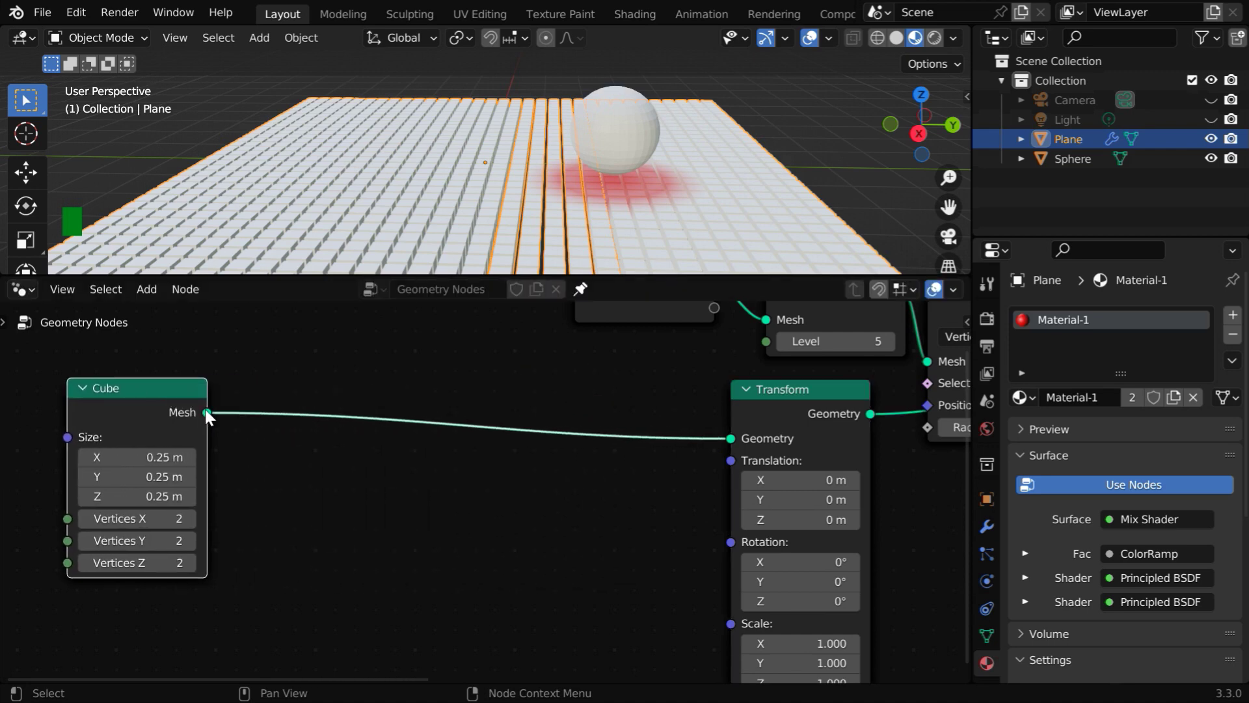
- Add an Attribute Statistic node on the Cube mesh output, reading the Position attribute
{"action": "left_click_drag", "start_coordinate": [206, 412], "coordinate": [243, 435]}
{"action": "type", "text": "attr"}
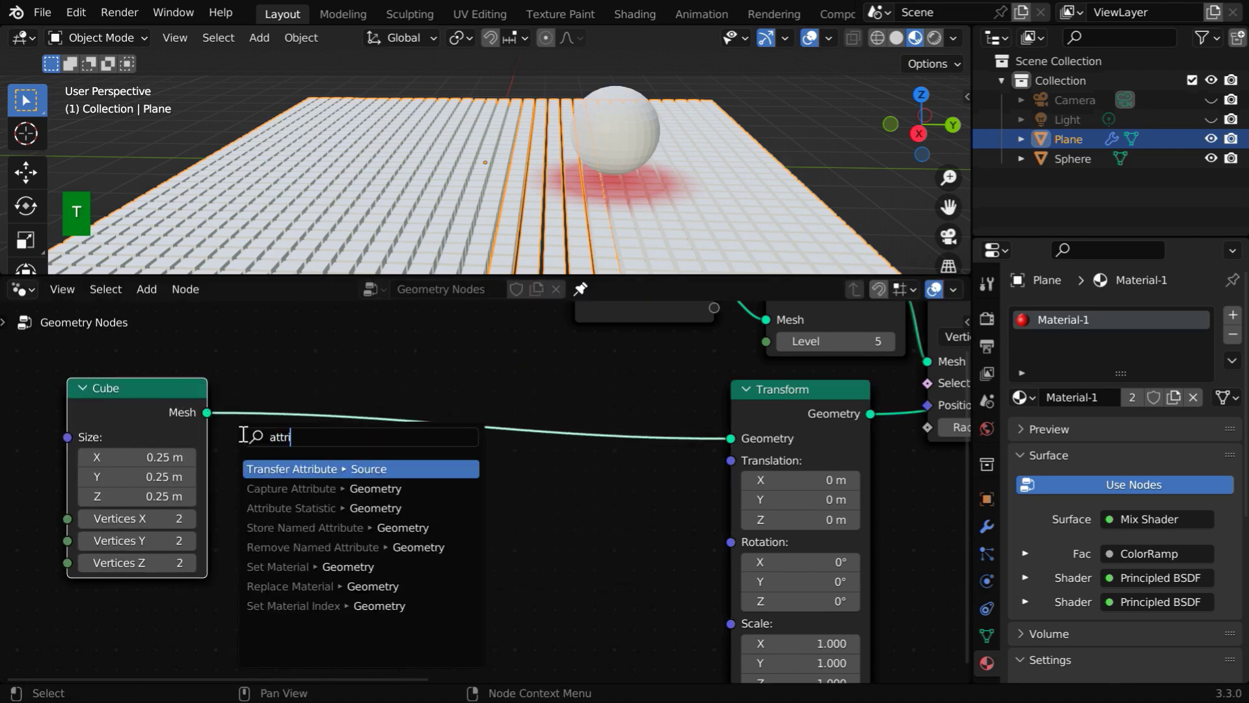
{"action": "type", "text": "i"}
{"action": "key", "text": "Down"}
{"action": "key", "text": "Return"}
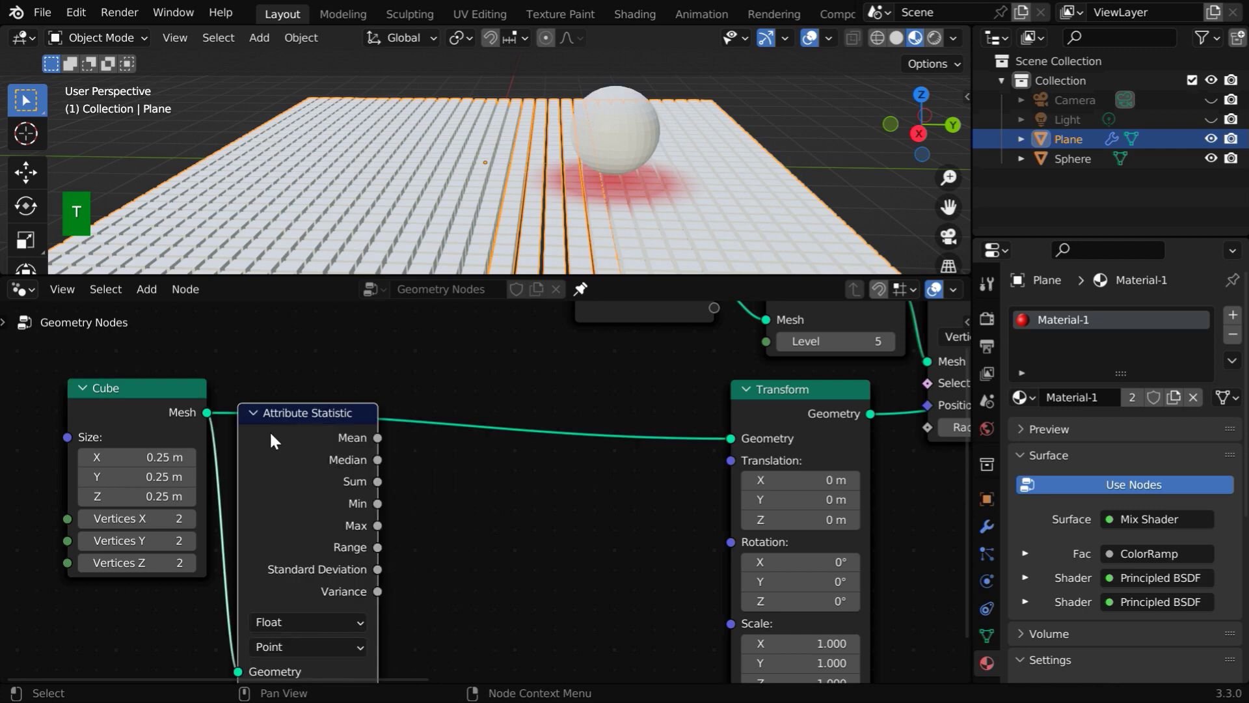
{"action": "middle_click_drag", "start_coordinate": [442, 557], "coordinate": [456, 487]}
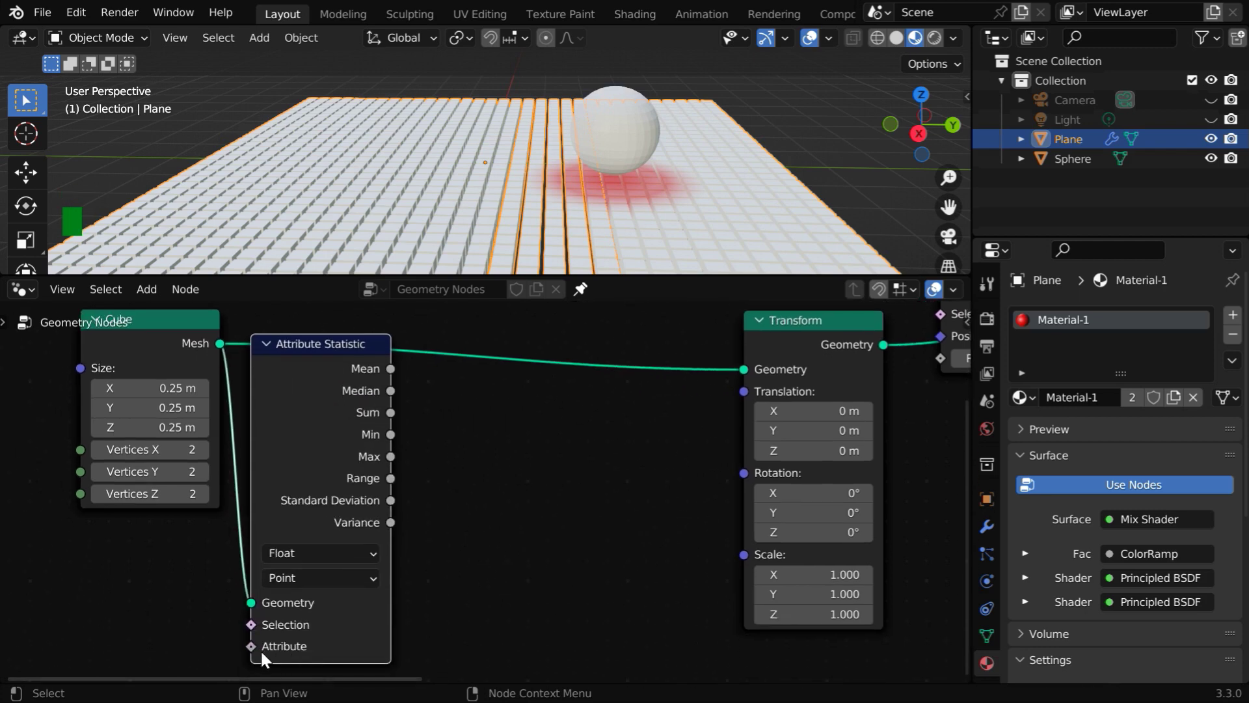
{"action": "left_click_drag", "start_coordinate": [251, 646], "coordinate": [225, 625]}
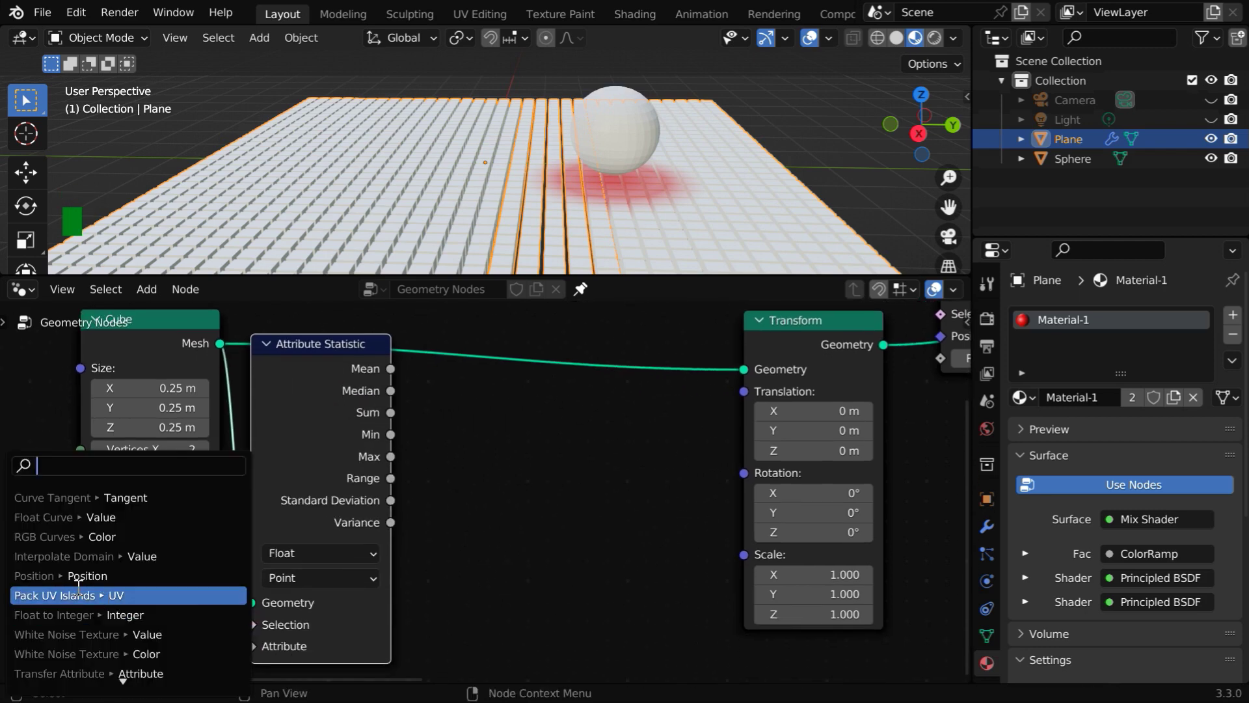
{"action": "left_click", "coordinate": [50, 576]}
{"action": "left_click", "coordinate": [39, 531]}
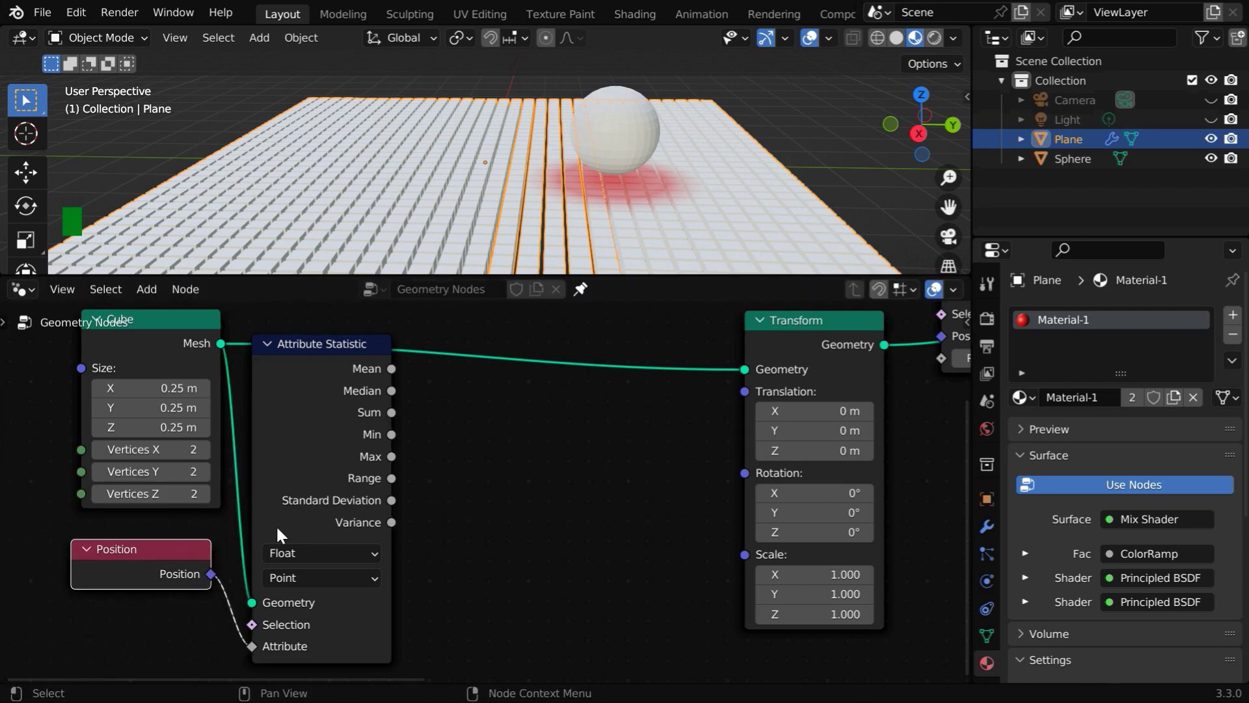
- Scale the statistic's Min by -1 with Vector Math and feed it into Transform Translation
{"action": "left_click_drag", "start_coordinate": [391, 434], "coordinate": [455, 477]}
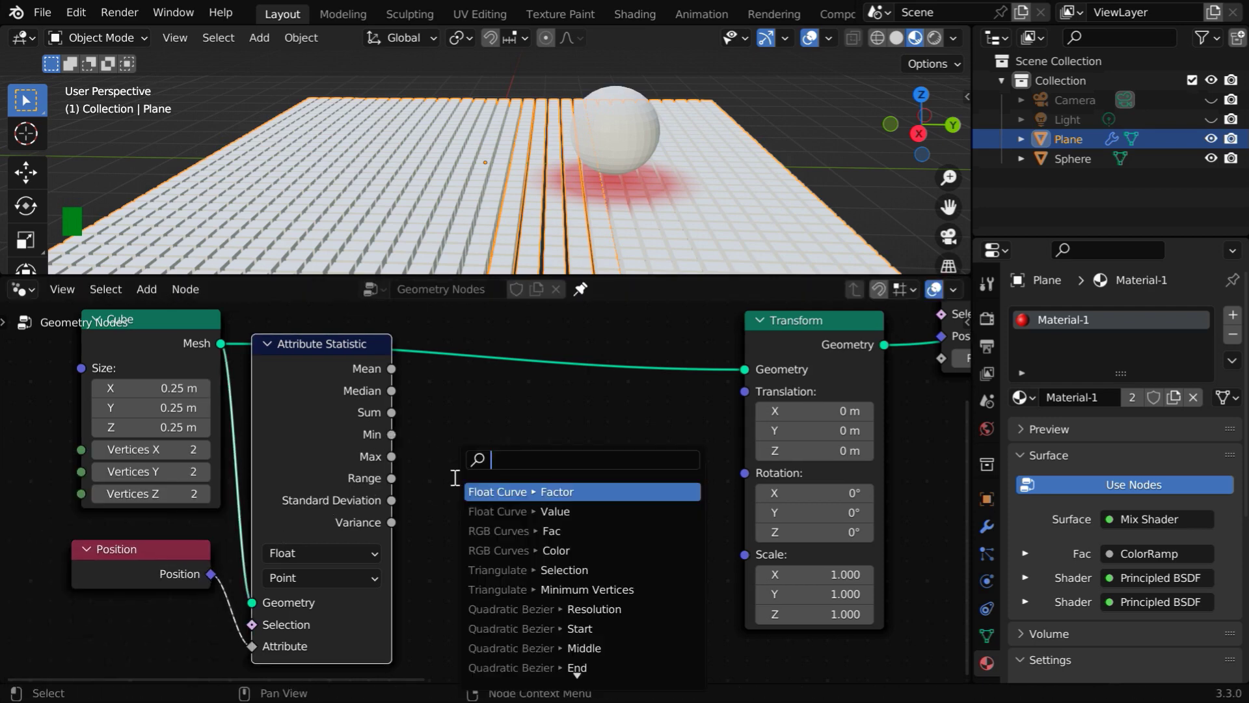
{"action": "type", "text": "scal"}
{"action": "key", "text": "Down"}
{"action": "key", "text": "Down"}
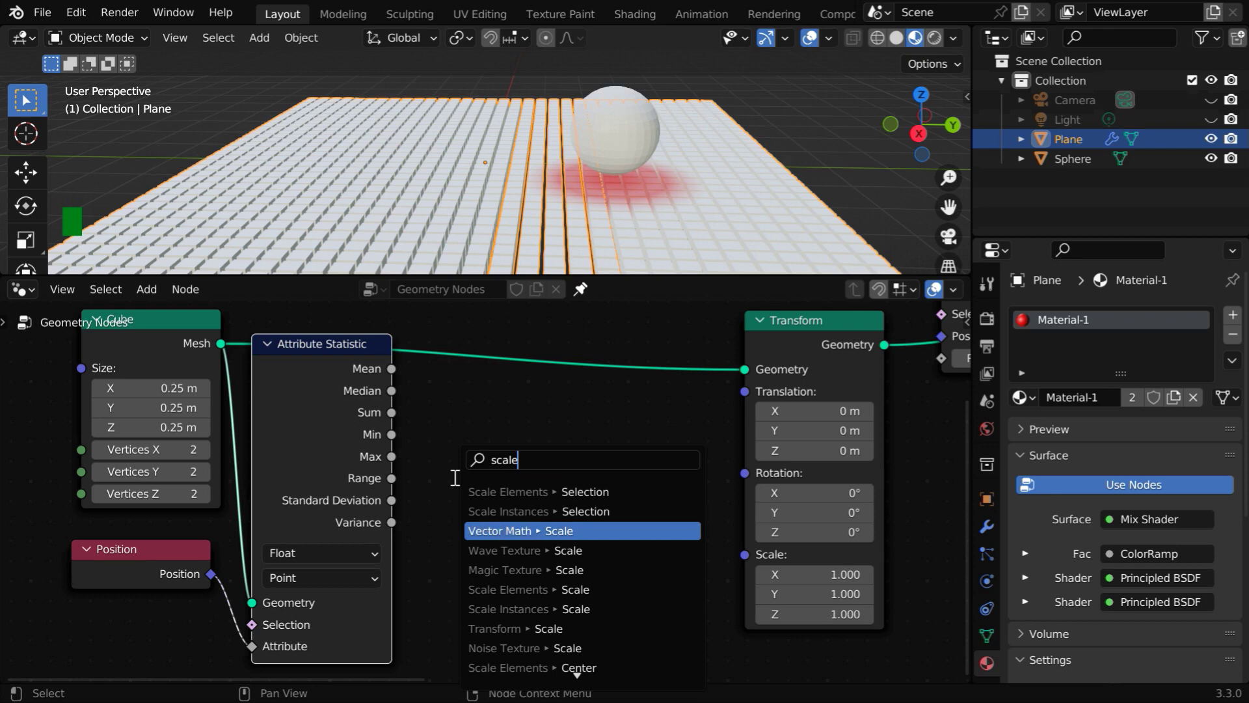
{"action": "key", "text": "Return"}
{"action": "left_click", "coordinate": [454, 480]}
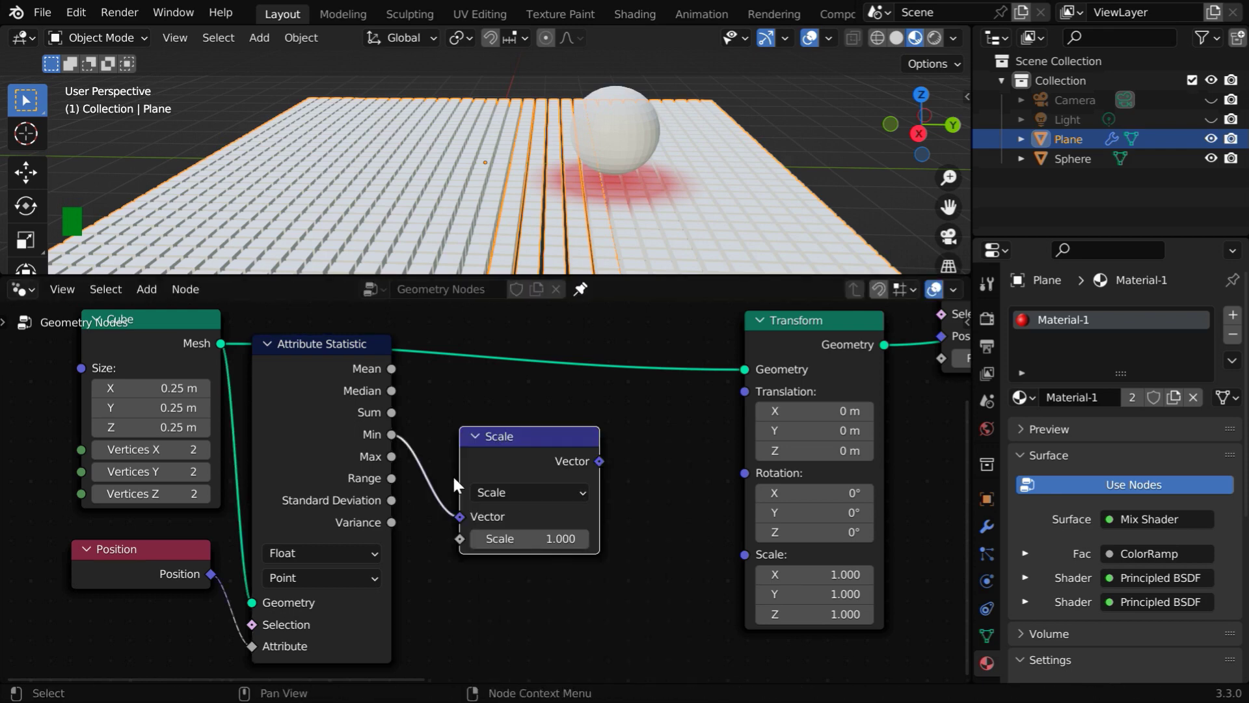
{"action": "left_click", "coordinate": [564, 540]}
{"action": "type", "text": "-1"}
{"action": "key", "text": "Return"}
{"action": "left_click_drag", "start_coordinate": [599, 461], "coordinate": [744, 392]}
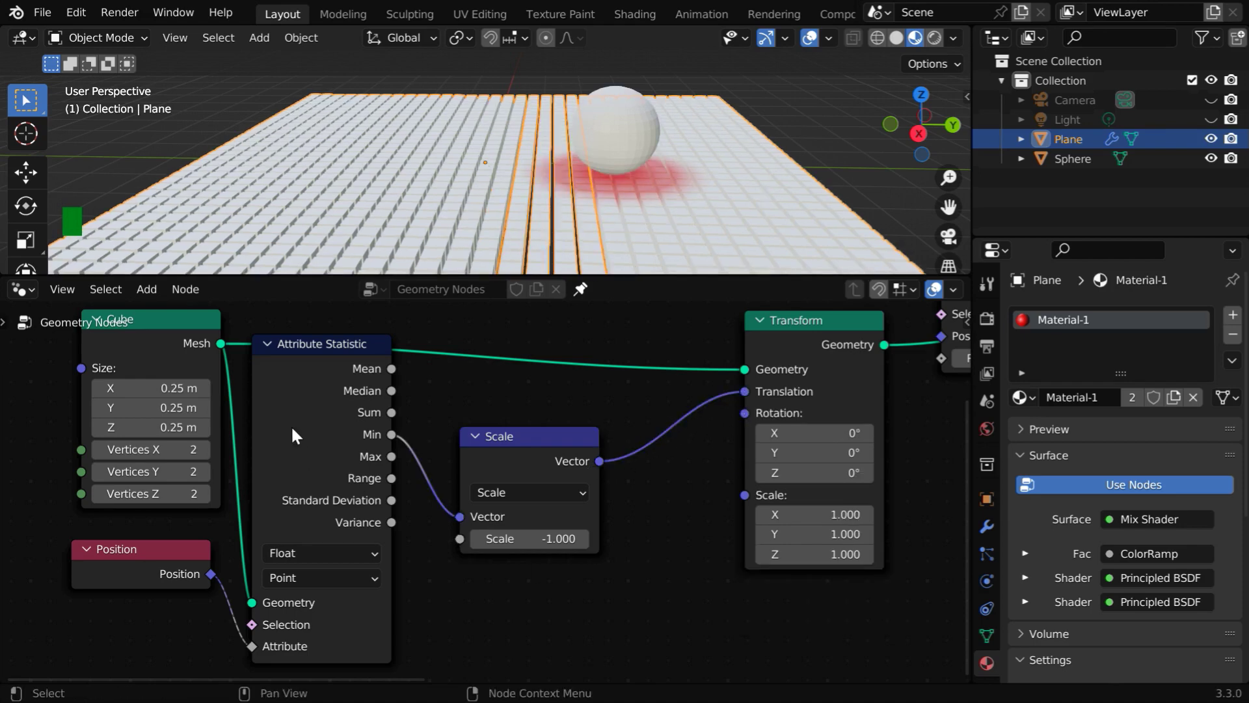
- Collapse the Attribute Statistic, Cube, Transform and Scale nodes and line Position and Scale up higher
{"action": "left_click", "coordinate": [267, 344]}
{"action": "left_click", "coordinate": [128, 373]}
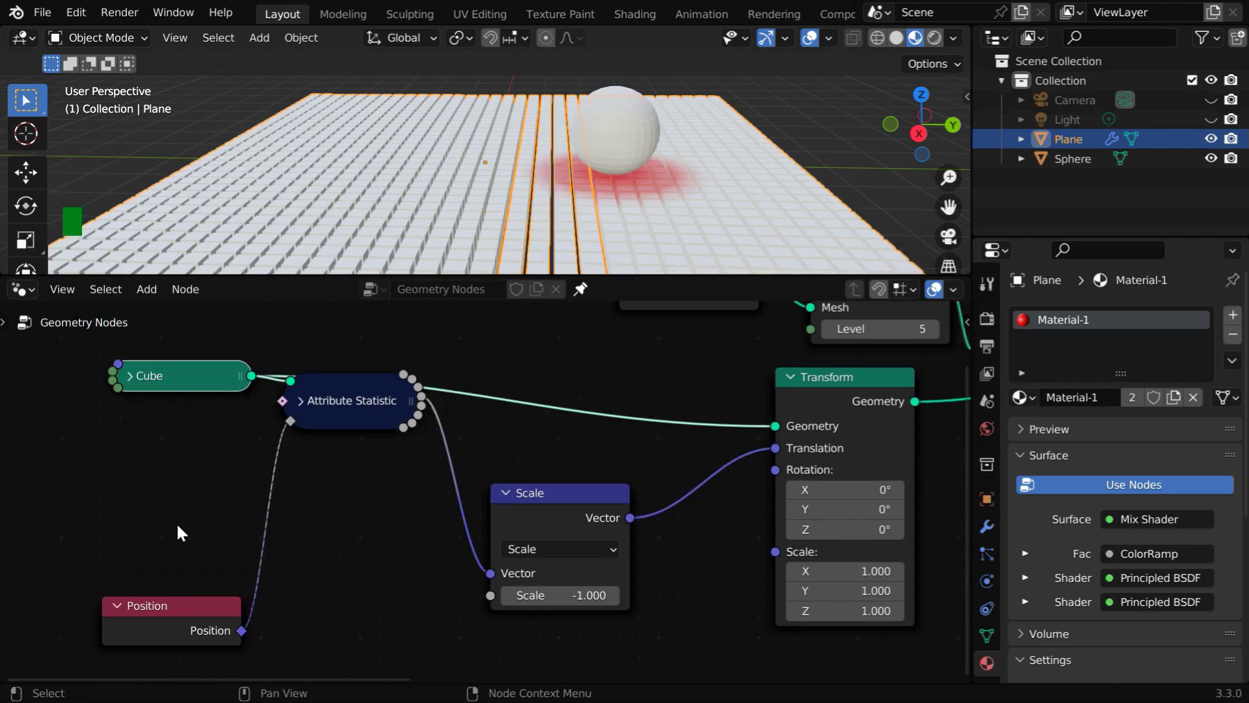
{"action": "left_click_drag", "start_coordinate": [191, 589], "coordinate": [193, 416]}
{"action": "left_click", "coordinate": [790, 376]}
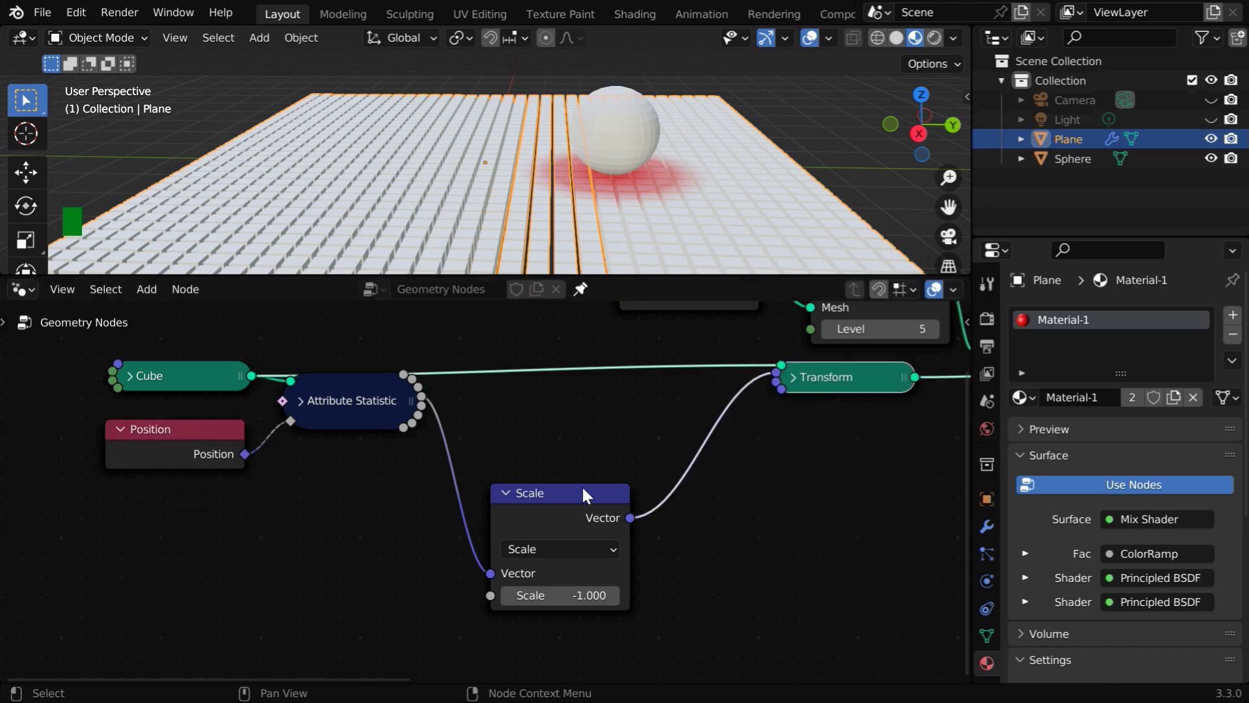
{"action": "left_click", "coordinate": [506, 493]}
{"action": "left_click_drag", "start_coordinate": [507, 494], "coordinate": [519, 424]}
- Move the Geometry Proximity and Object Info nodes down-left, below Mesh to Points
{"action": "middle_click_drag", "start_coordinate": [774, 513], "coordinate": [454, 535]}
{"action": "scroll", "coordinate": [452, 563], "scroll_direction": "down", "scroll_amount": 2}
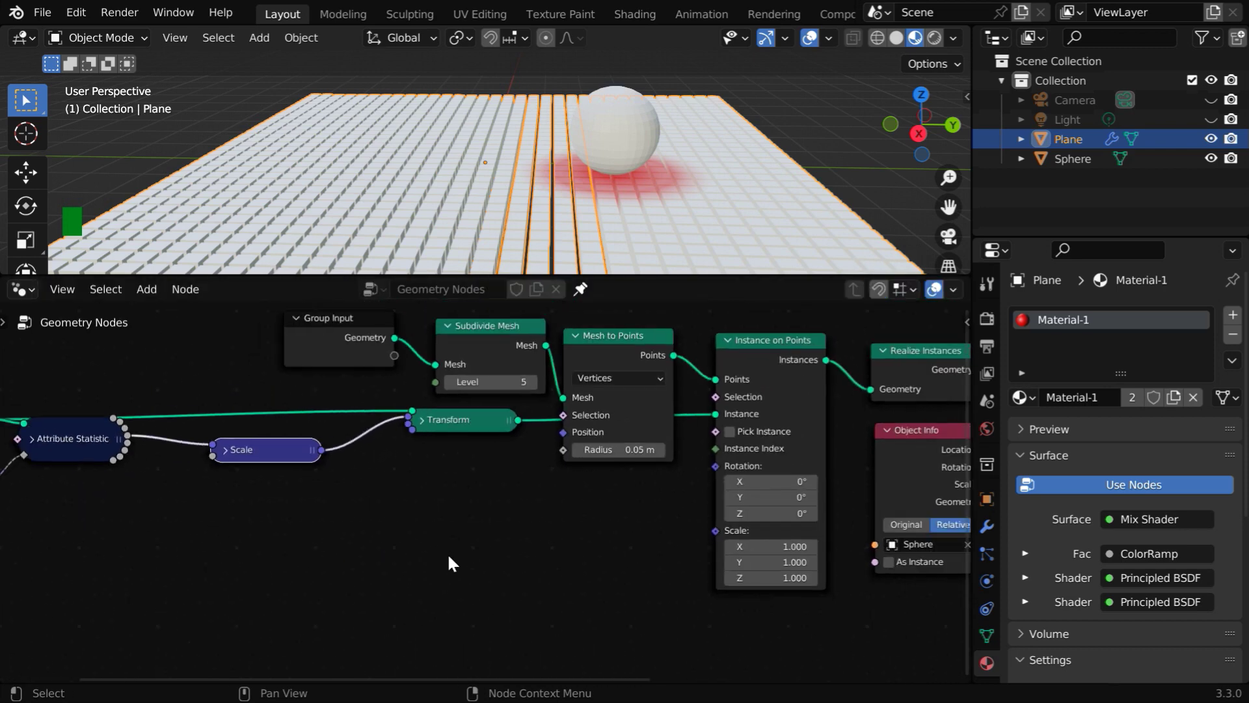
{"action": "middle_click_drag", "start_coordinate": [549, 544], "coordinate": [190, 556]}
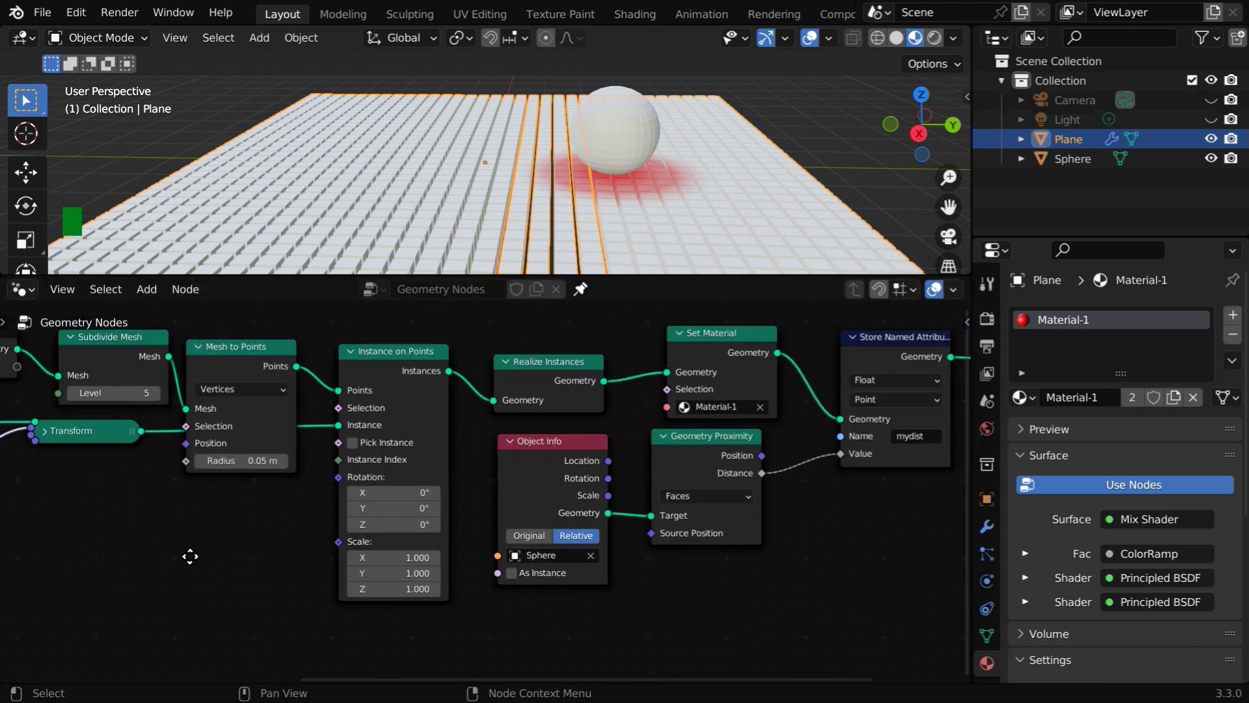
{"action": "left_click", "coordinate": [720, 435]}
{"action": "left_click", "coordinate": [583, 440], "text": "shift"}
{"action": "middle_click_drag", "start_coordinate": [711, 595], "coordinate": [848, 593]}
{"action": "left_click_drag", "start_coordinate": [847, 432], "coordinate": [258, 503]}
{"action": "middle_click_drag", "start_coordinate": [348, 604], "coordinate": [574, 544]}
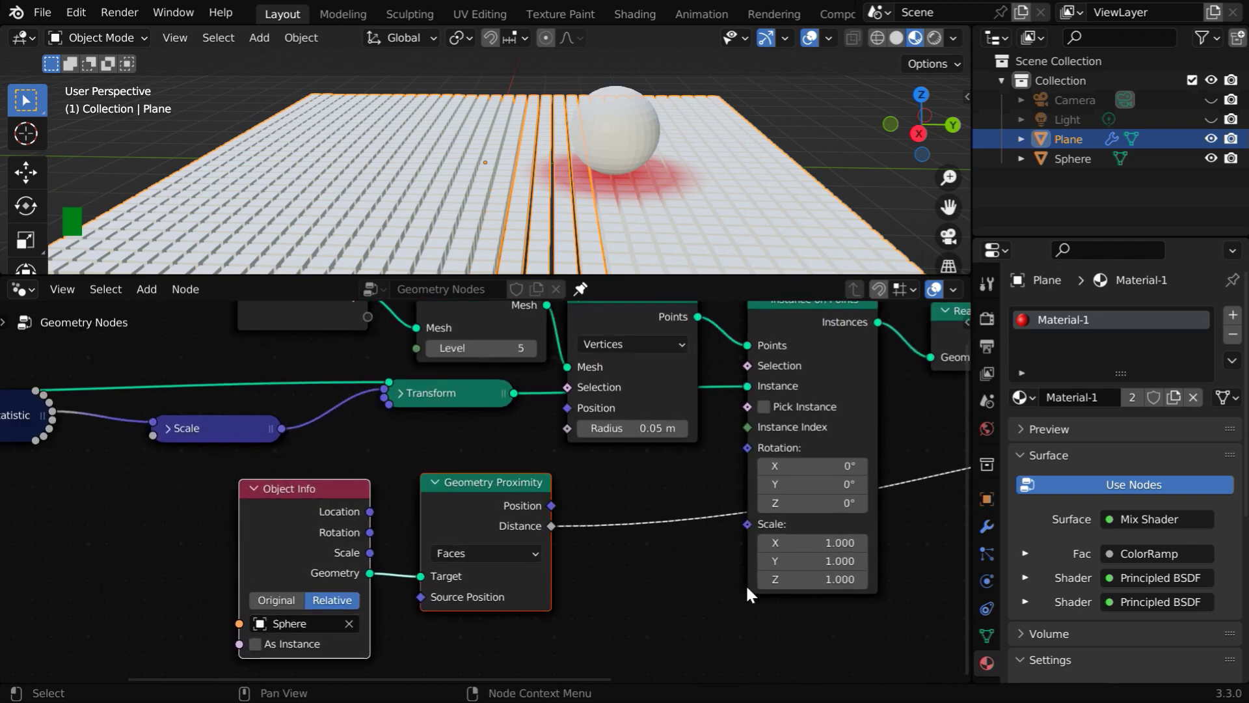
{"action": "left_click_drag", "start_coordinate": [528, 507], "coordinate": [318, 499]}
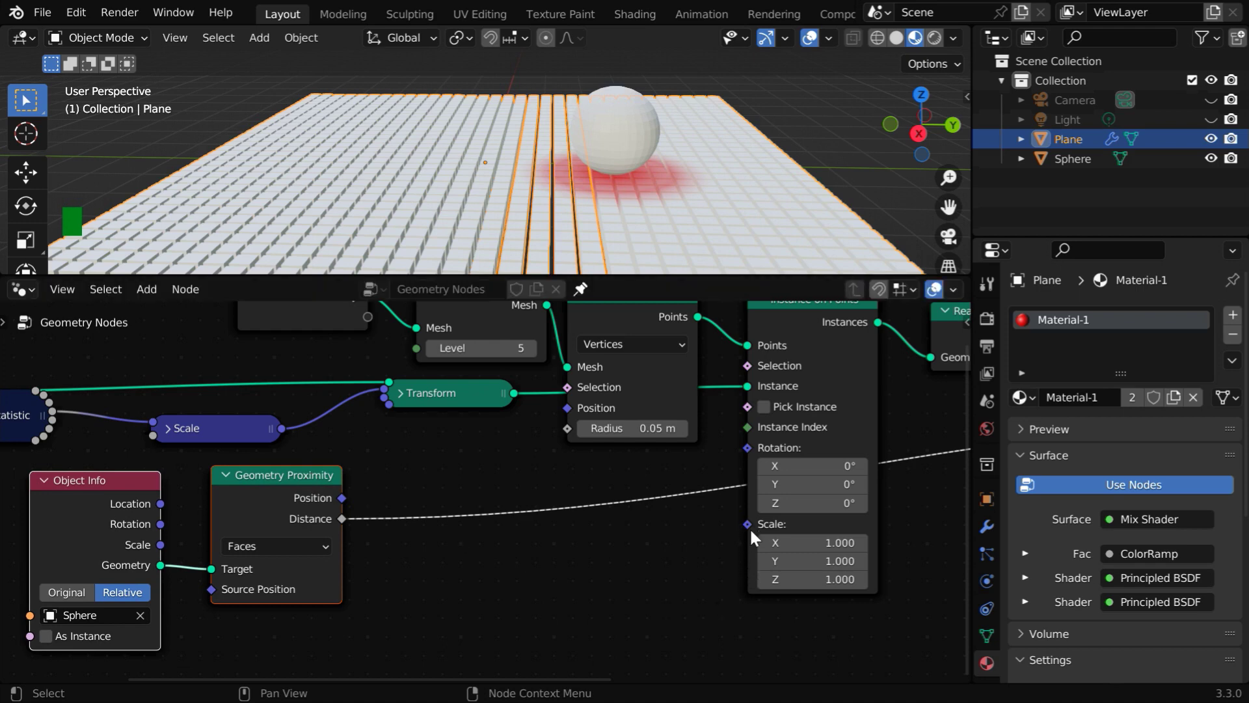
{"action": "left_click_drag", "start_coordinate": [748, 524], "coordinate": [673, 533]}
- Drive the instance Scale with a Combine XYZ node set to X 1, Y 1, Z 0
{"action": "type", "text": "co"}
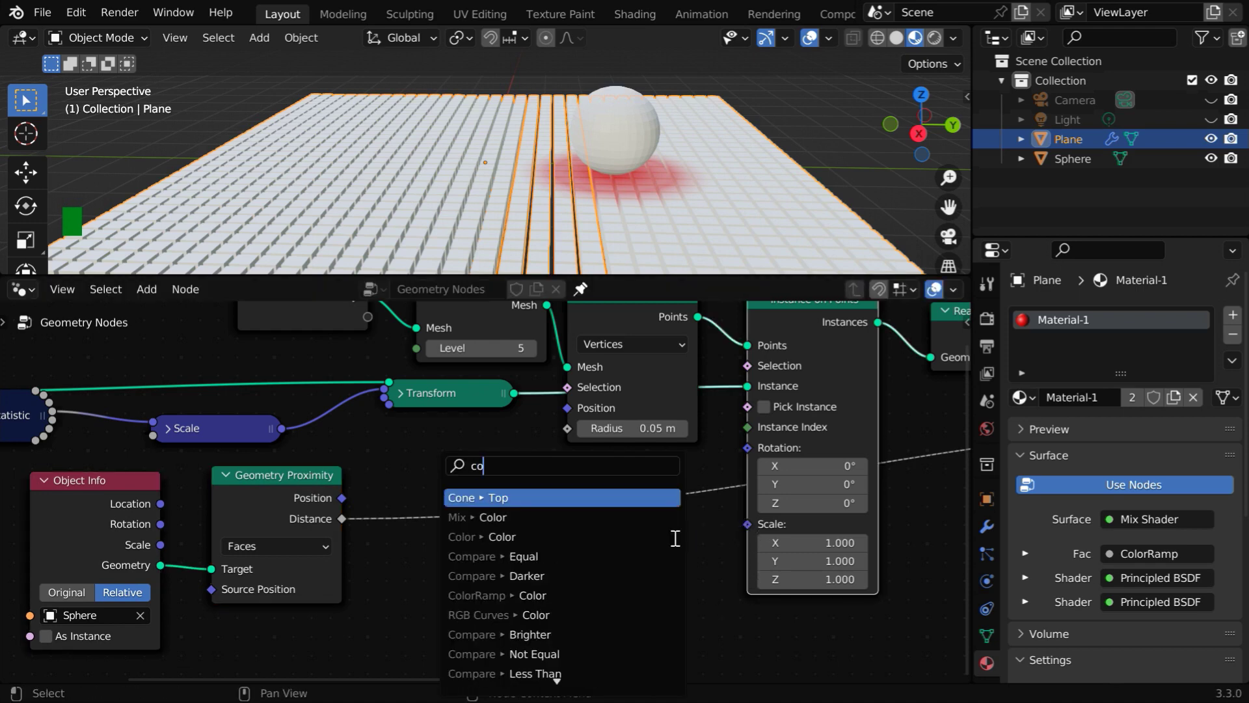
{"action": "type", "text": "mb"}
{"action": "key", "text": "Return"}
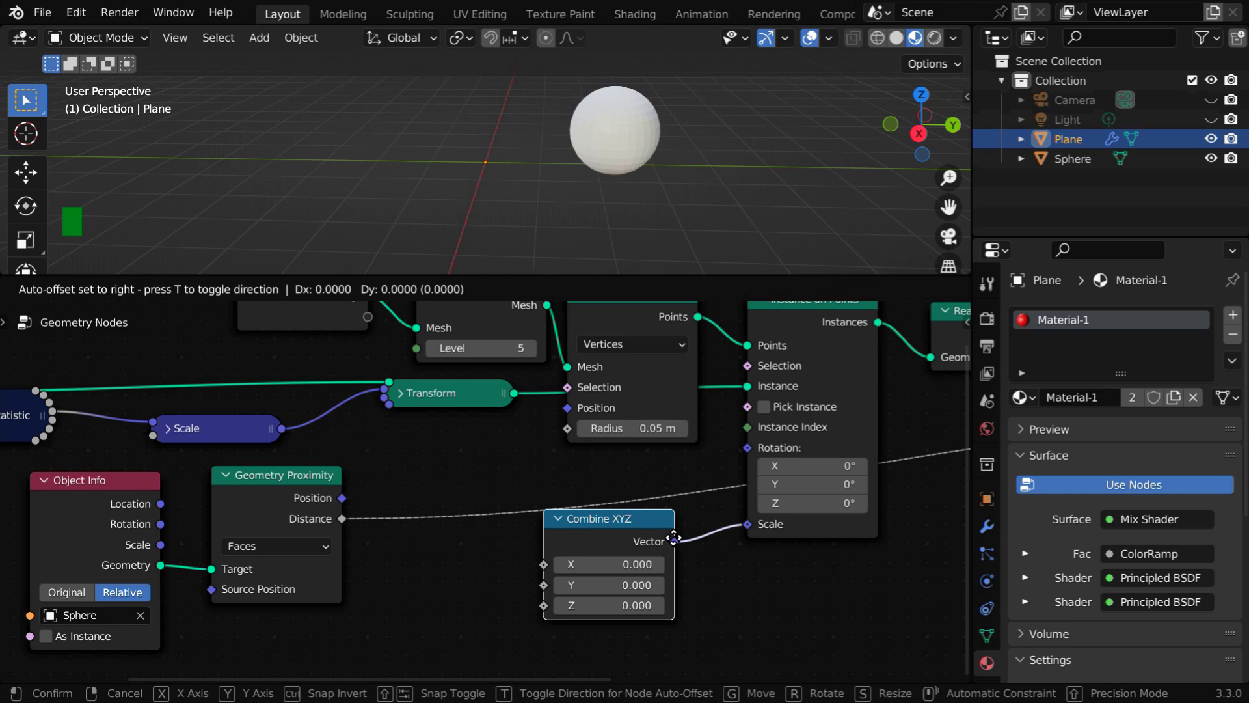
{"action": "left_click", "coordinate": [649, 553]}
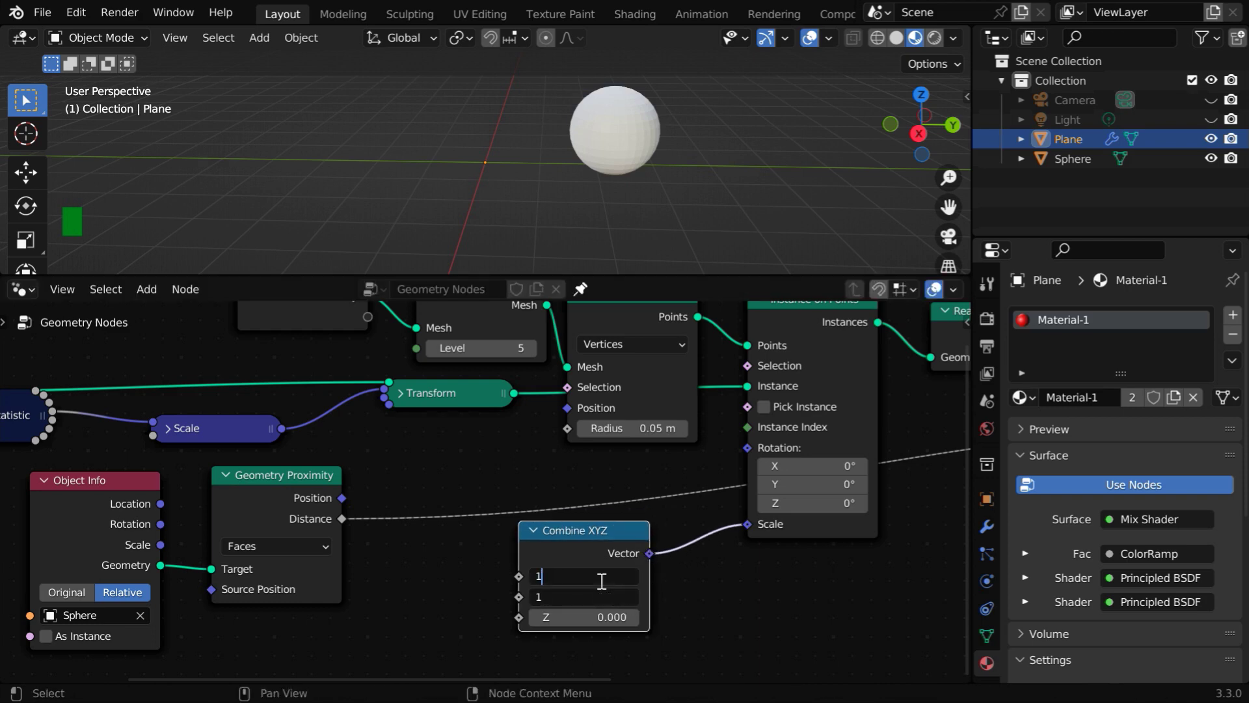
{"action": "key", "text": "Return"}
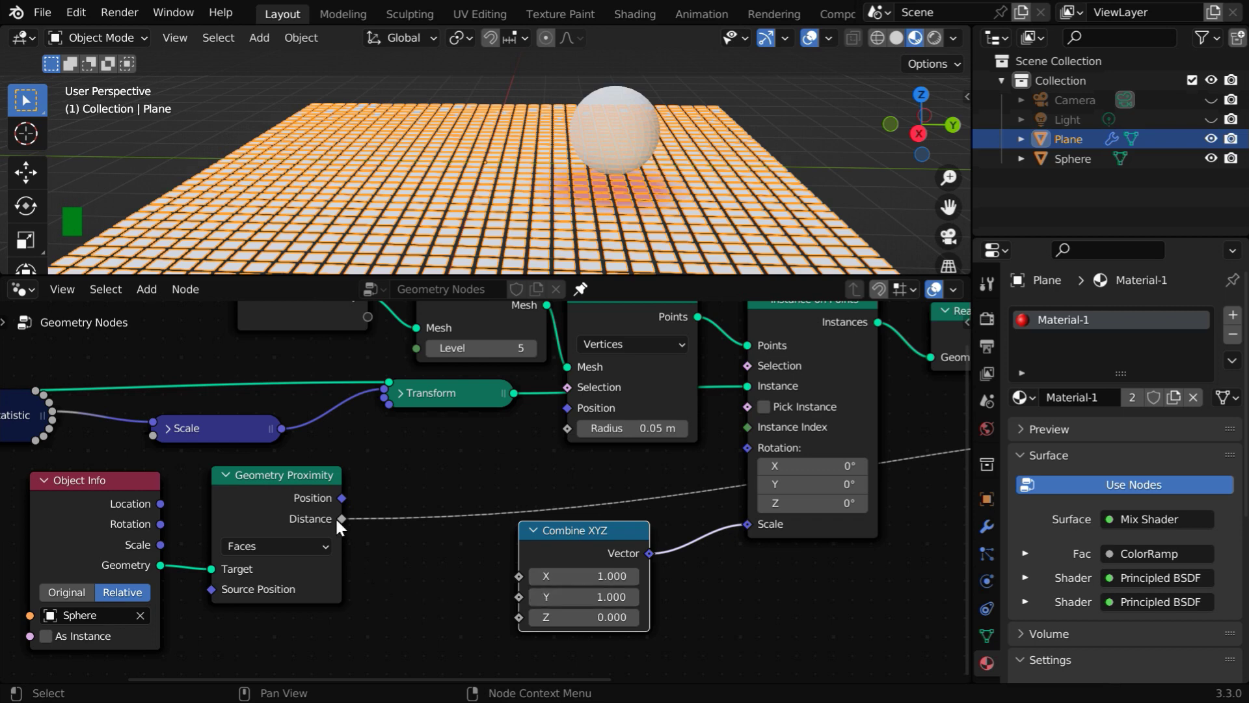
{"action": "middle_click_drag", "start_coordinate": [423, 579], "coordinate": [665, 540]}
- Insert a Map Range node on the Distance link and connect its Result to Combine XYZ's Z
{"action": "left_click", "coordinate": [380, 441]}
{"action": "left_click", "coordinate": [446, 443], "text": "shift"}
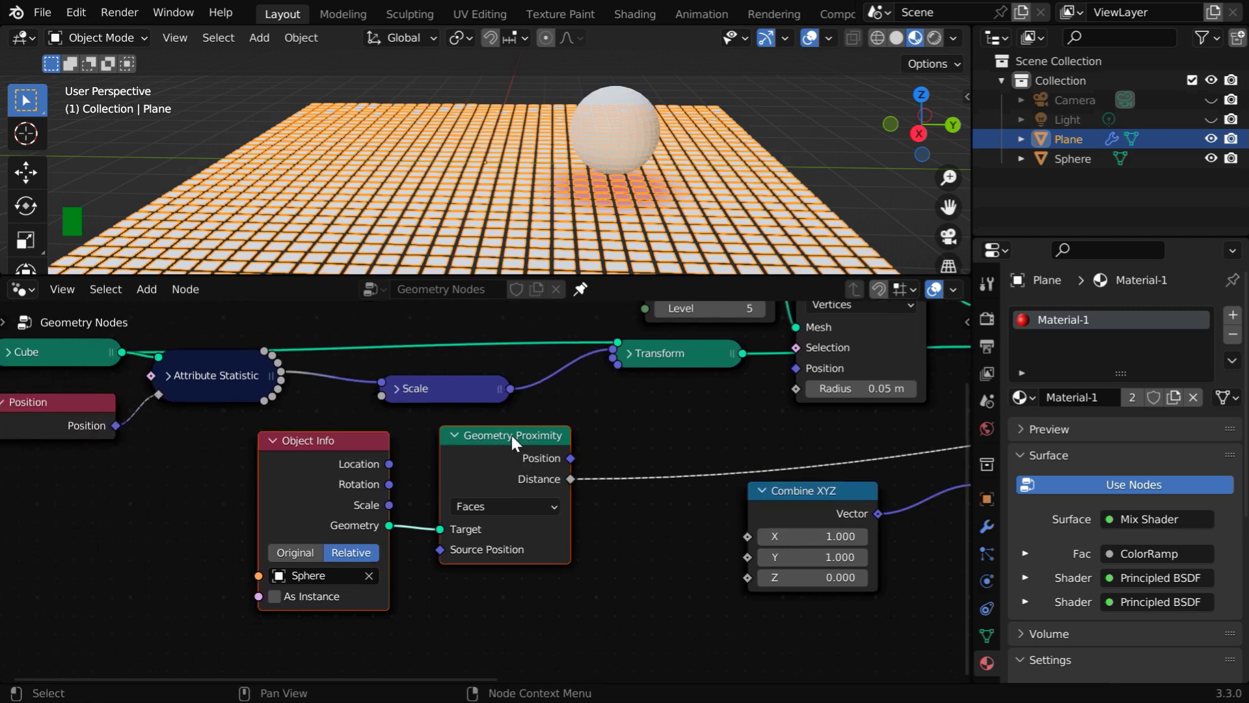
{"action": "left_click_drag", "start_coordinate": [540, 481], "coordinate": [497, 516]}
{"action": "type", "text": "map"}
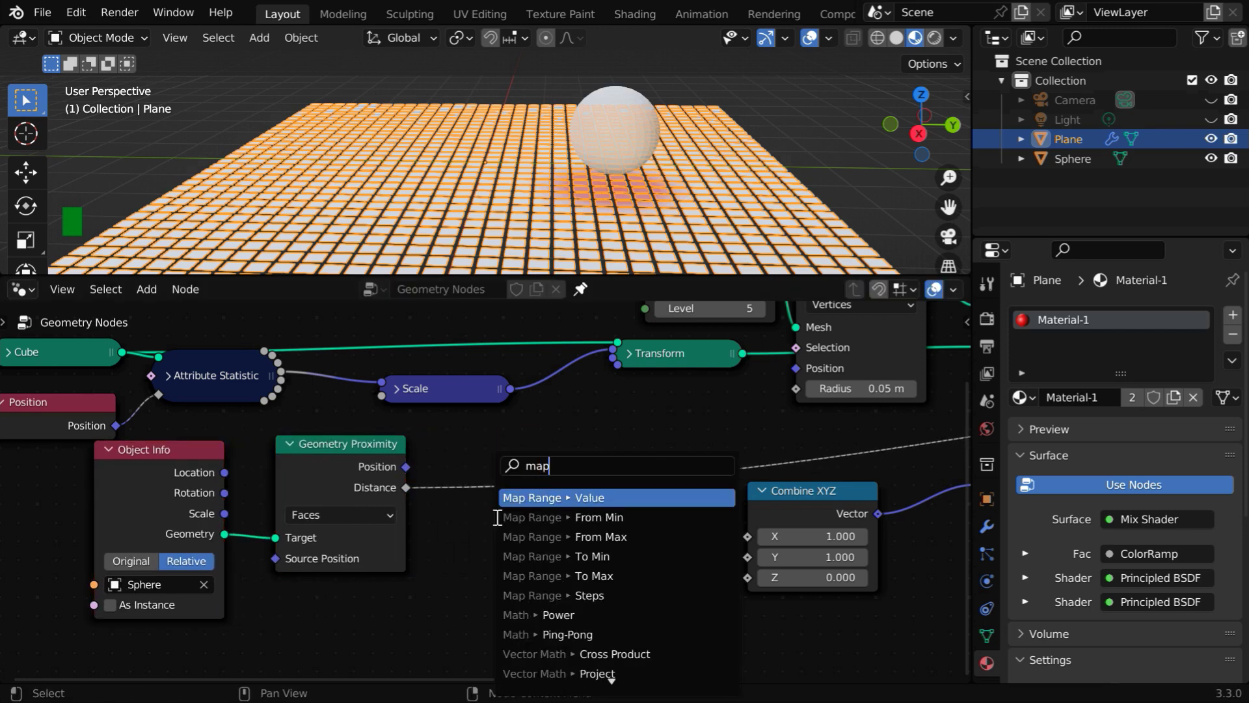
{"action": "key", "text": "Return"}
{"action": "middle_click_drag", "start_coordinate": [653, 617], "coordinate": [633, 531]}
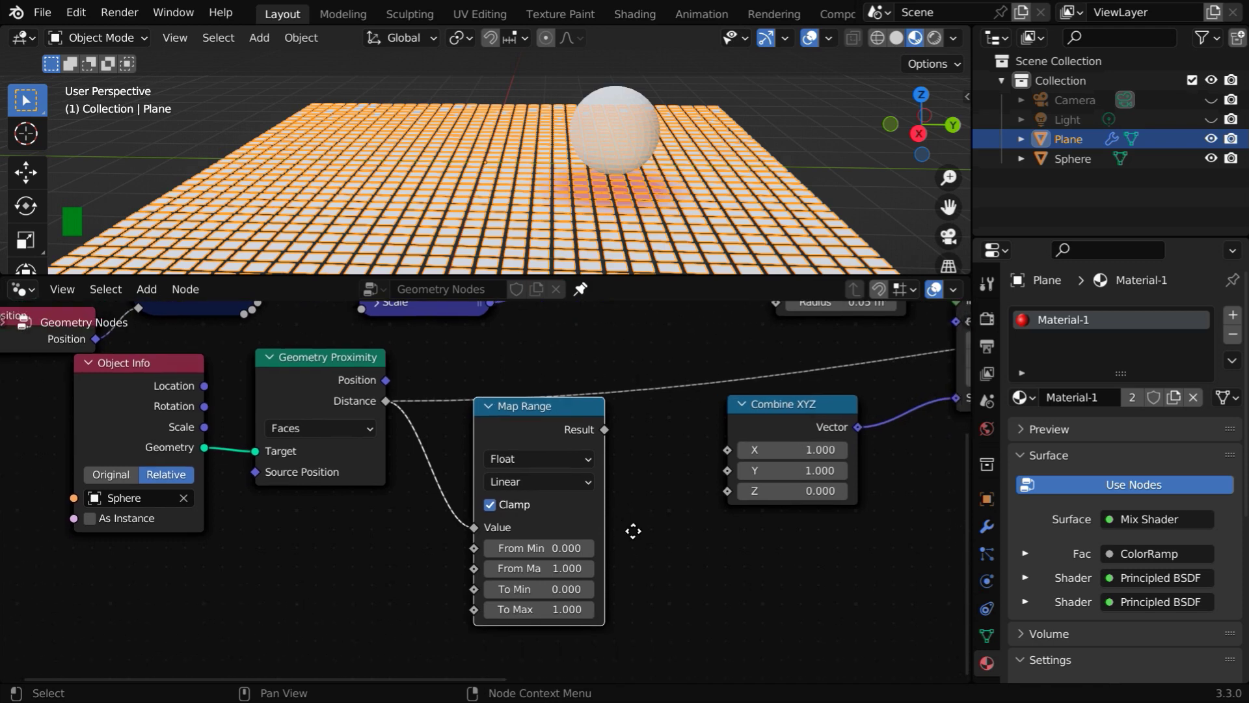
{"action": "left_click_drag", "start_coordinate": [602, 428], "coordinate": [725, 492]}
{"action": "middle_click_drag", "start_coordinate": [641, 605], "coordinate": [590, 554], "text": "ctrl"}
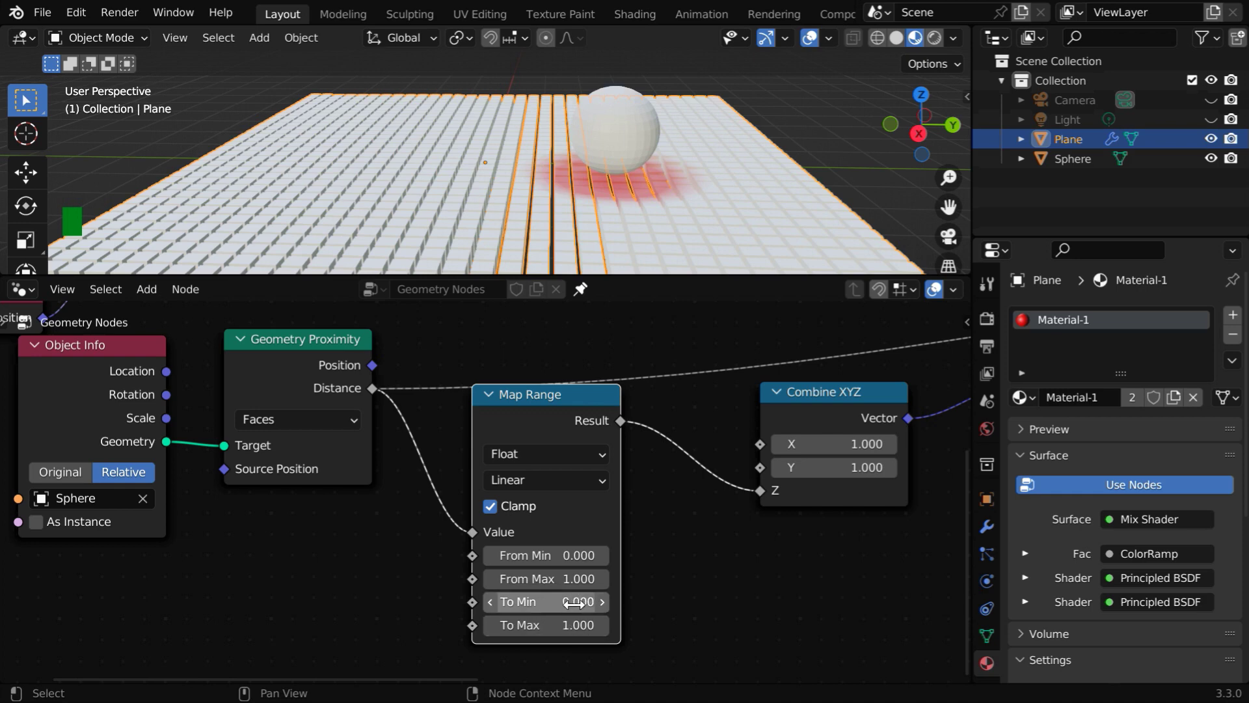
- Set the Map Range To Min to 5 and To Max to 0
{"action": "left_click", "coordinate": [579, 602]}
{"action": "key", "text": "Return"}
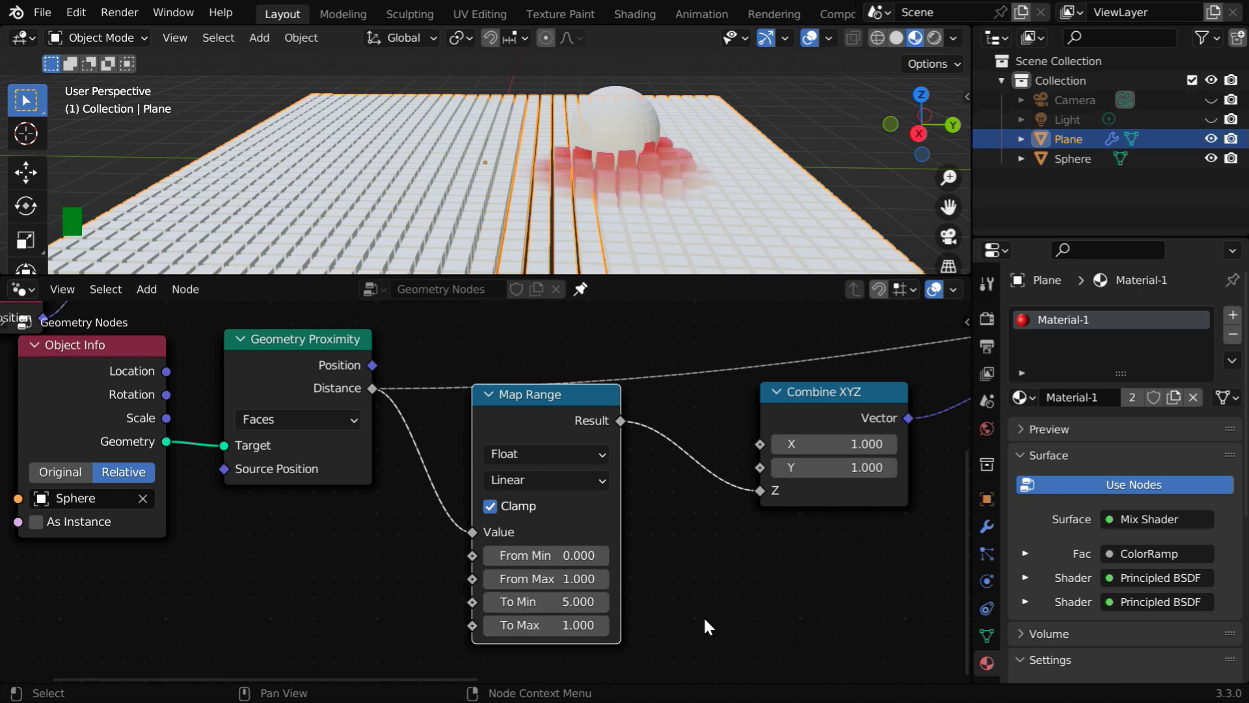
{"action": "left_click", "coordinate": [586, 630]}
{"action": "type", "text": "0"}
{"action": "key", "text": "Return"}
- Select the sphere in the enlarged viewport and start moving it
{"action": "left_click_drag", "start_coordinate": [646, 274], "coordinate": [640, 445]}
{"action": "left_click", "coordinate": [603, 198]}
{"action": "key", "text": "g"}
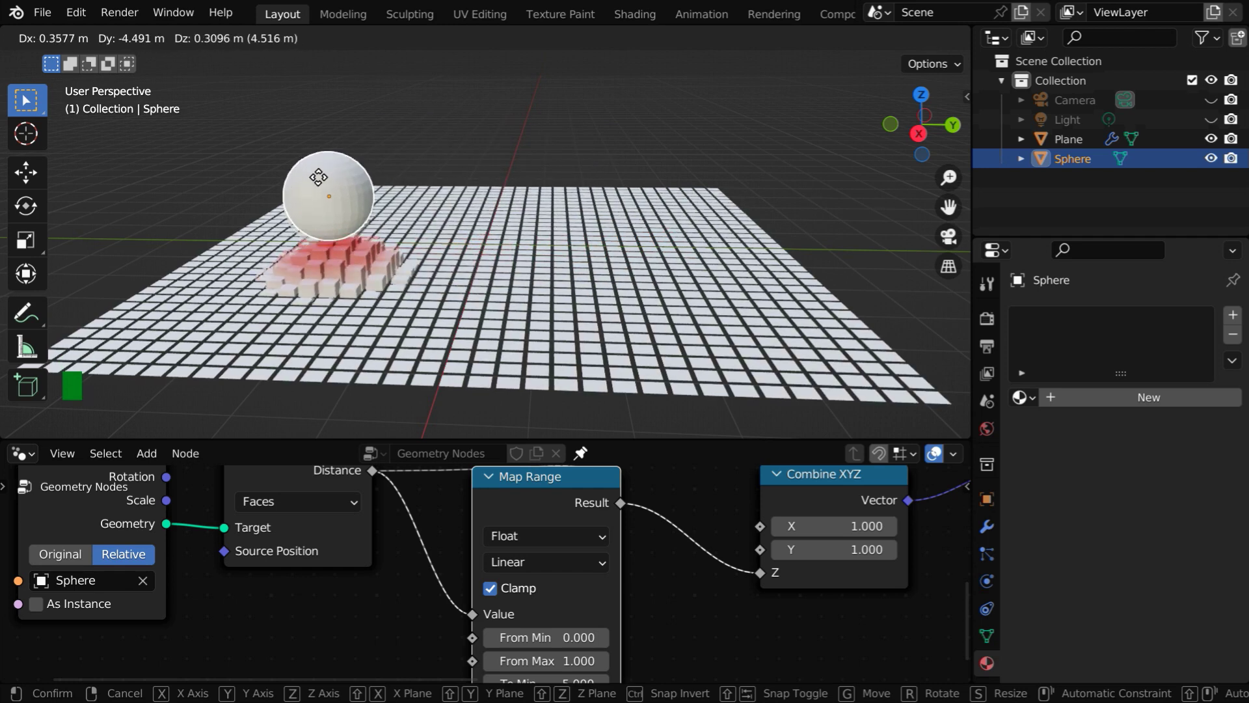
- Drop the sphere near the grid's left side and shift the Object Info and Geometry Proximity nodes left
{"action": "left_click", "coordinate": [328, 186]}
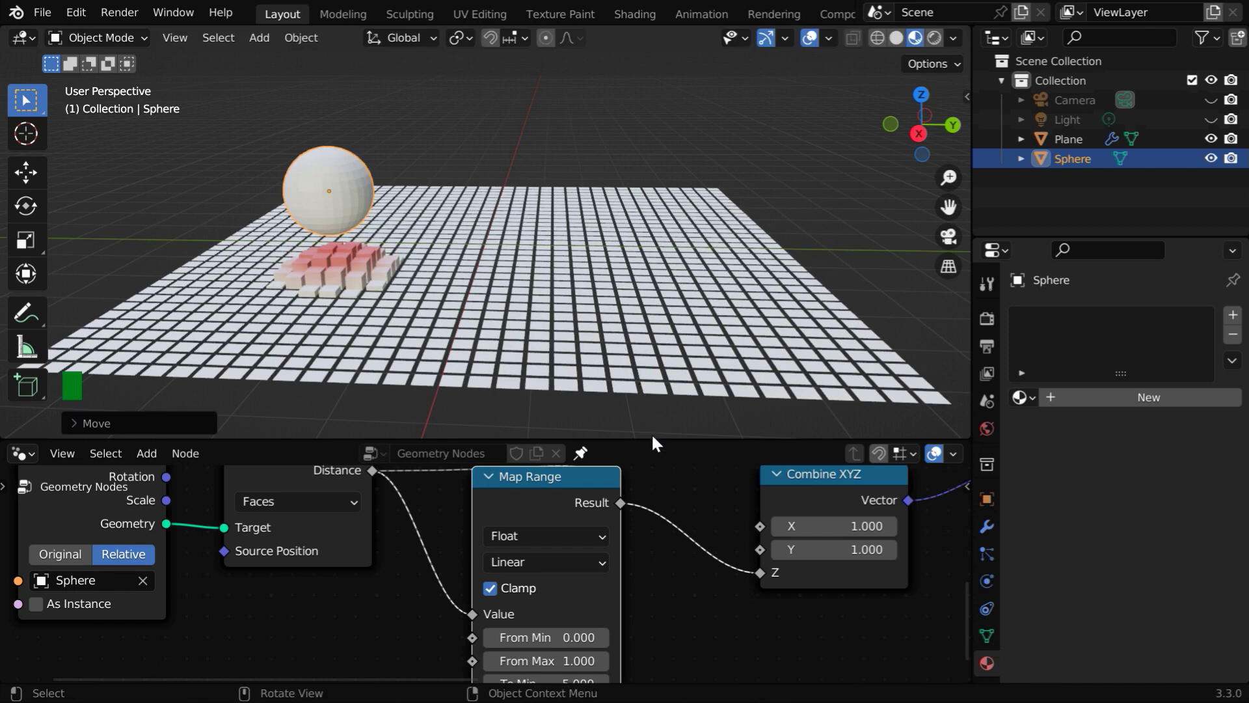
{"action": "left_click_drag", "start_coordinate": [652, 438], "coordinate": [628, 258]}
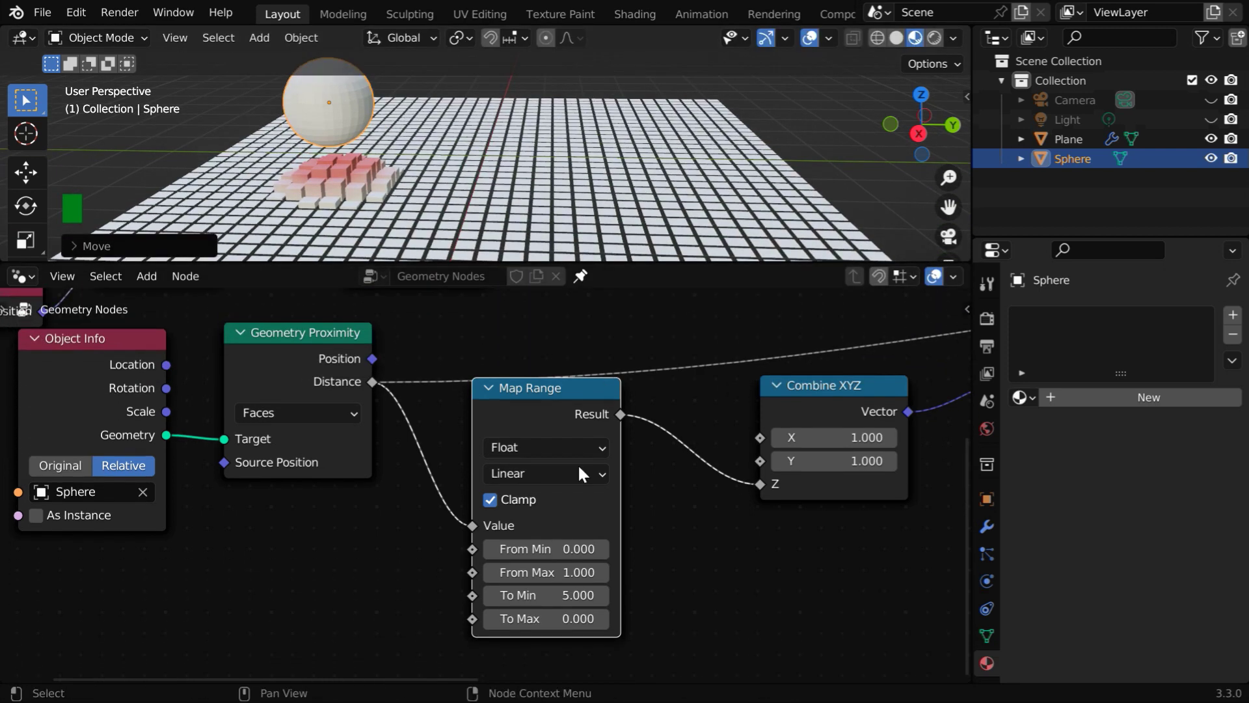
{"action": "middle_click_drag", "start_coordinate": [399, 538], "coordinate": [554, 561]}
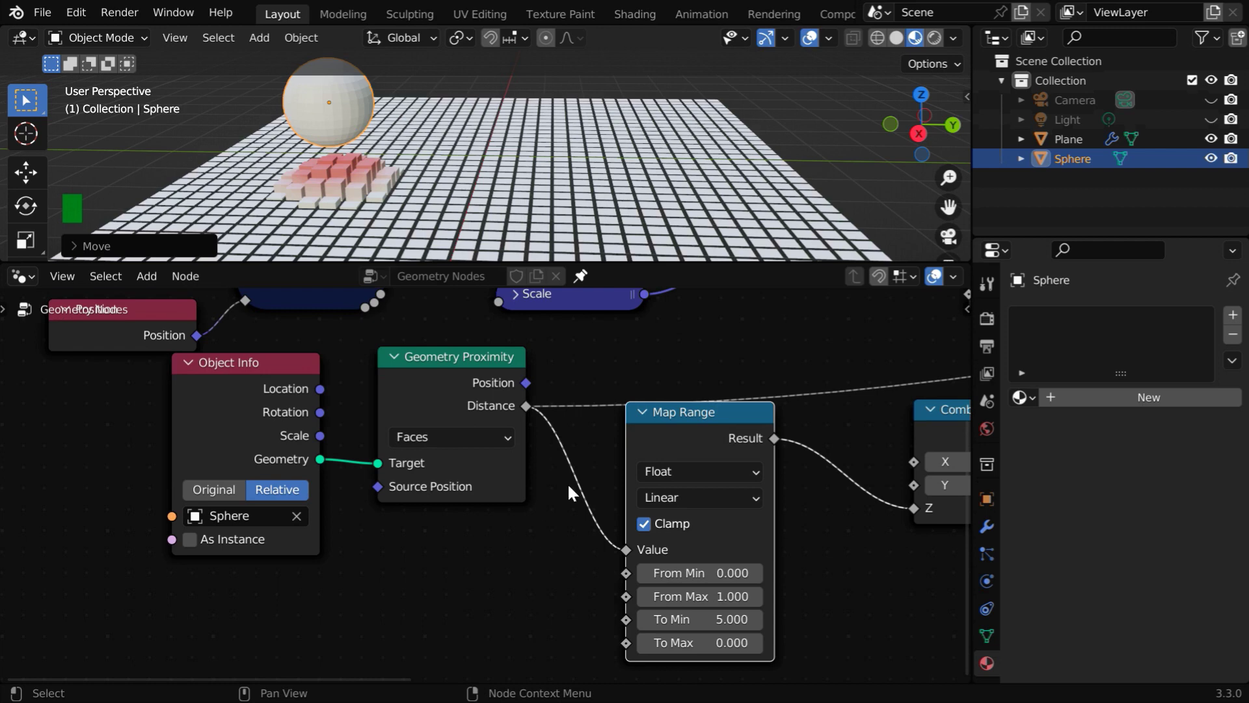
{"action": "left_click_drag", "start_coordinate": [283, 332], "coordinate": [281, 388]}
- Insert a ColorRamp node on the link from Distance to Map Range
{"action": "left_click", "coordinate": [156, 277]}
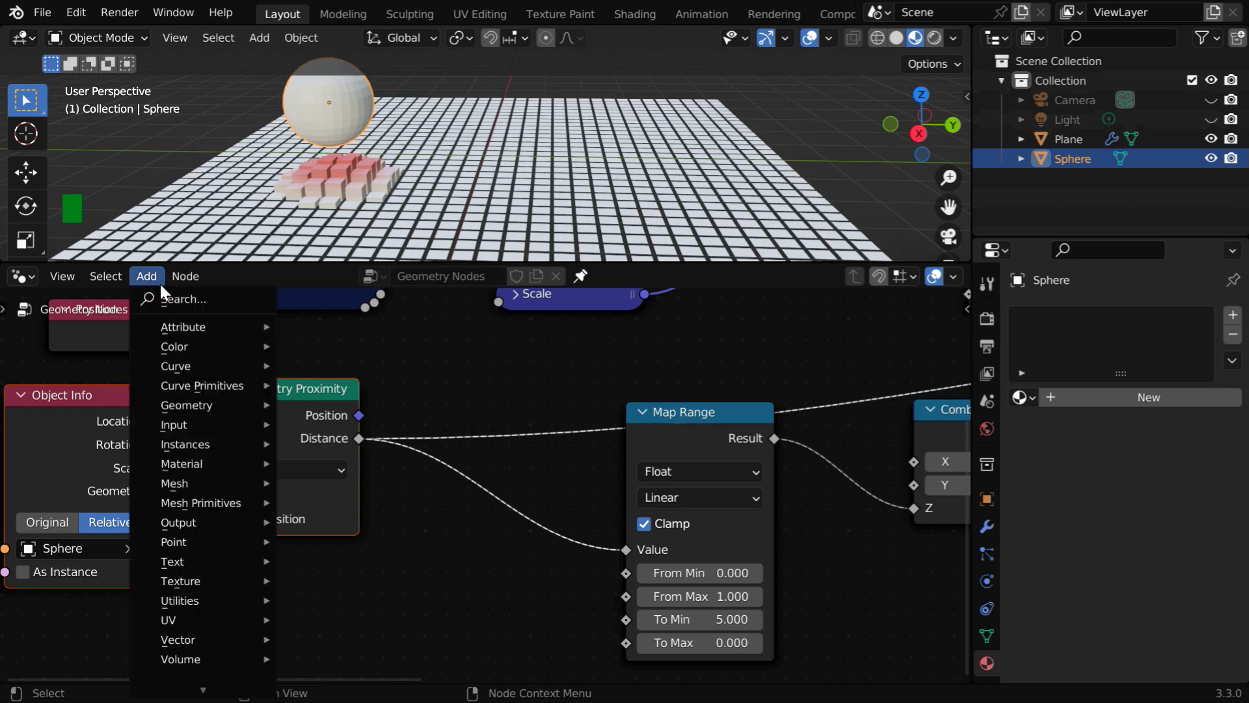
{"action": "mouse_move", "coordinate": [197, 346]}
{"action": "left_click", "coordinate": [333, 346]}
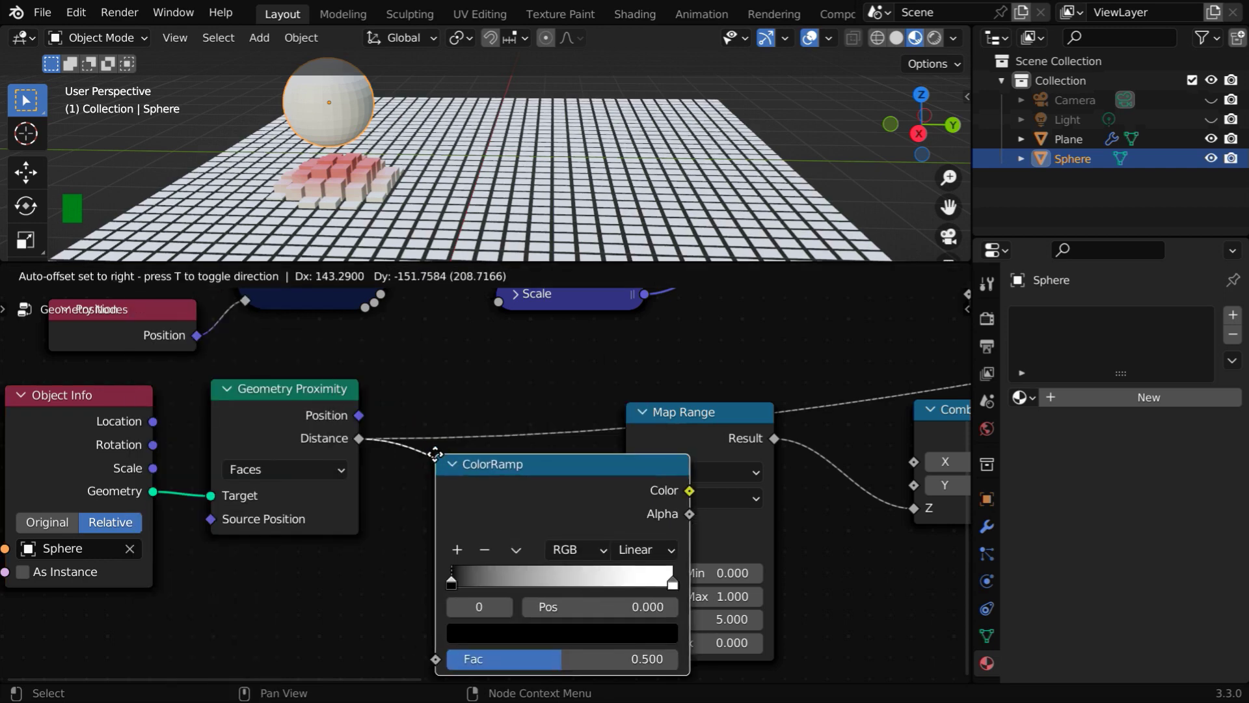
{"action": "left_click", "coordinate": [446, 452]}
{"action": "middle_click_drag", "start_coordinate": [725, 624], "coordinate": [672, 561]}
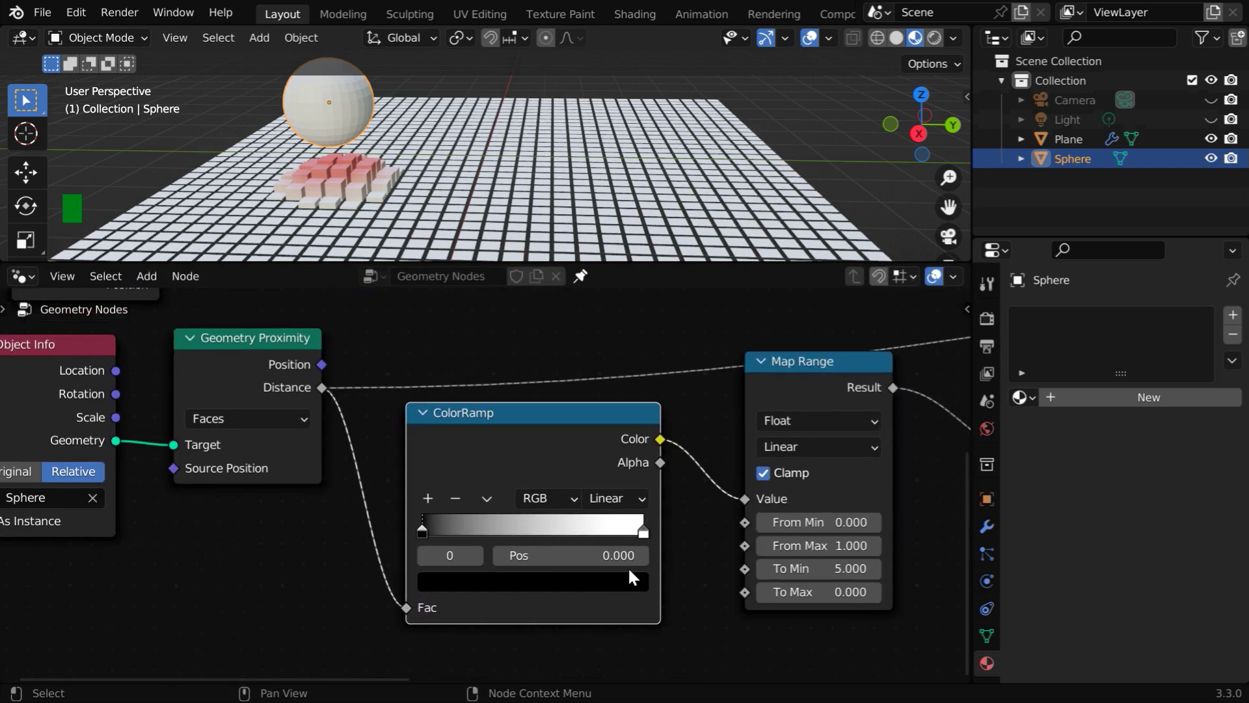
- Add two extra stops to the ColorRamp, slide one right and darken its colour
{"action": "left_click", "coordinate": [428, 499]}
{"action": "left_click", "coordinate": [423, 531]}
{"action": "left_click", "coordinate": [428, 498]}
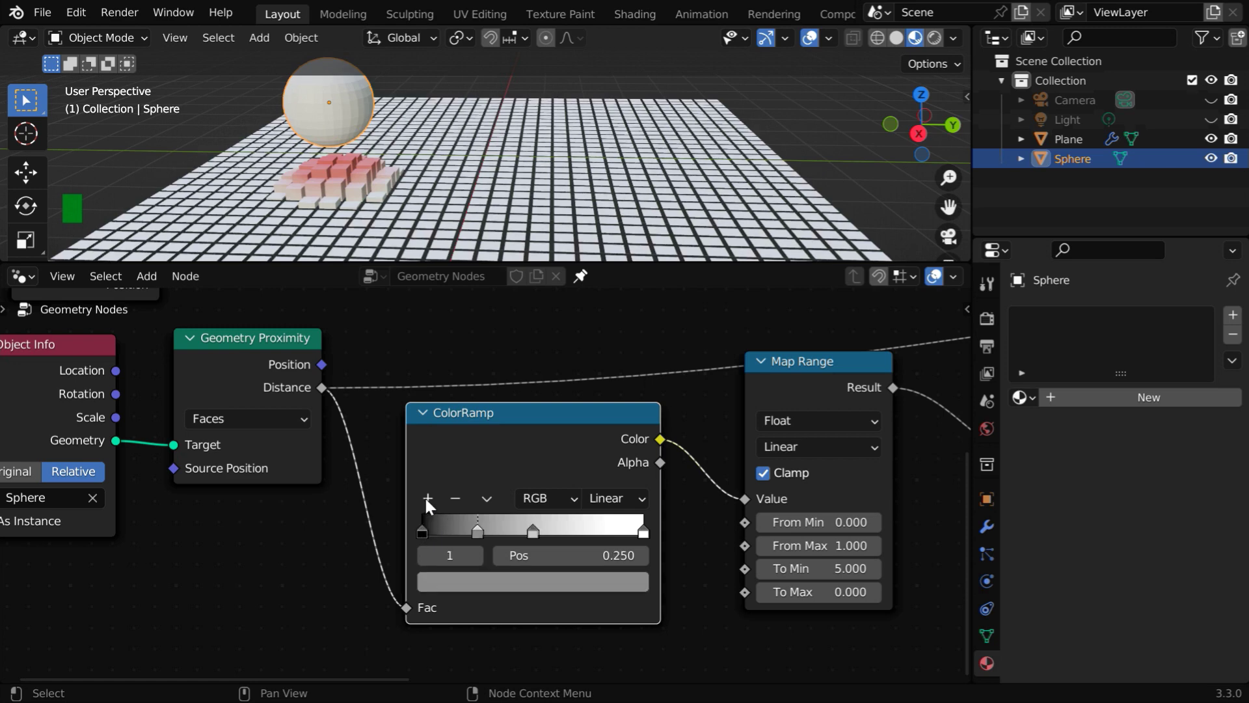
{"action": "left_click_drag", "start_coordinate": [532, 528], "coordinate": [464, 548]}
{"action": "left_click", "coordinate": [547, 582]}
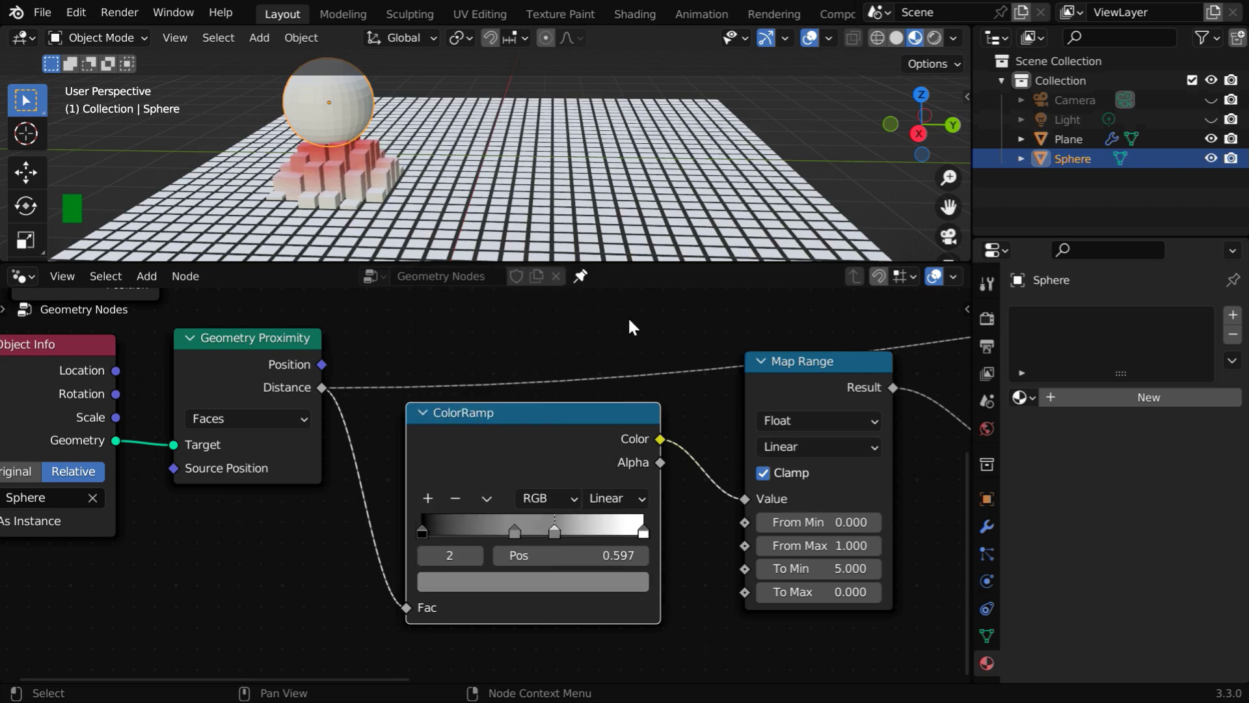
- Move the sphere nearer the grid's middle so the stepped red cubes rise beneath it
{"action": "left_click_drag", "start_coordinate": [628, 262], "coordinate": [629, 520]}
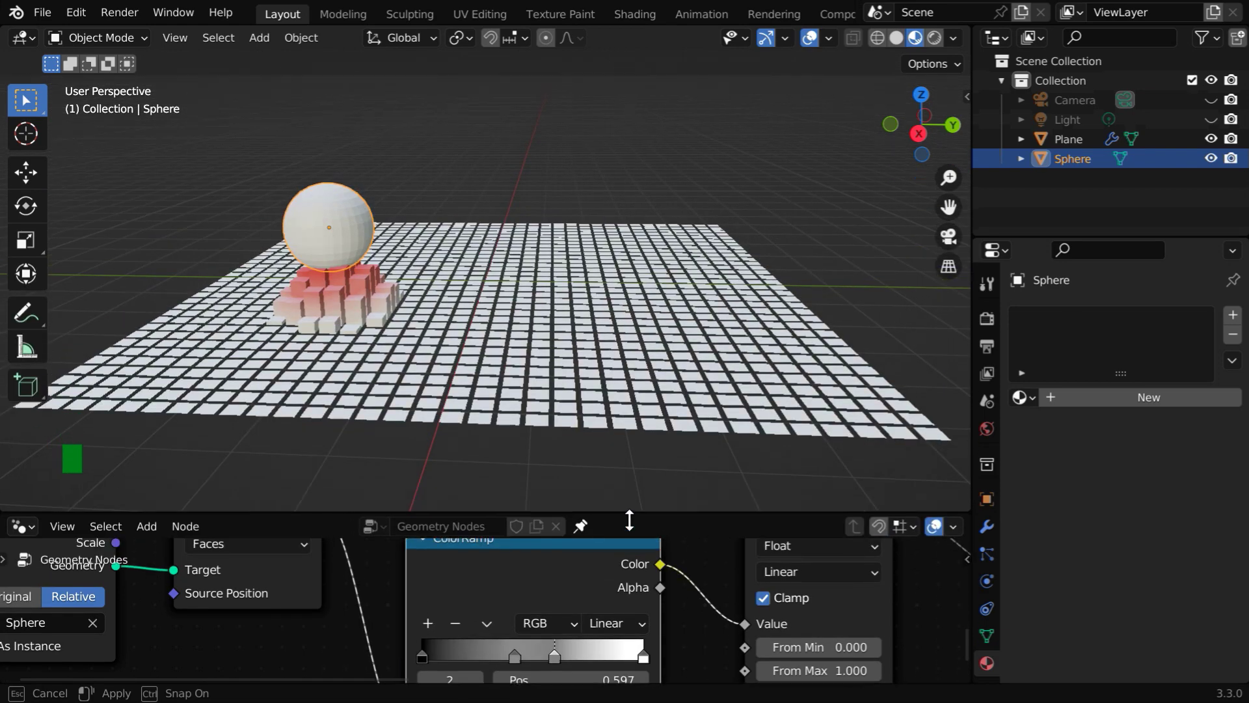
{"action": "middle_click_drag", "start_coordinate": [390, 447], "coordinate": [390, 417], "text": "ctrl"}
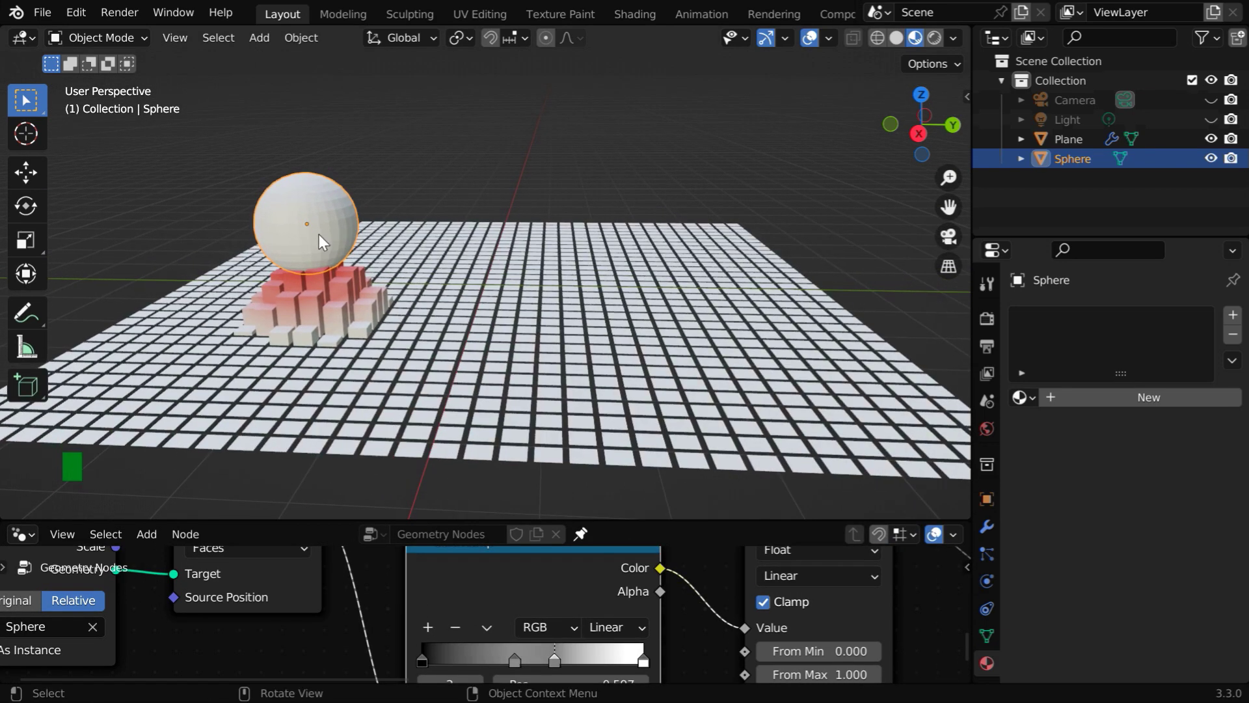
{"action": "key", "text": "g"}
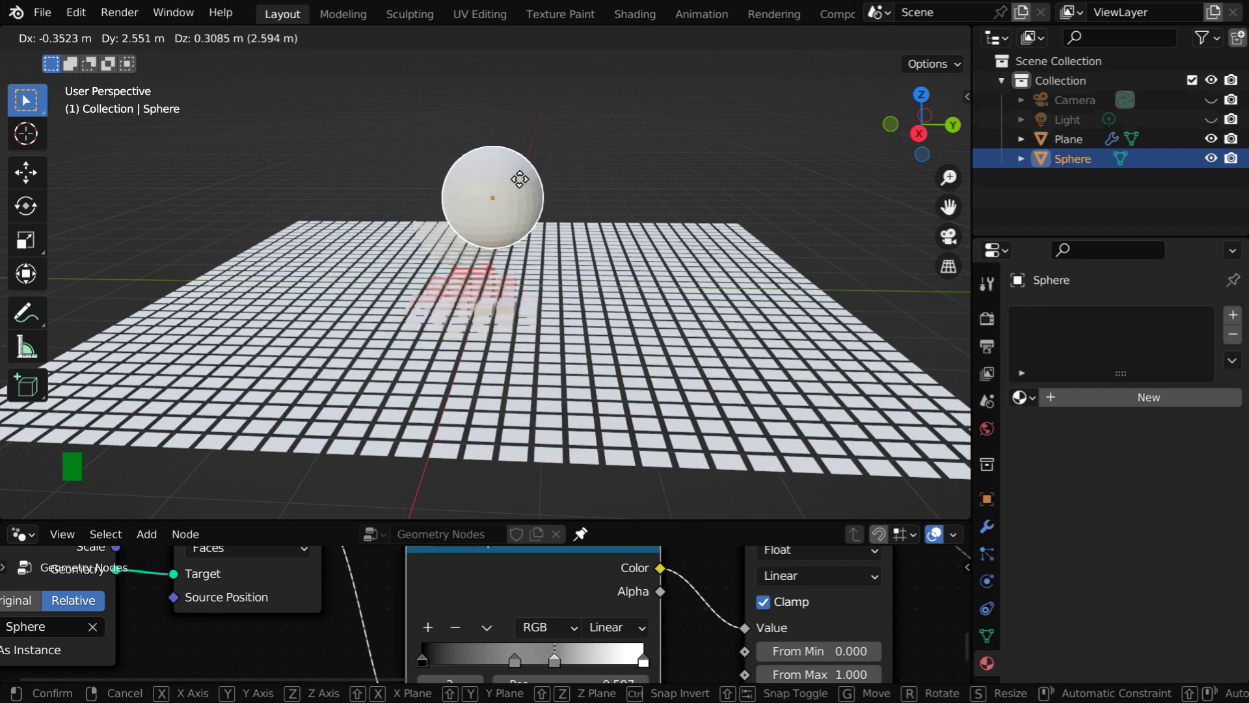
{"action": "left_click", "coordinate": [588, 217]}
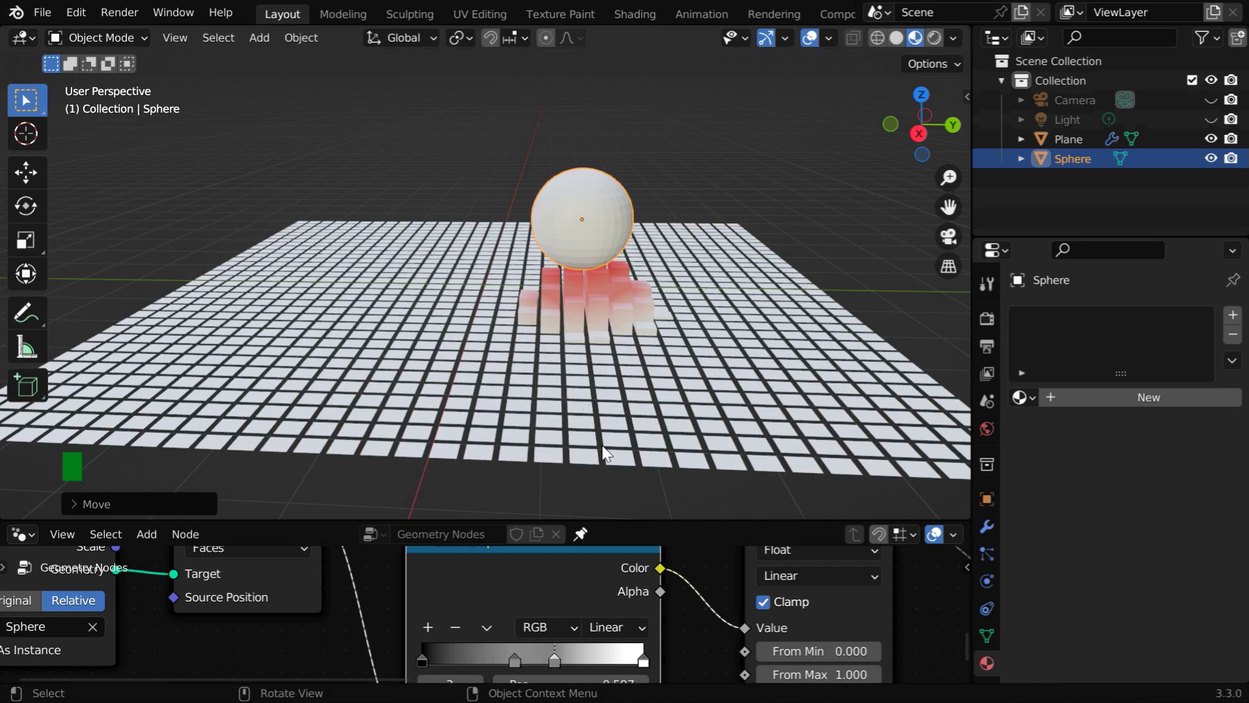
- Set Map Range To Min 0, To Max 5 and From Max 3, then enlarge the viewport again
{"action": "left_click_drag", "start_coordinate": [627, 519], "coordinate": [627, 288]}
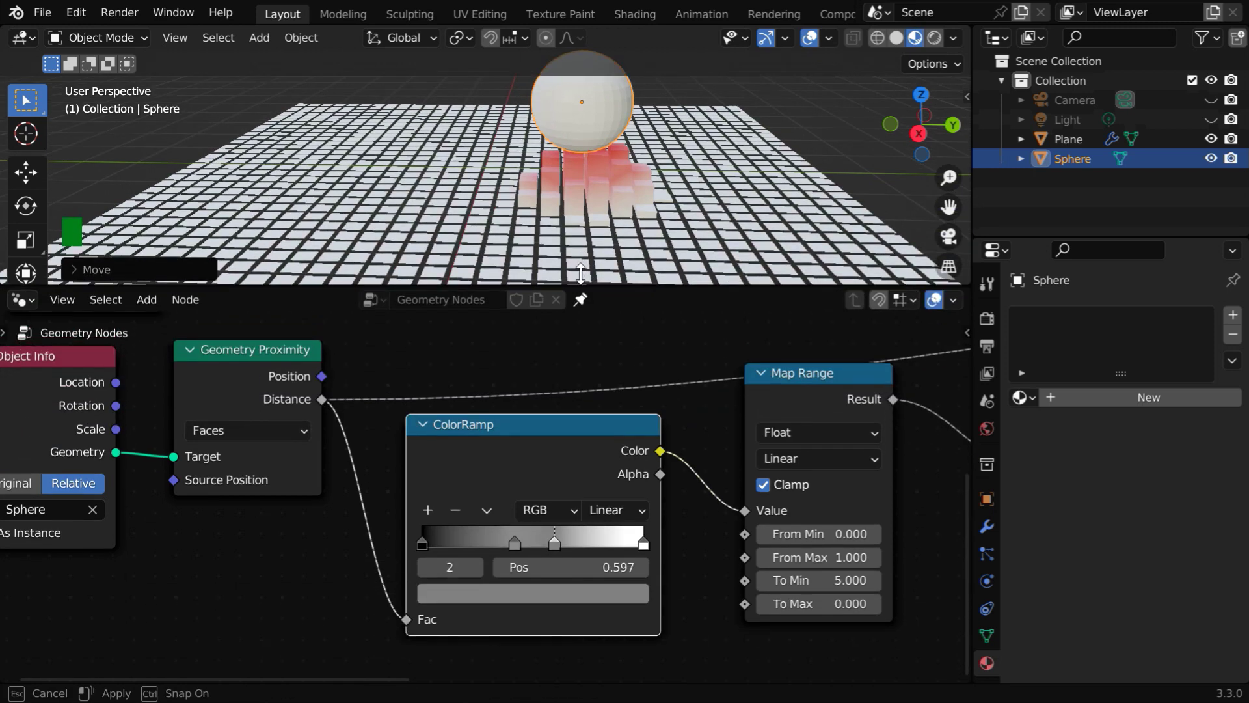
{"action": "middle_click_drag", "start_coordinate": [937, 570], "coordinate": [659, 537]}
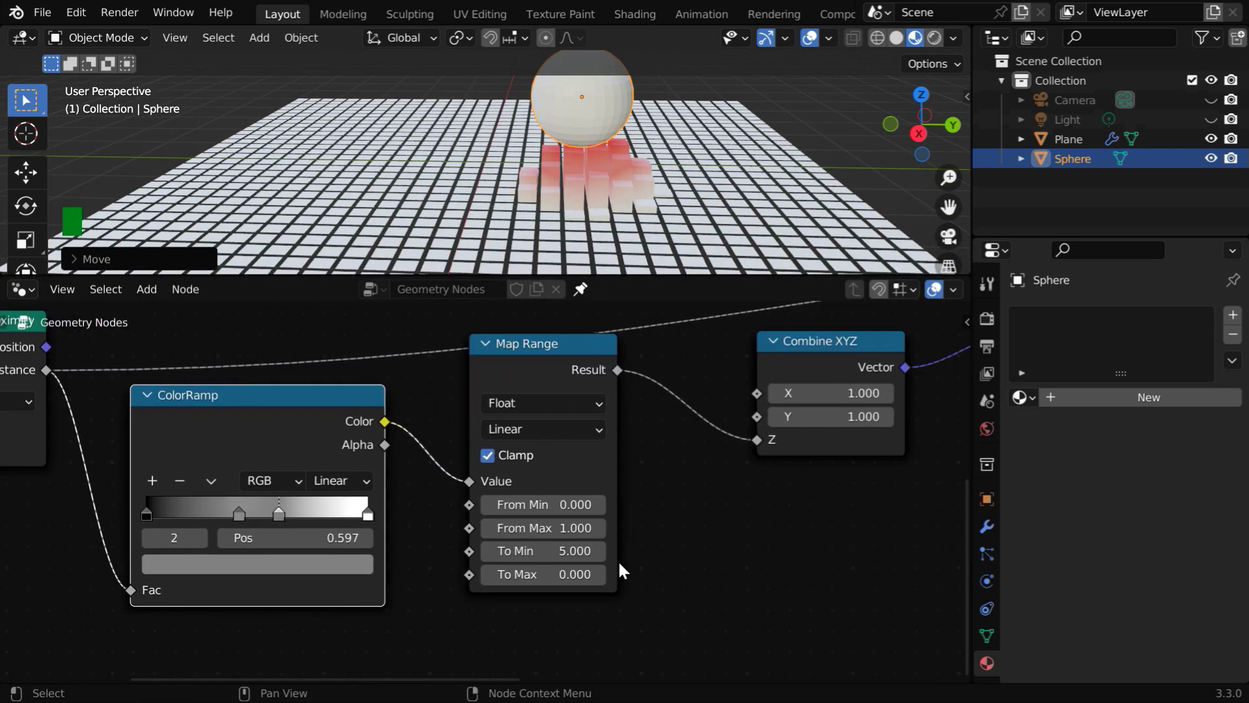
{"action": "double_click", "coordinate": [553, 550]}
{"action": "type", "text": "0"}
{"action": "key", "text": "Return"}
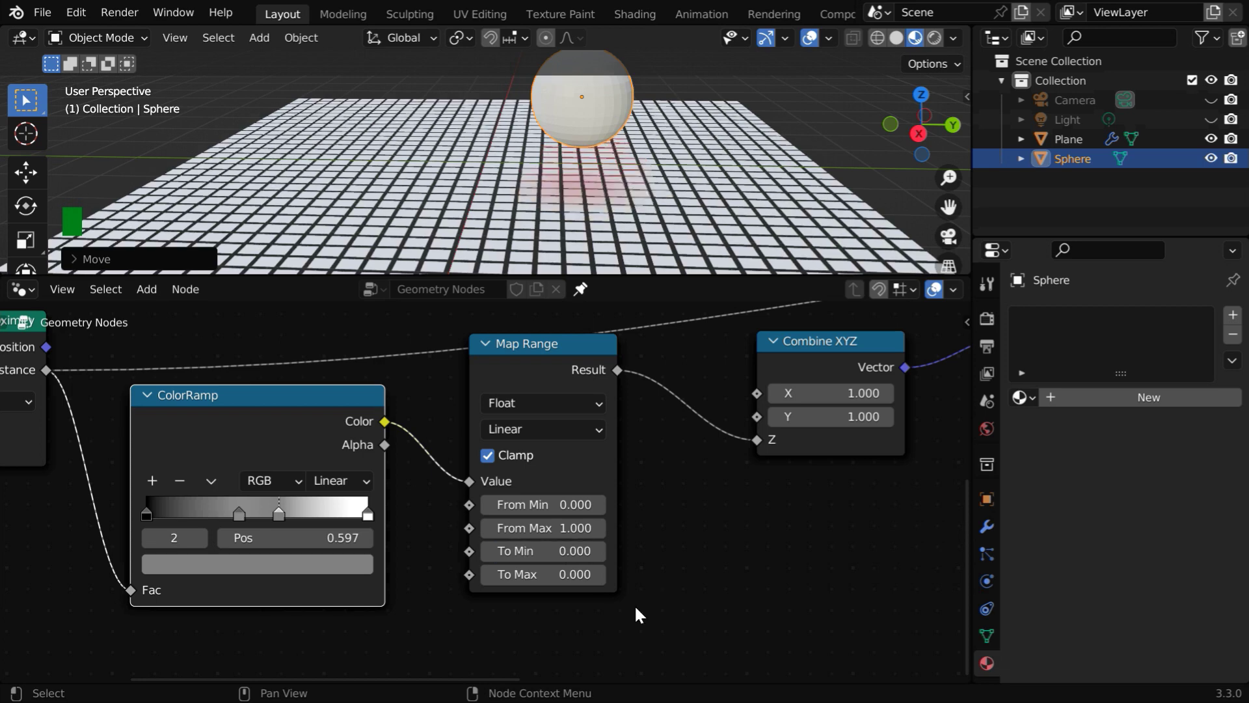
{"action": "key", "text": "shift+Tab"}
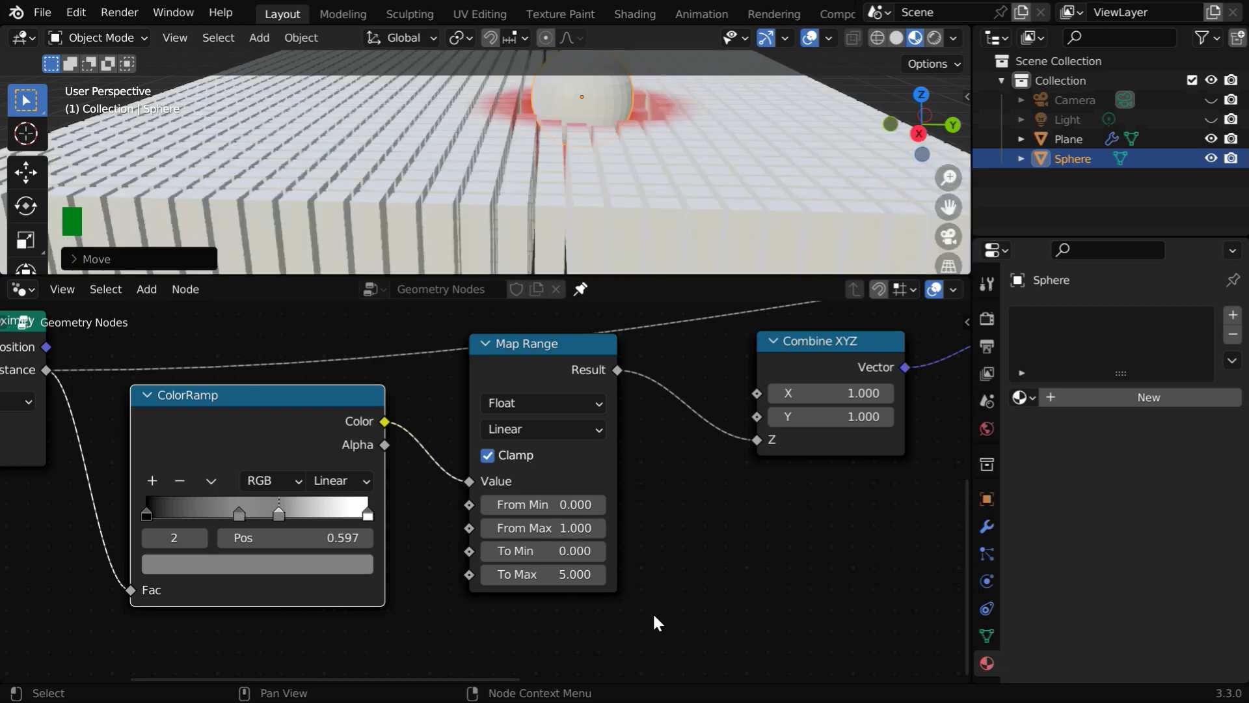
{"action": "key", "text": "shift+Tab"}
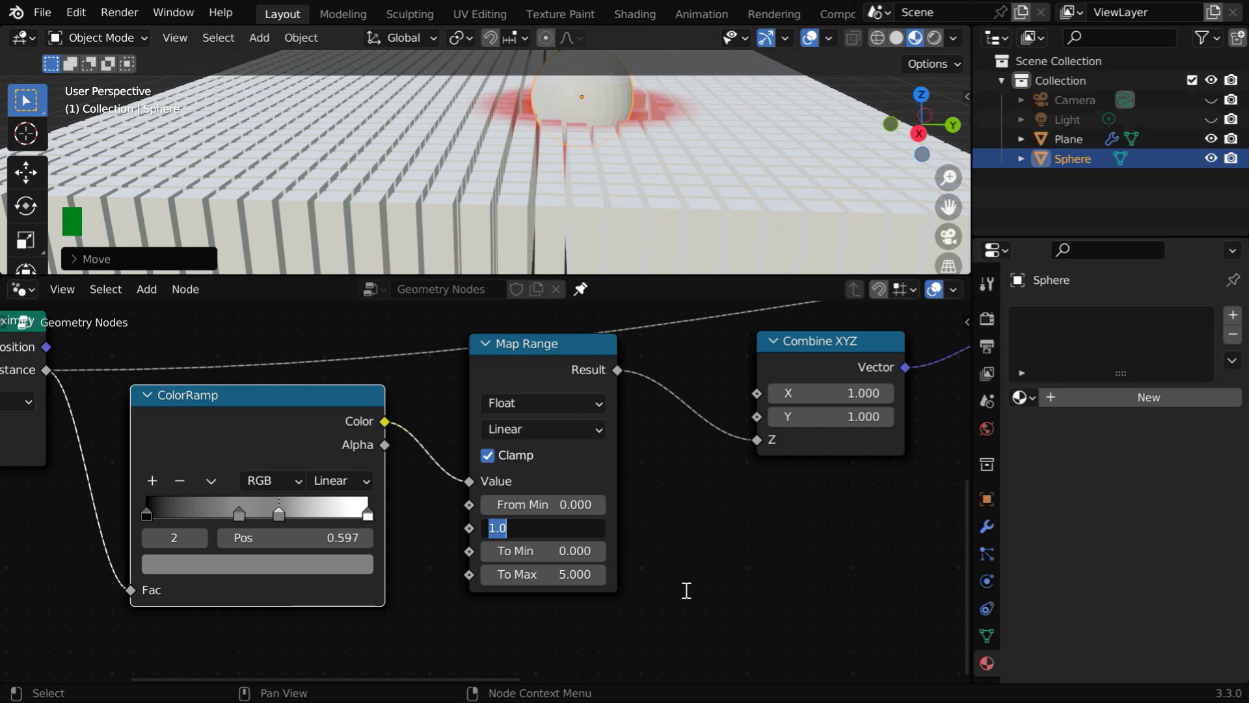
{"action": "type", "text": "3"}
{"action": "key", "text": "Return"}
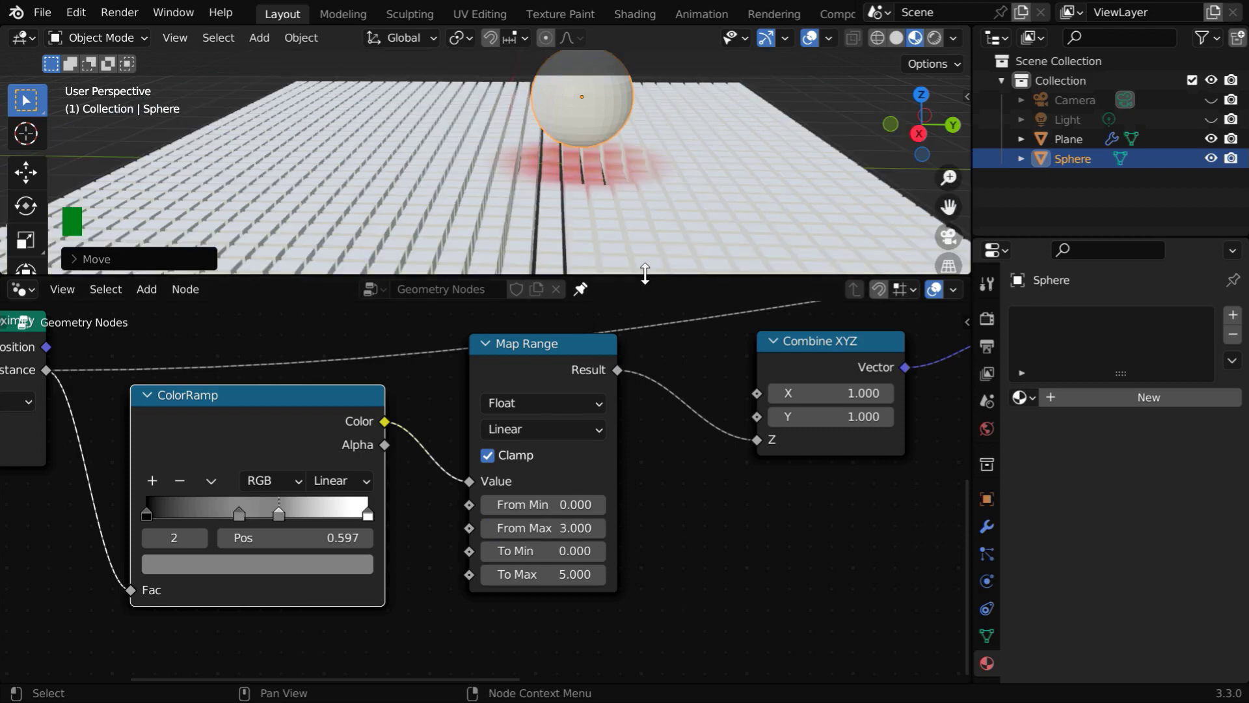
{"action": "left_click_drag", "start_coordinate": [645, 273], "coordinate": [703, 690]}
{"action": "middle_click_drag", "start_coordinate": [624, 505], "coordinate": [564, 518]}
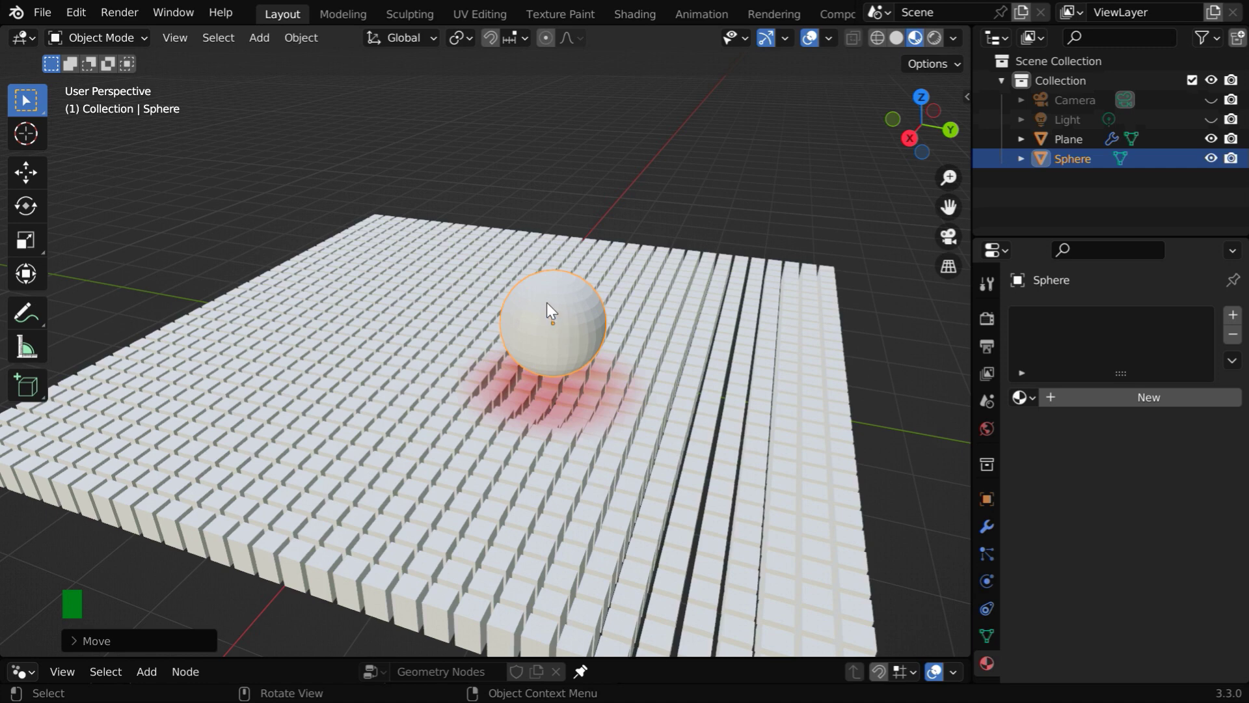
- Raise the sphere higher above the cube grid, then start moving it over the grid again
{"action": "key", "text": "g"}
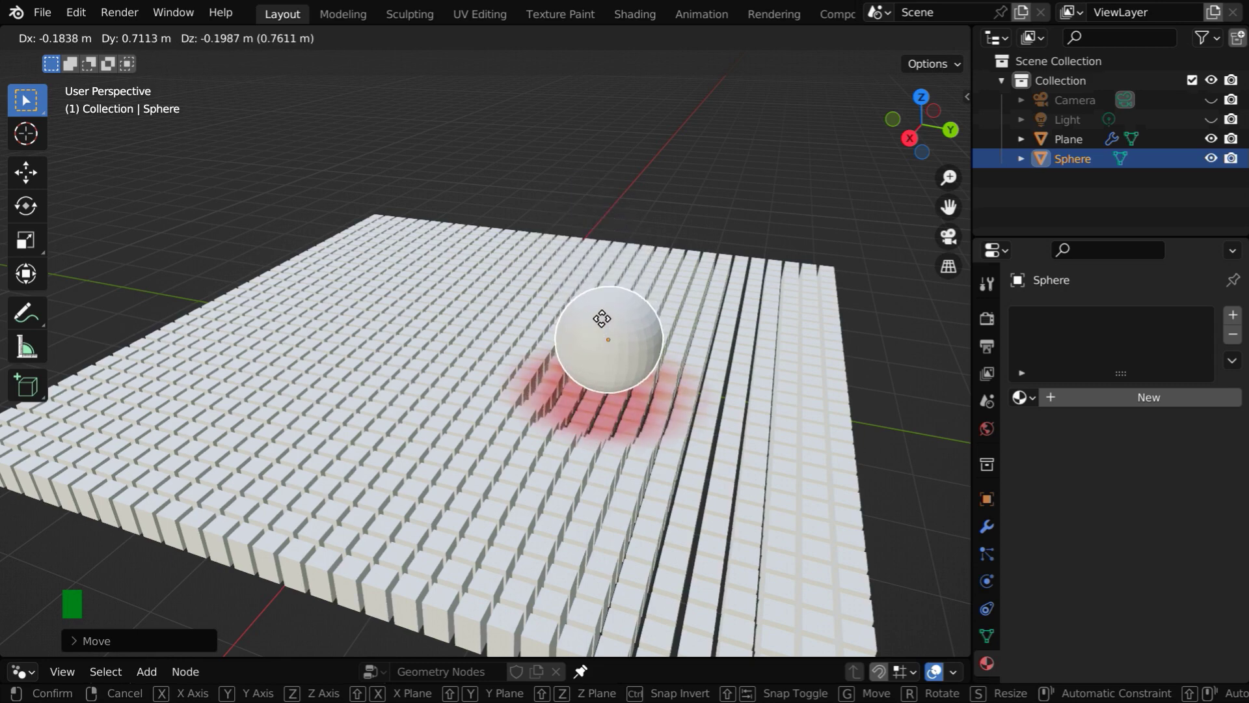
{"action": "left_click", "coordinate": [603, 236]}
{"action": "middle_click_drag", "start_coordinate": [670, 441], "coordinate": [588, 381]}
{"action": "key", "text": "g"}
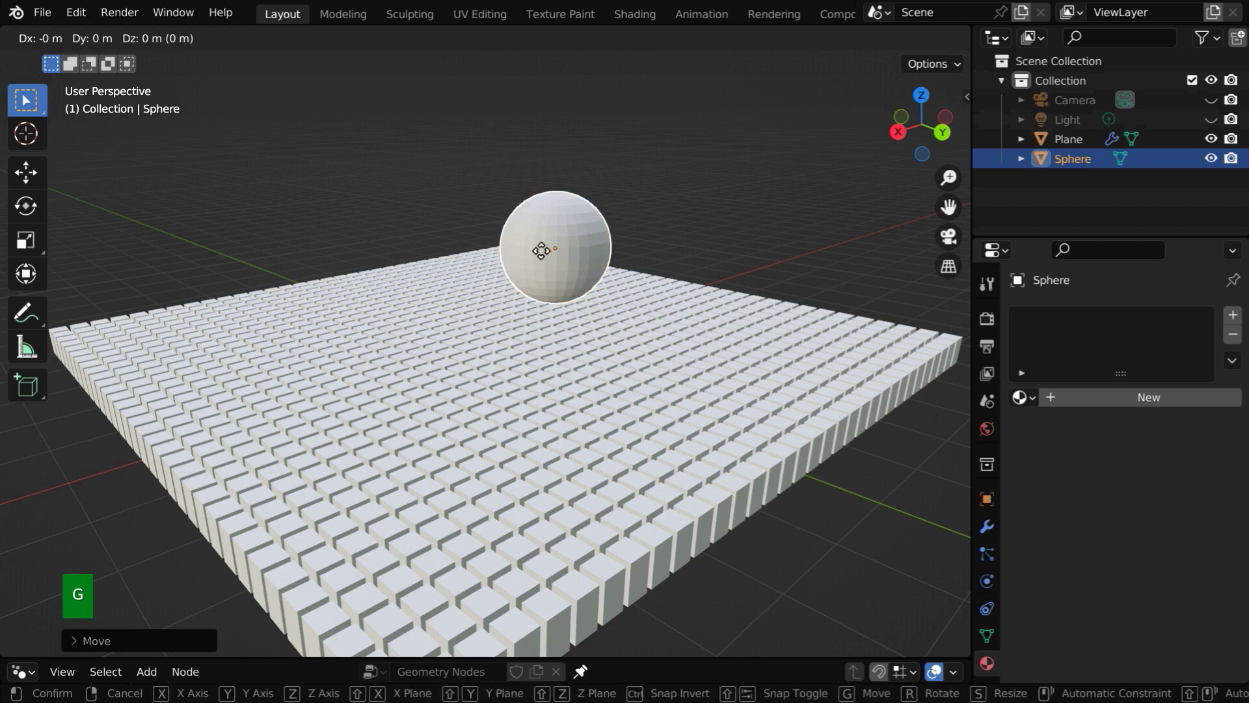